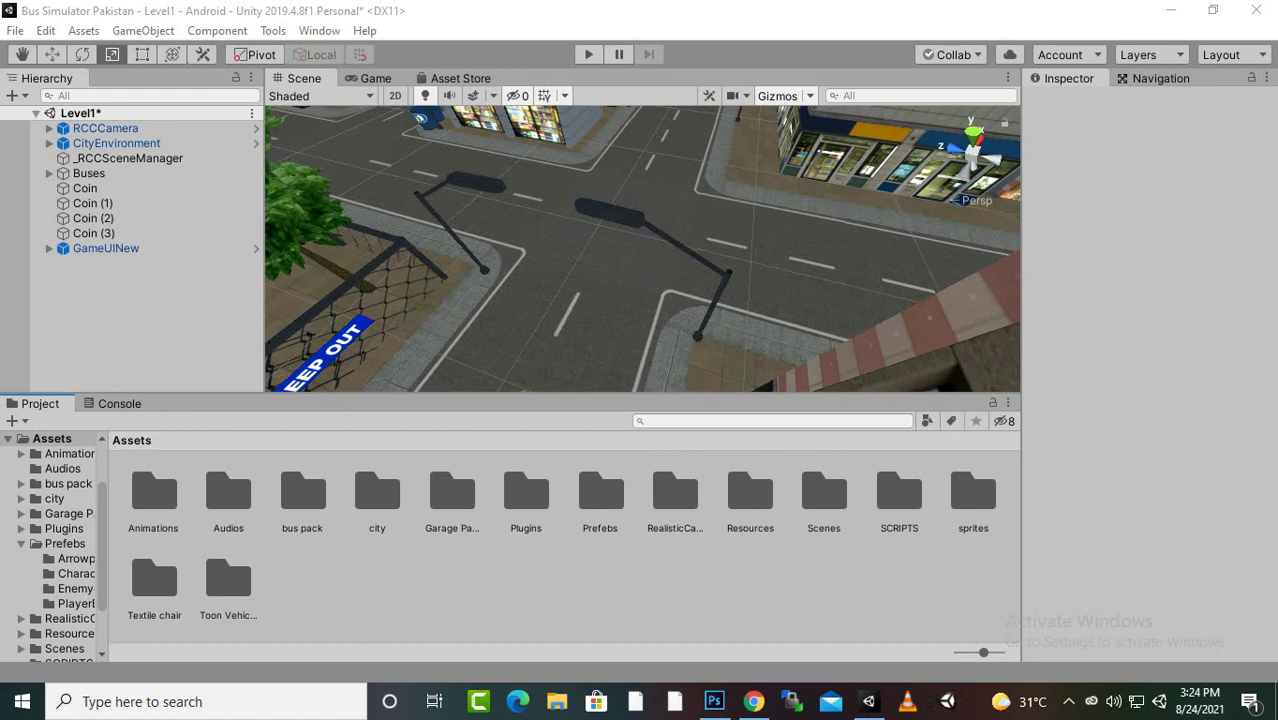
Open the Cars folder inside Toon Vehicles/Prefabs in the project assets
{"action": "scroll", "coordinate": [642, 249], "scroll_direction": "down", "scroll_amount": 2}
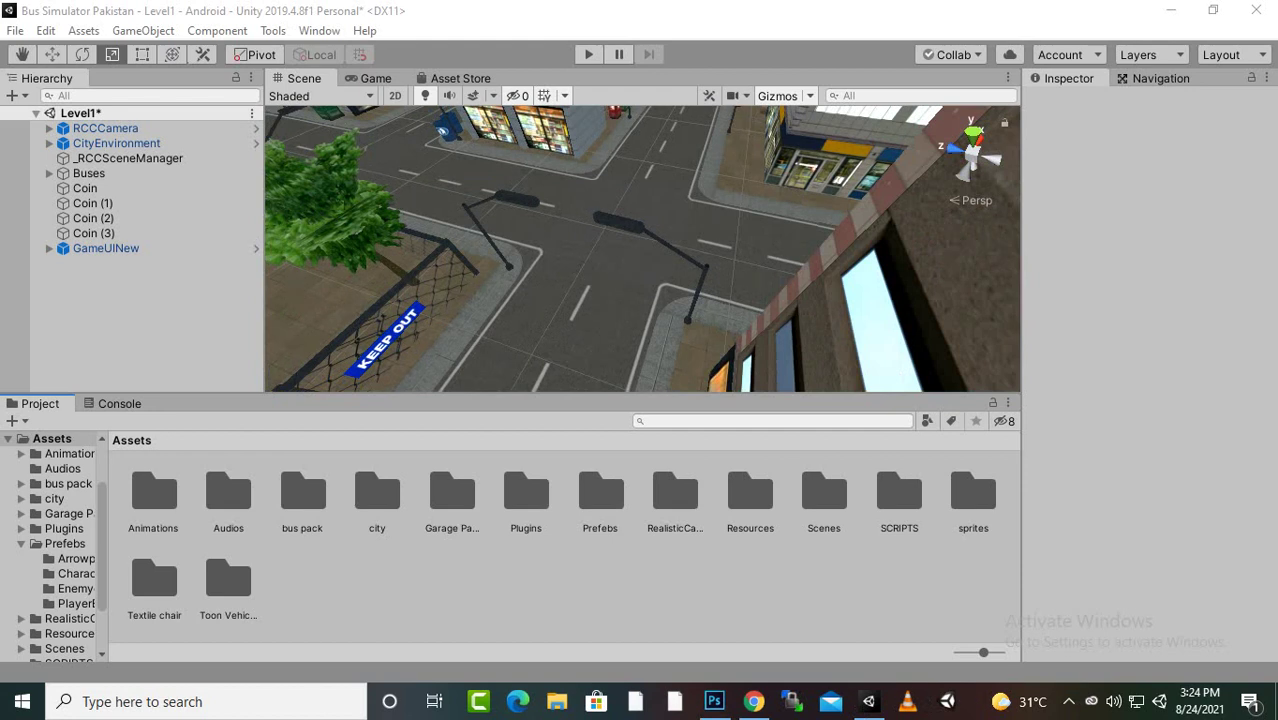
{"action": "double_click", "coordinate": [228, 585]}
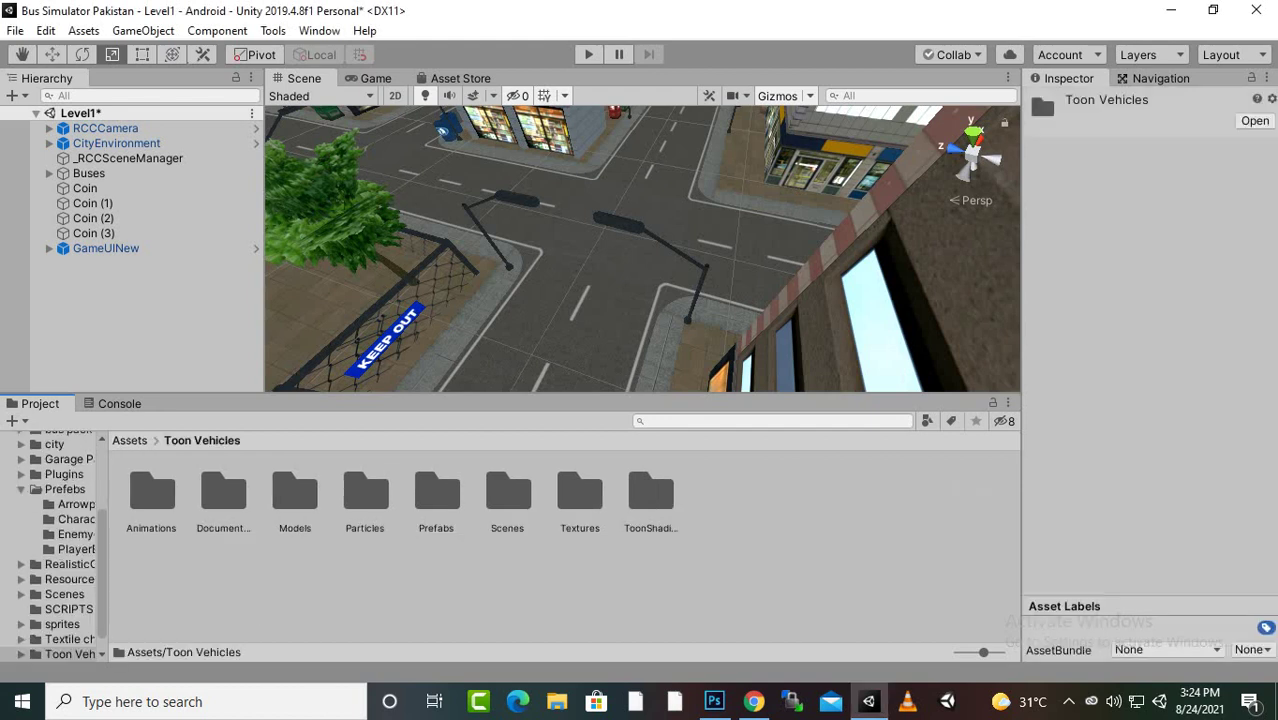
{"action": "double_click", "coordinate": [430, 492]}
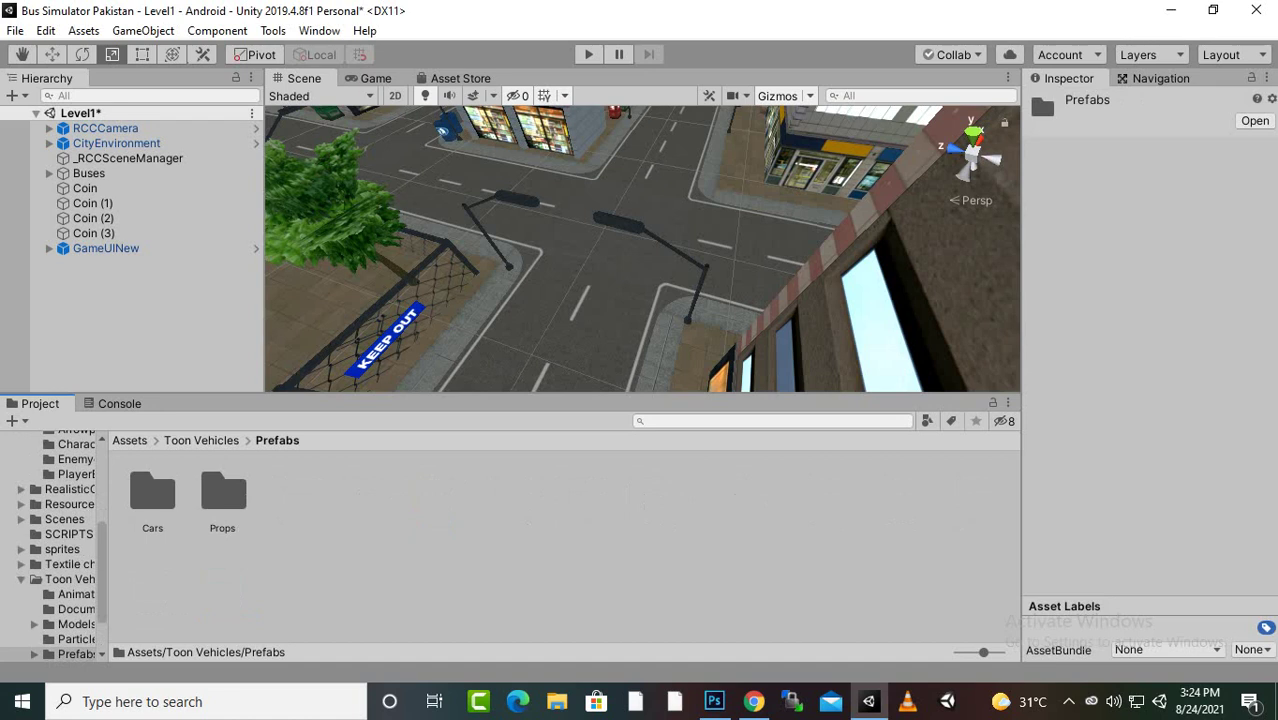
{"action": "left_click", "coordinate": [152, 495]}
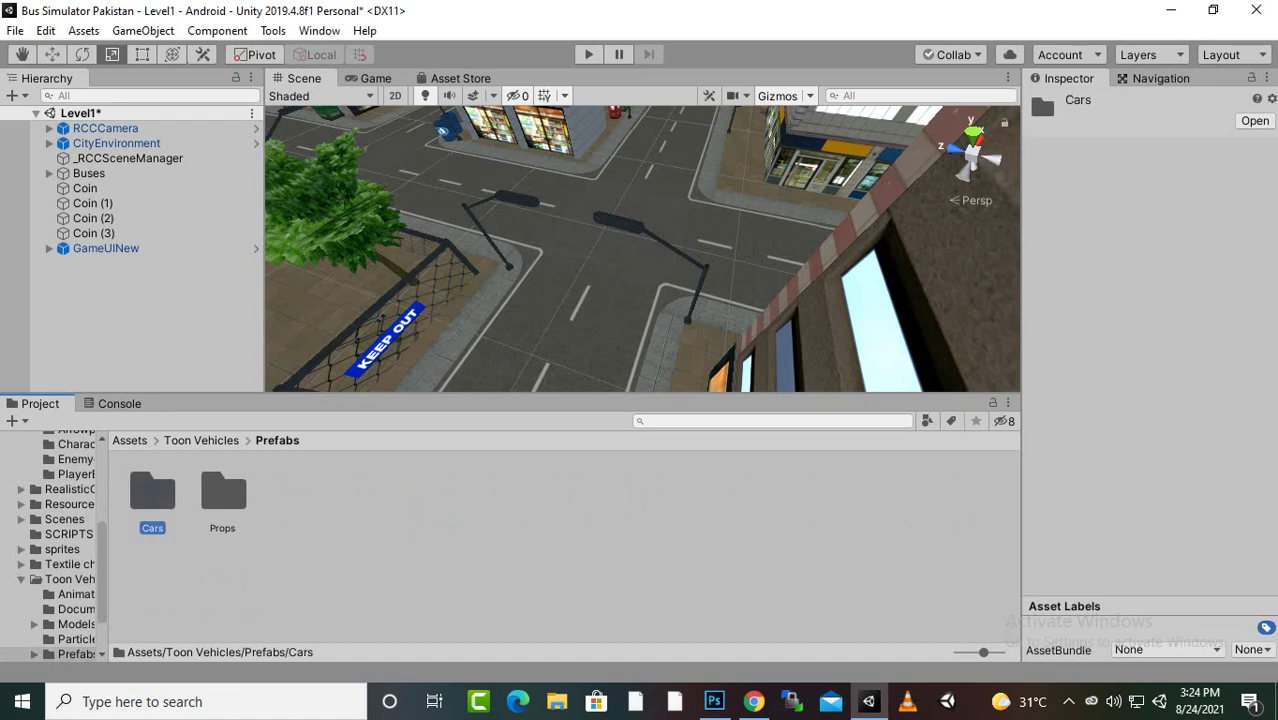
{"action": "double_click", "coordinate": [152, 495]}
{"action": "double_click", "coordinate": [153, 490]}
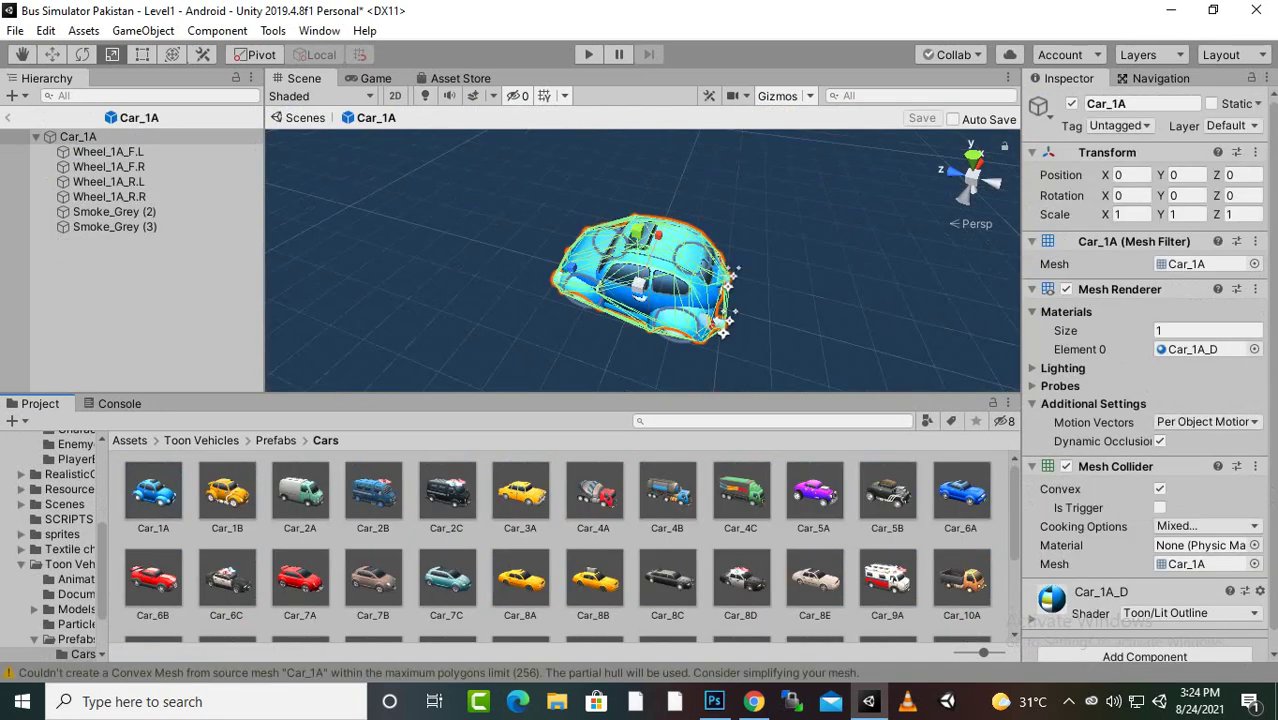
{"action": "left_click", "coordinate": [8, 117]}
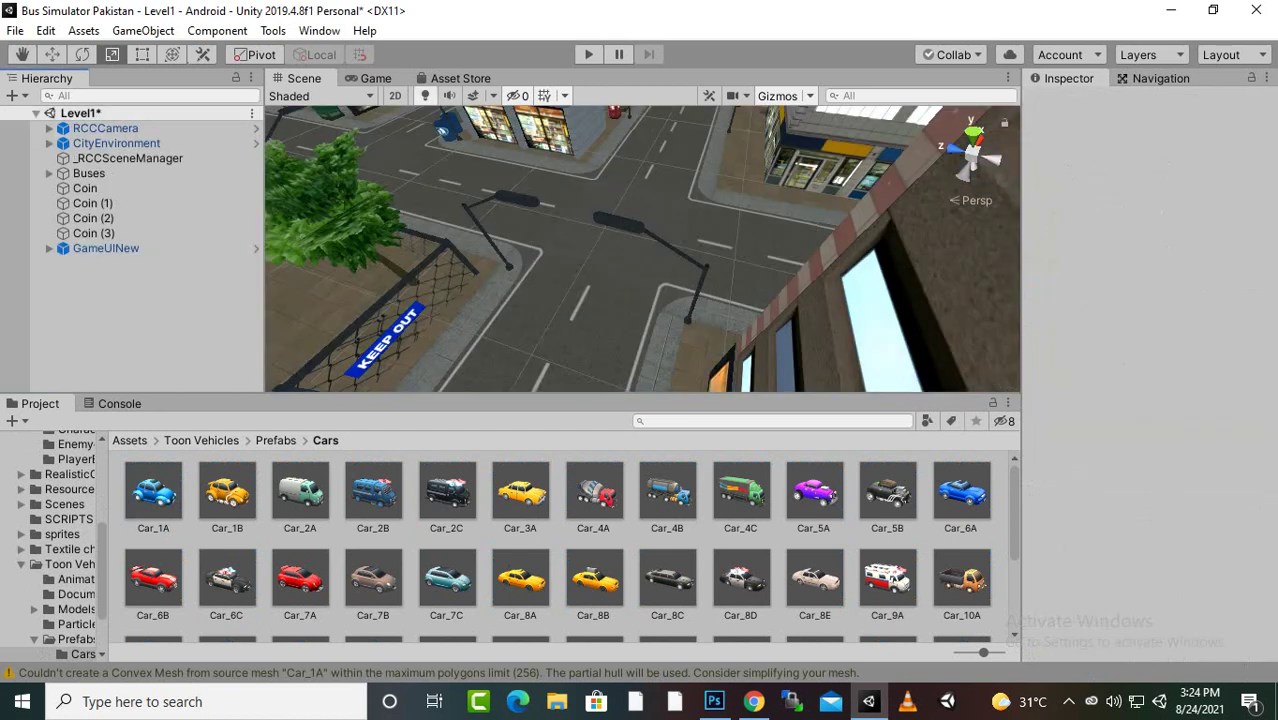
Place the Car_8D police car prefab on the road at the intersection and frame it in the scene
{"action": "scroll", "coordinate": [570, 545], "scroll_direction": "down", "scroll_amount": 4}
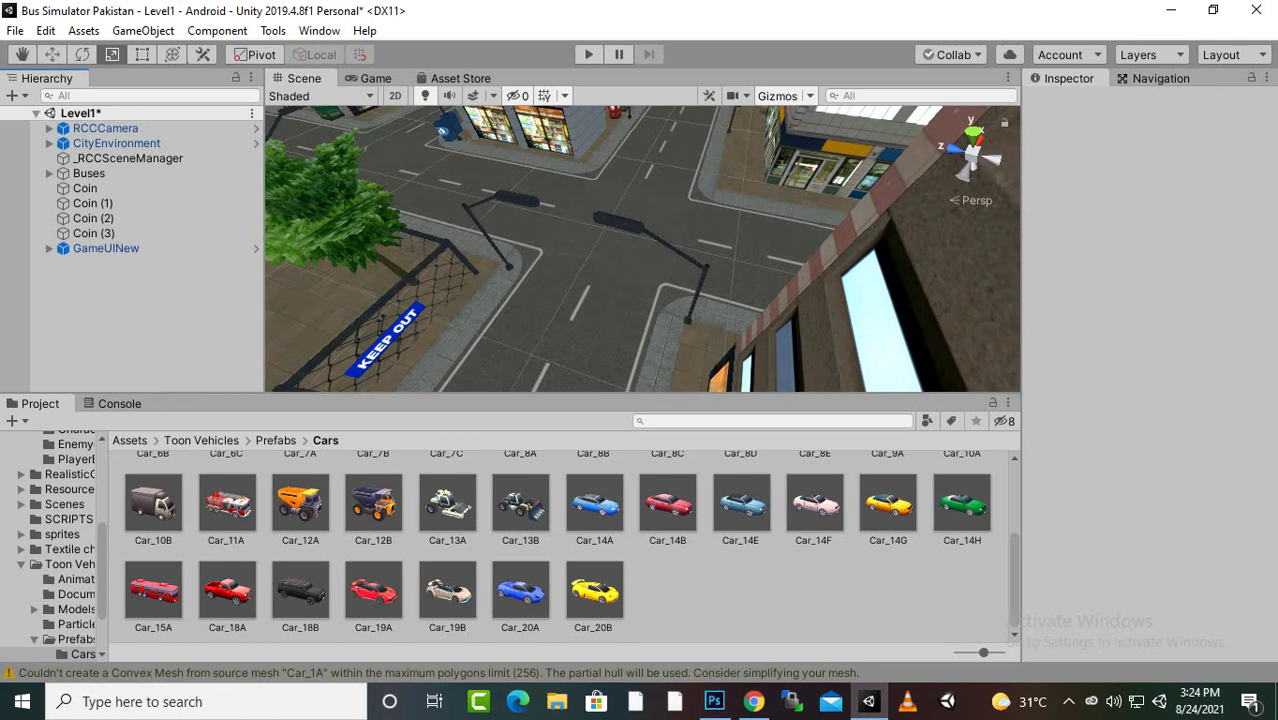
{"action": "scroll", "coordinate": [570, 545], "scroll_direction": "up", "scroll_amount": 4}
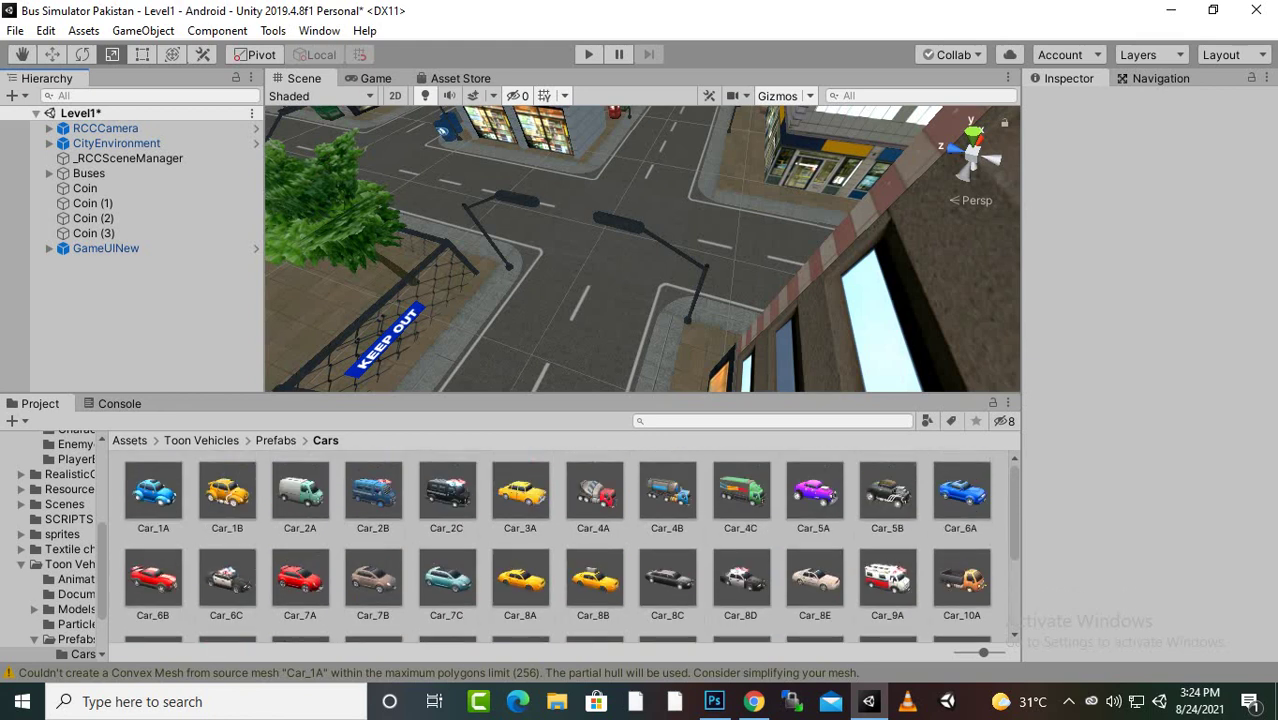
{"action": "left_click_drag", "start_coordinate": [740, 580], "coordinate": [638, 244]}
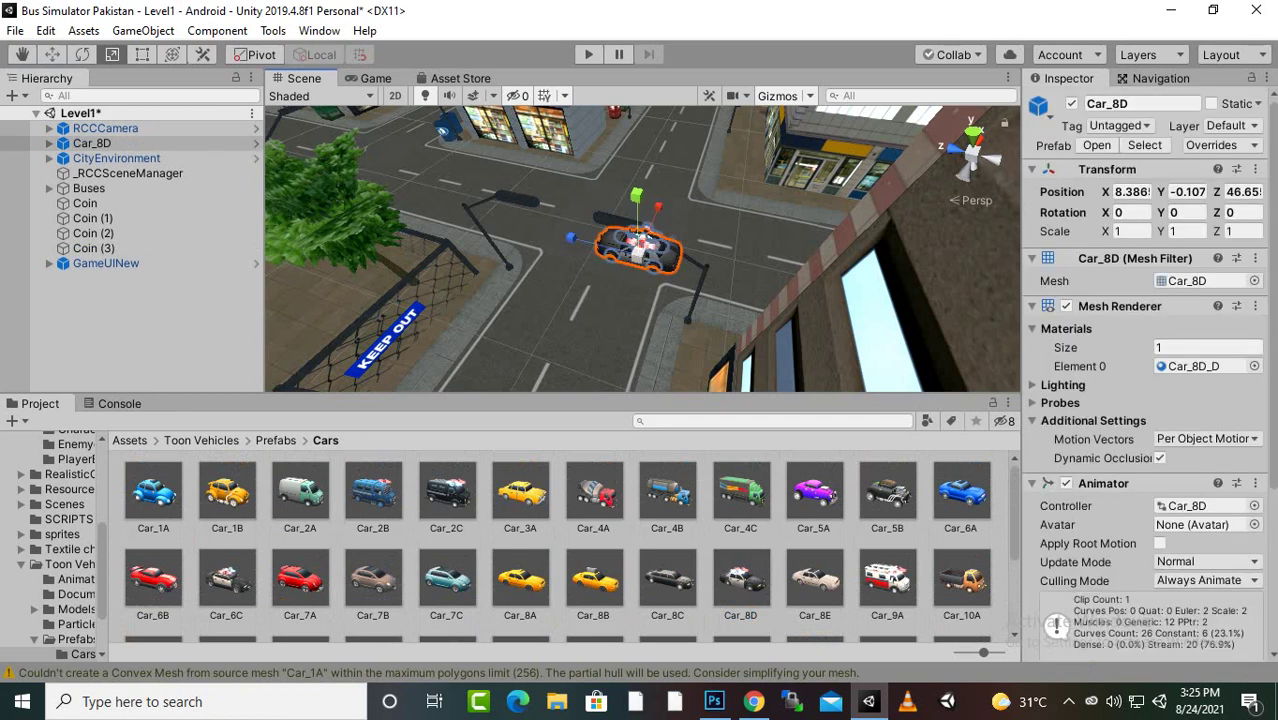
{"action": "key", "text": "f"}
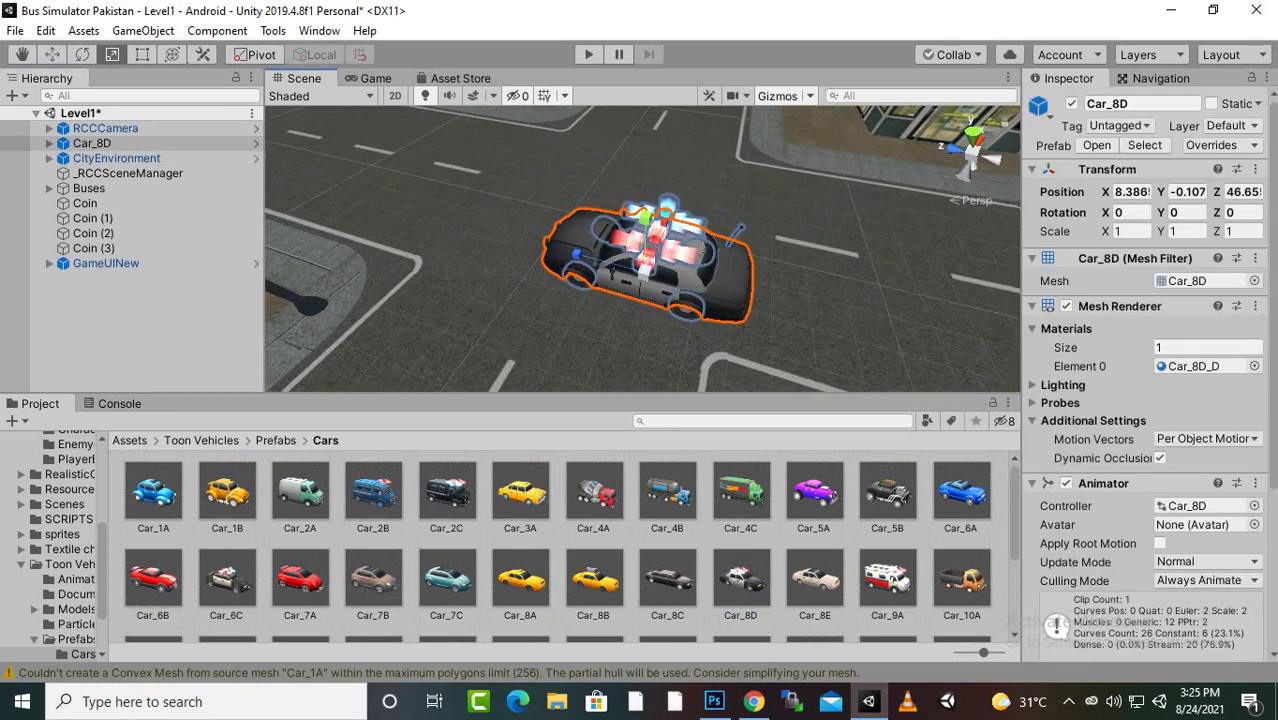
{"action": "left_click_drag", "start_coordinate": [640, 300], "coordinate": [755, 135], "text": "alt"}
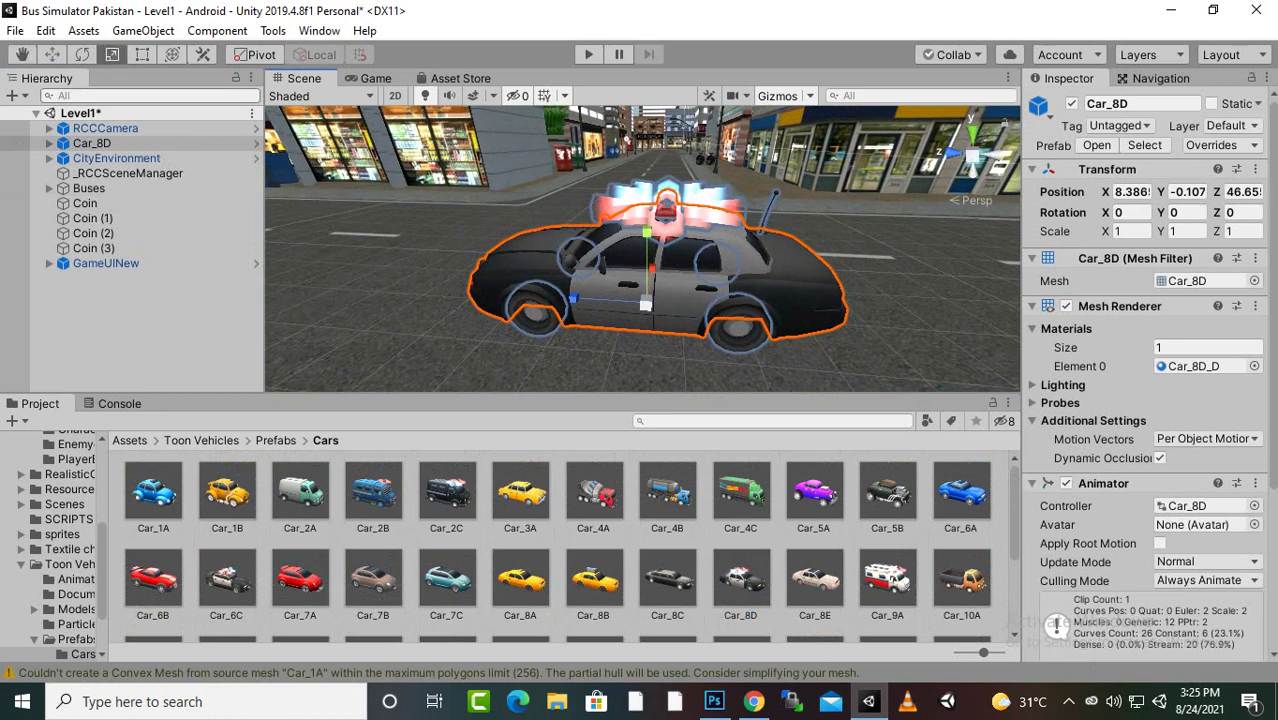
Inspect the front-left and rear-left wheel objects of Car_8D to check that they are separate parts
{"action": "key", "text": "w"}
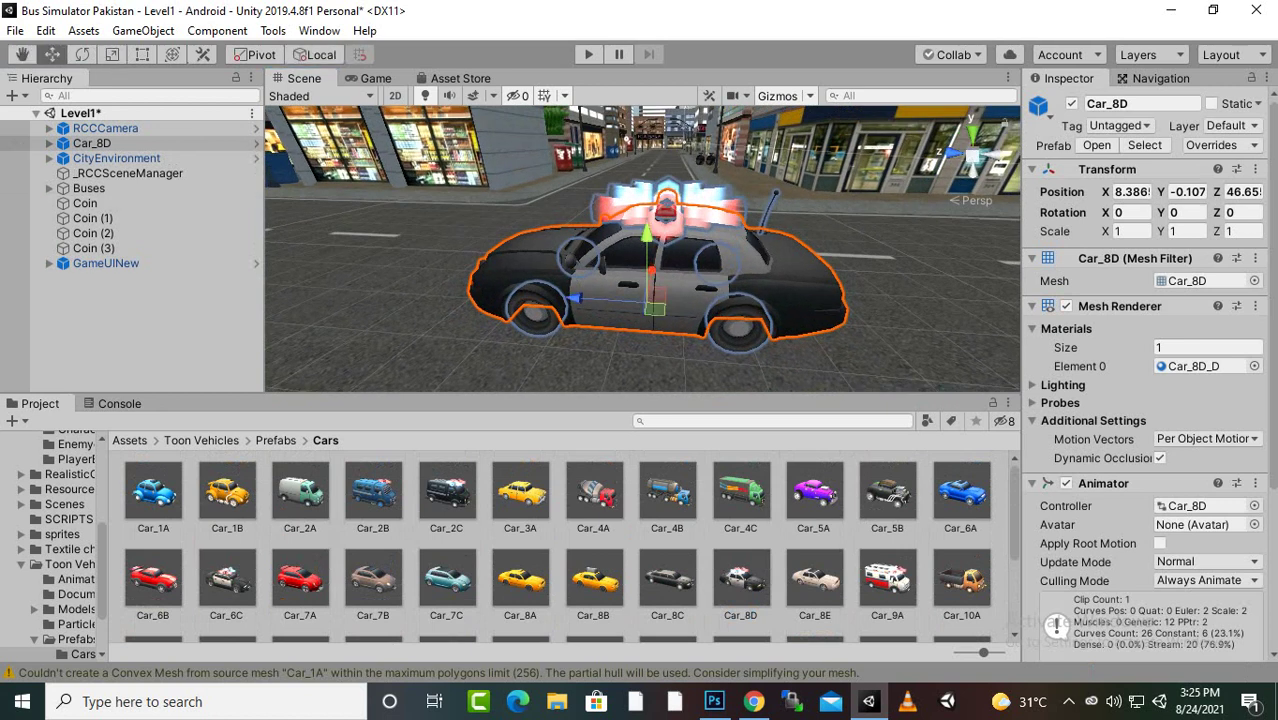
{"action": "left_click", "coordinate": [535, 310]}
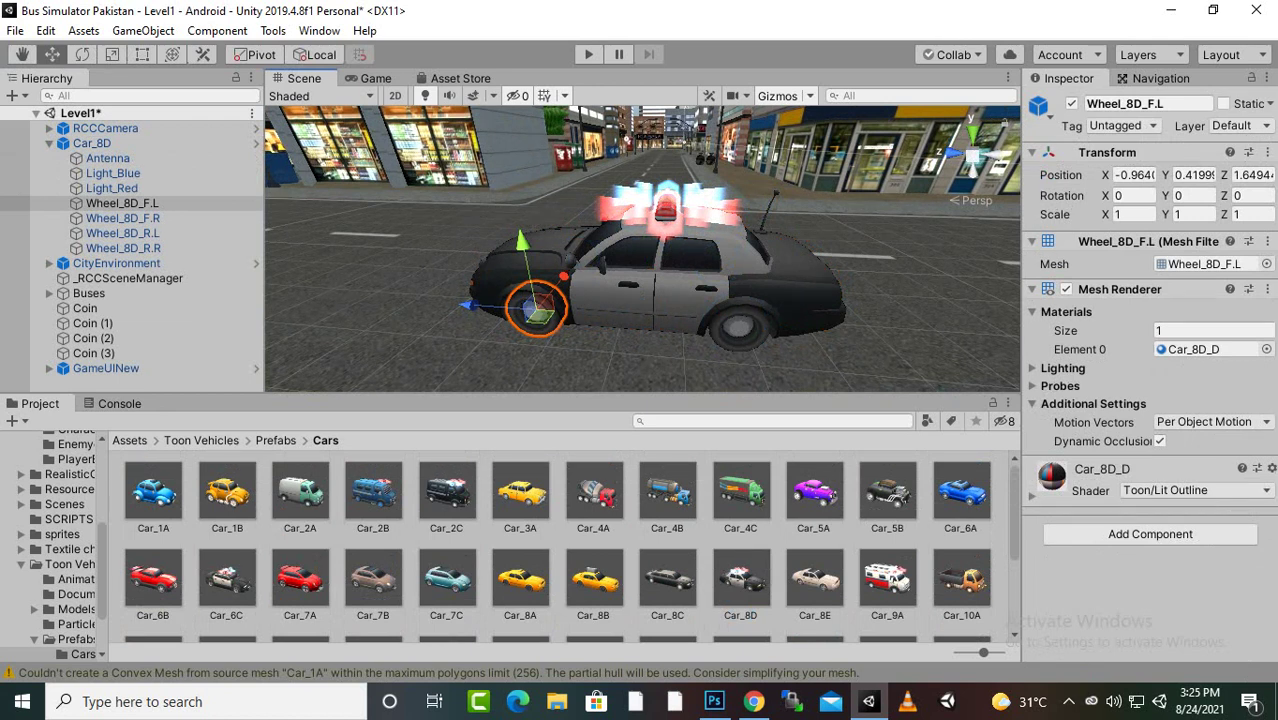
{"action": "left_click", "coordinate": [640, 290]}
{"action": "left_click", "coordinate": [738, 324]}
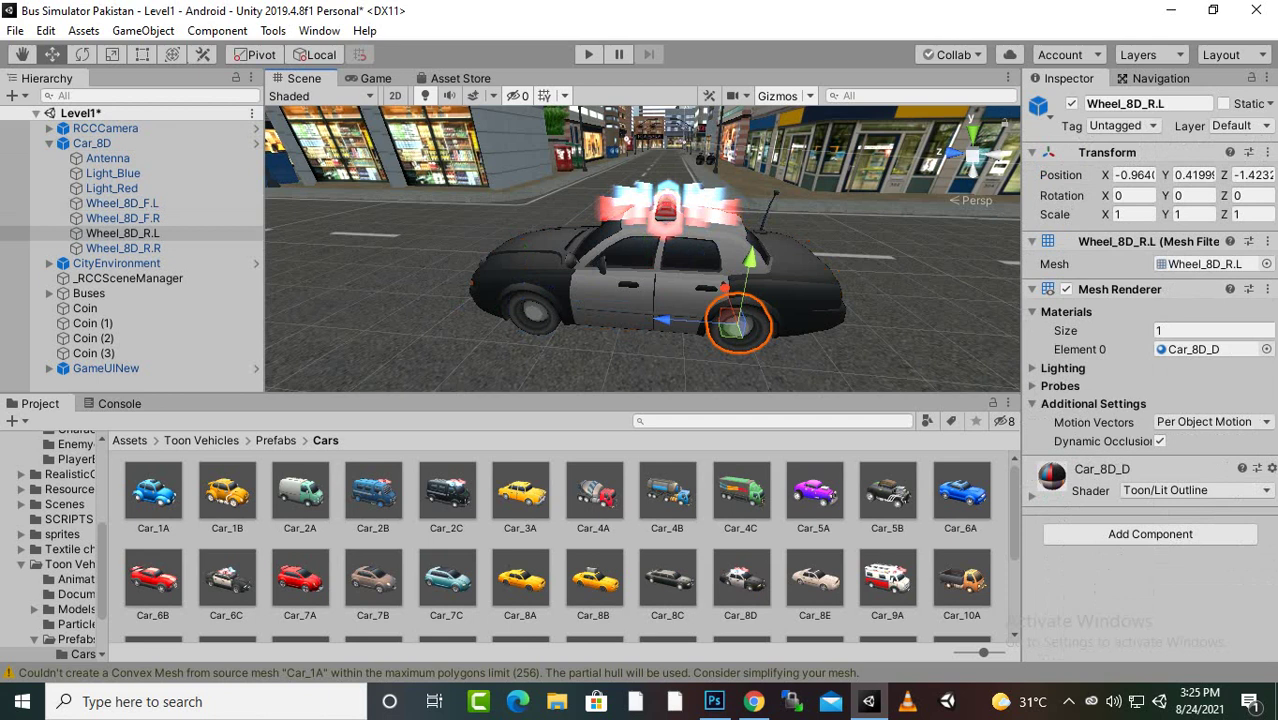
{"action": "scroll", "coordinate": [738, 324], "scroll_direction": "down", "scroll_amount": 1}
{"action": "left_click_drag", "start_coordinate": [738, 300], "coordinate": [520, 365], "text": "alt"}
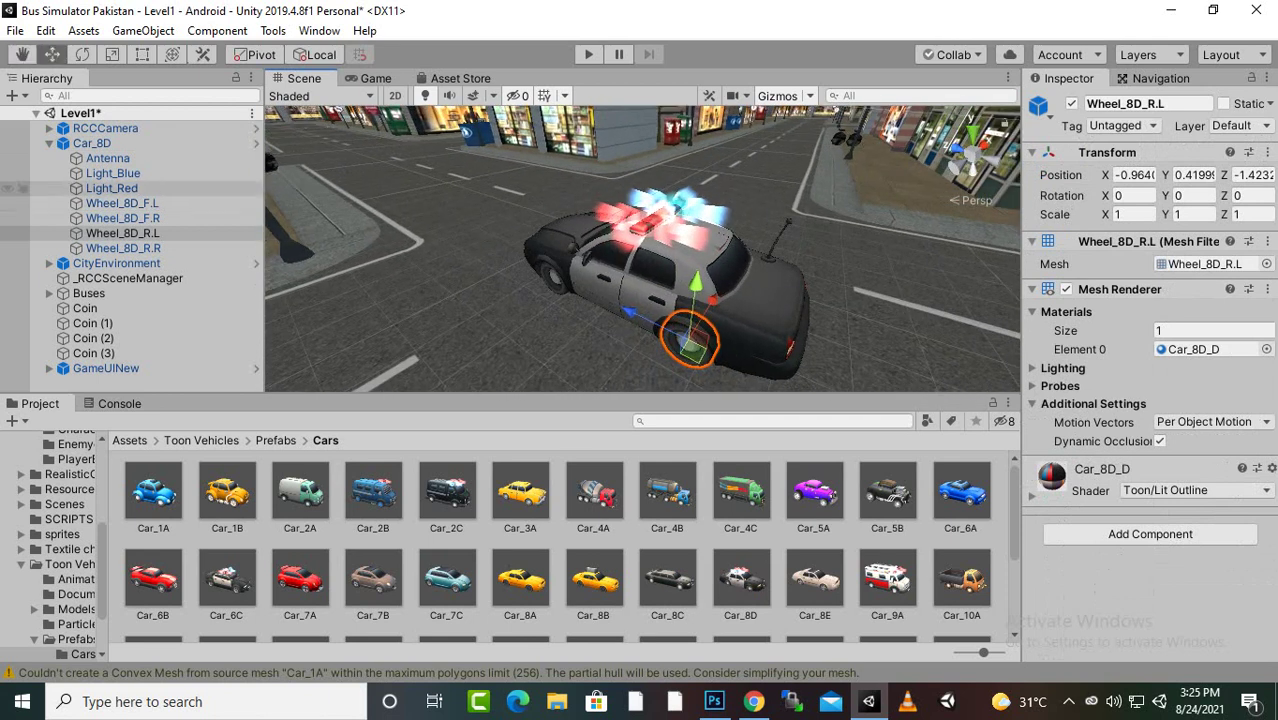
Rename the Car_8D object in the scene as PoliceCarAI
{"action": "left_click", "coordinate": [91, 143]}
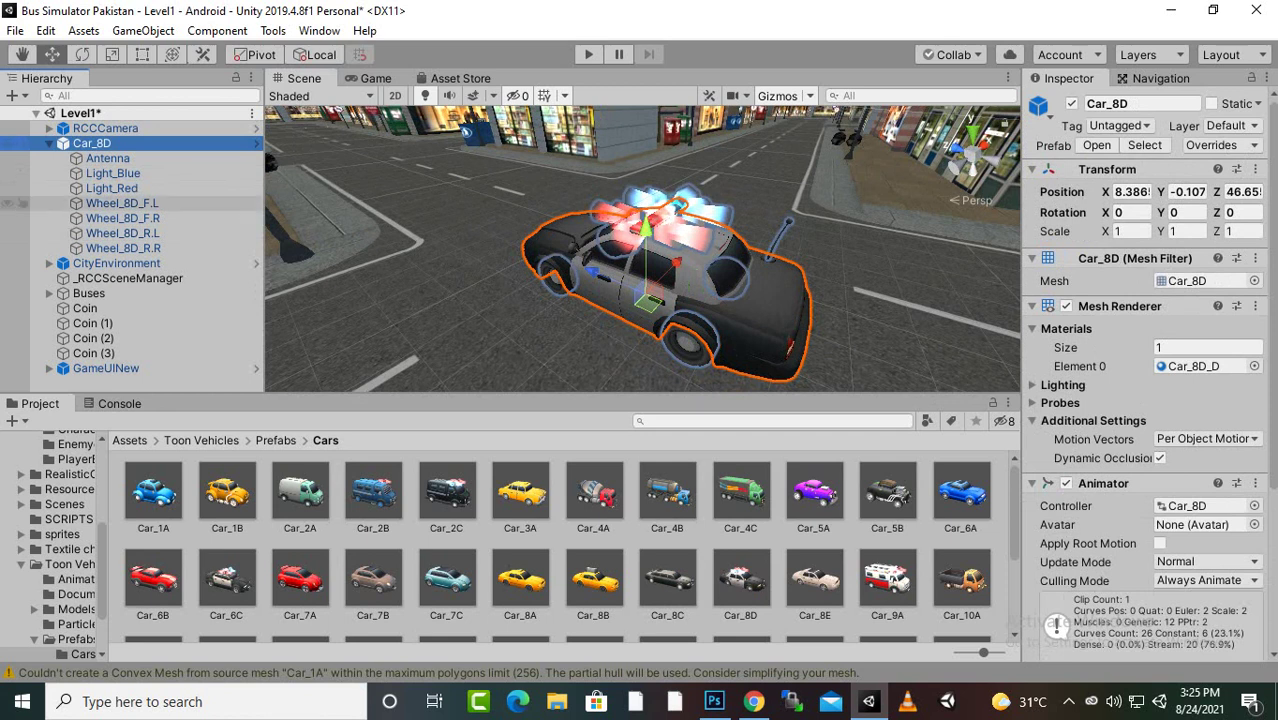
{"action": "right_click", "coordinate": [117, 130]}
{"action": "left_click", "coordinate": [105, 128]}
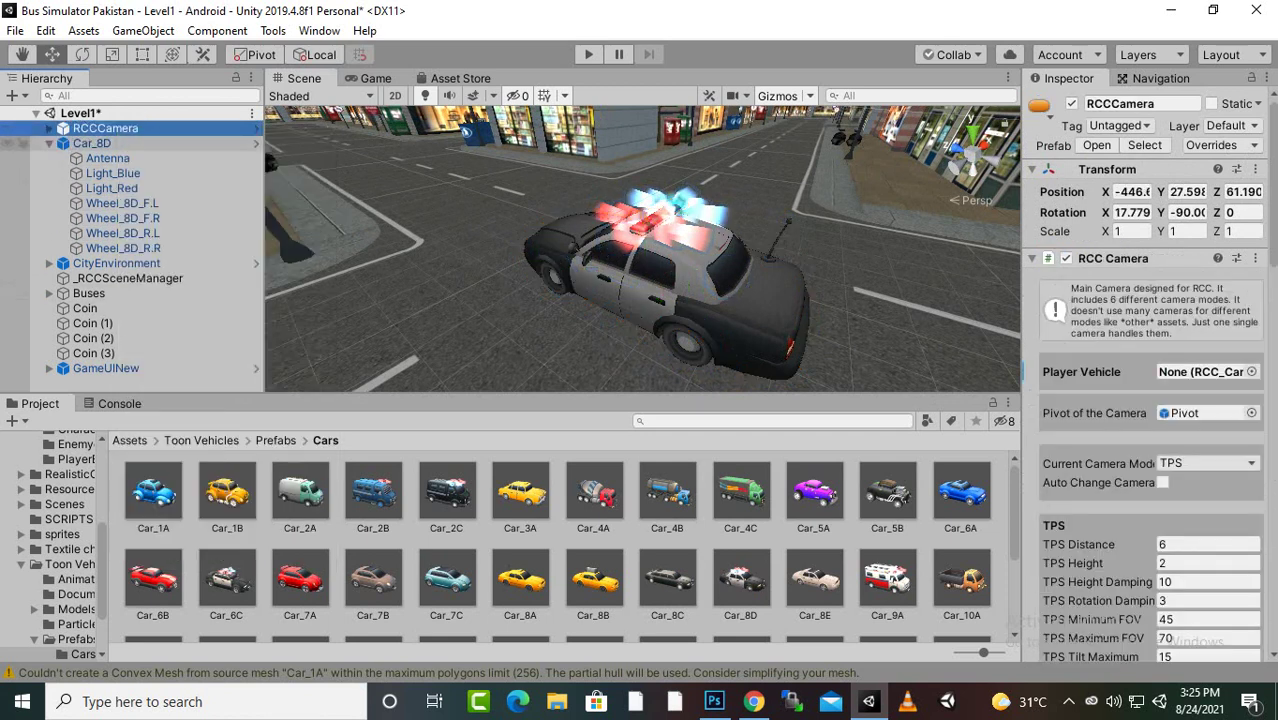
{"action": "double_click", "coordinate": [105, 128]}
{"action": "right_click", "coordinate": [95, 144]}
{"action": "left_click", "coordinate": [155, 203]}
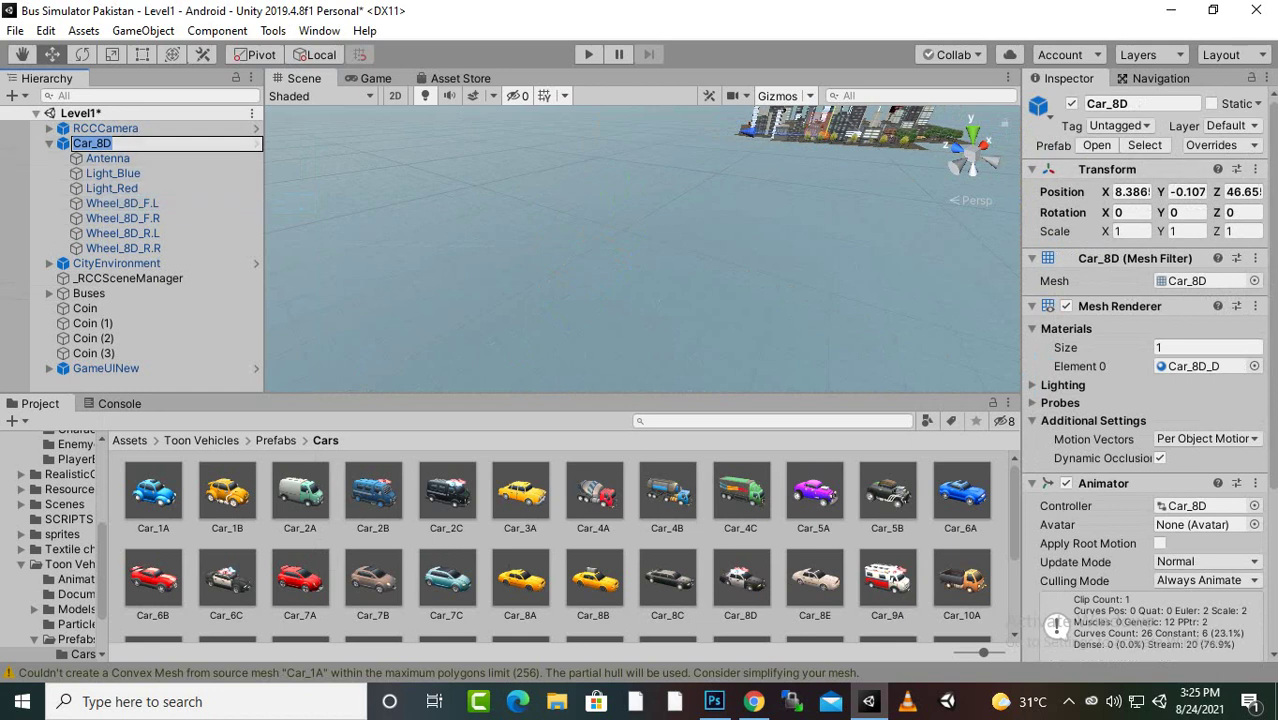
{"action": "type", "text": "PoliceCar"}
{"action": "key", "text": "BackSpace"}
{"action": "type", "text": "rAI"}
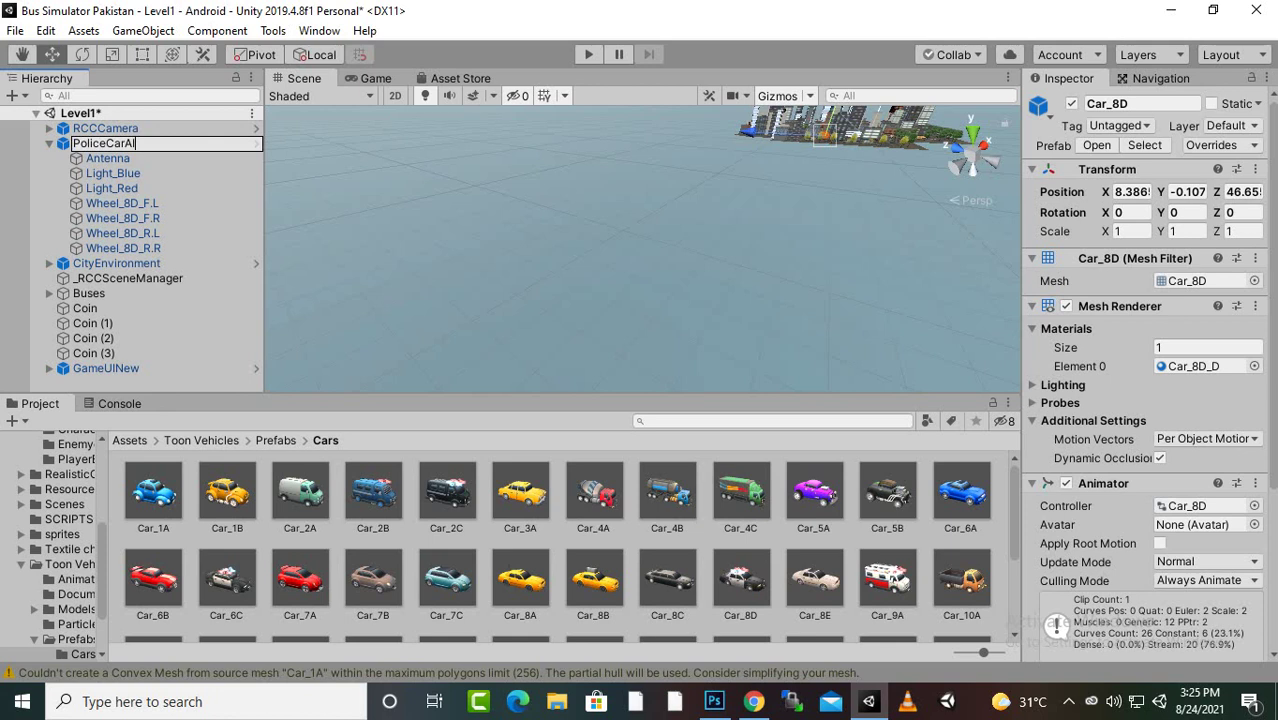
{"action": "key", "text": "Return"}
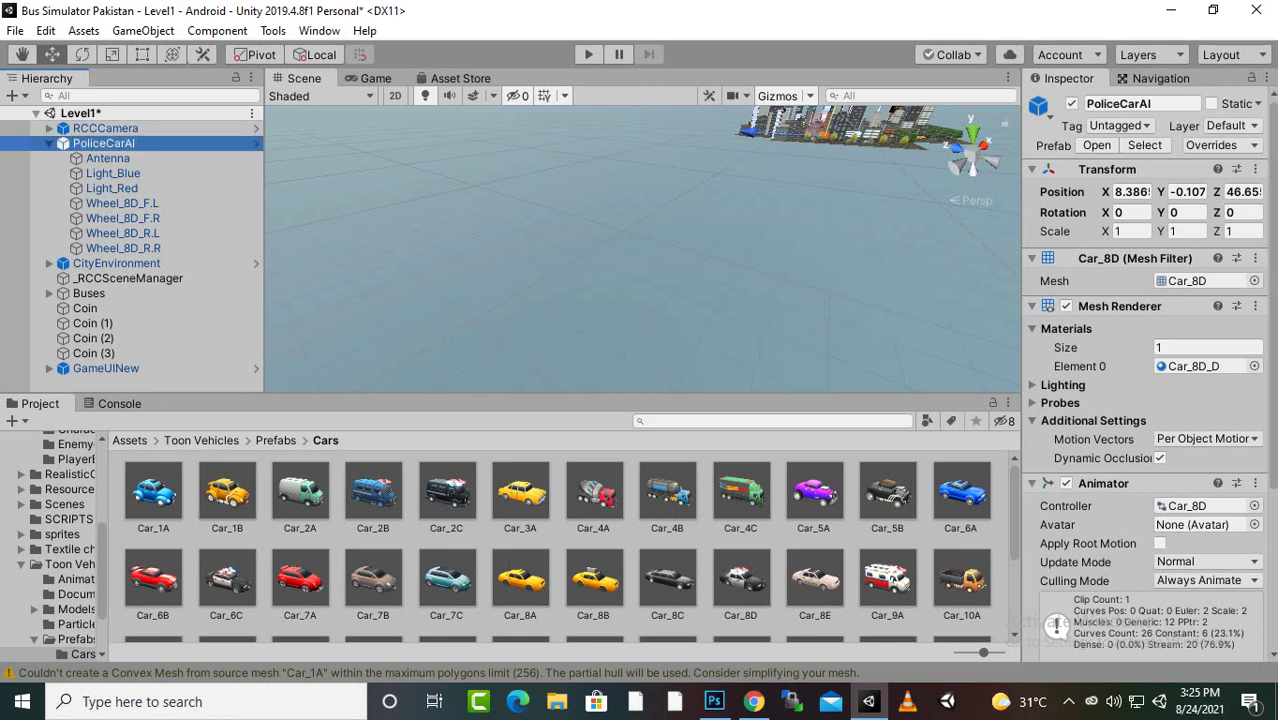
Add the Realistic Car Controller's main controller to the PoliceCarAI vehicle and accept its setup dialog
{"action": "key", "text": "f"}
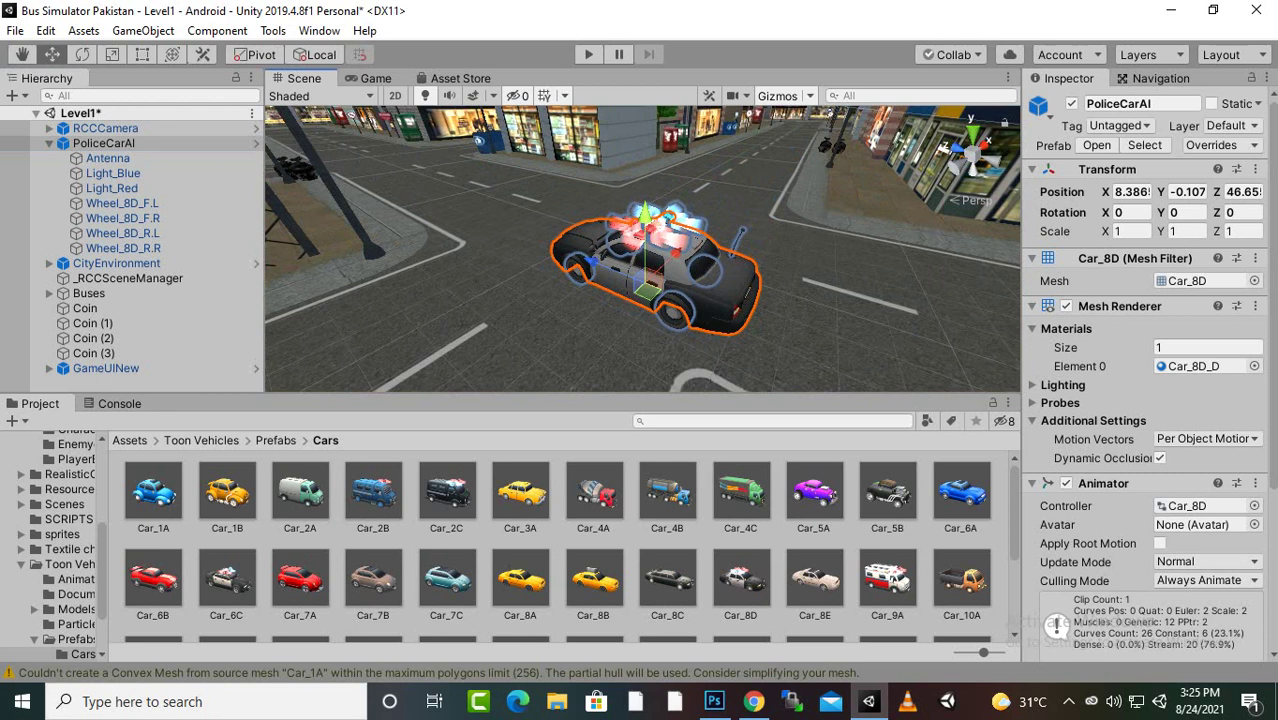
{"action": "left_click", "coordinate": [49, 143]}
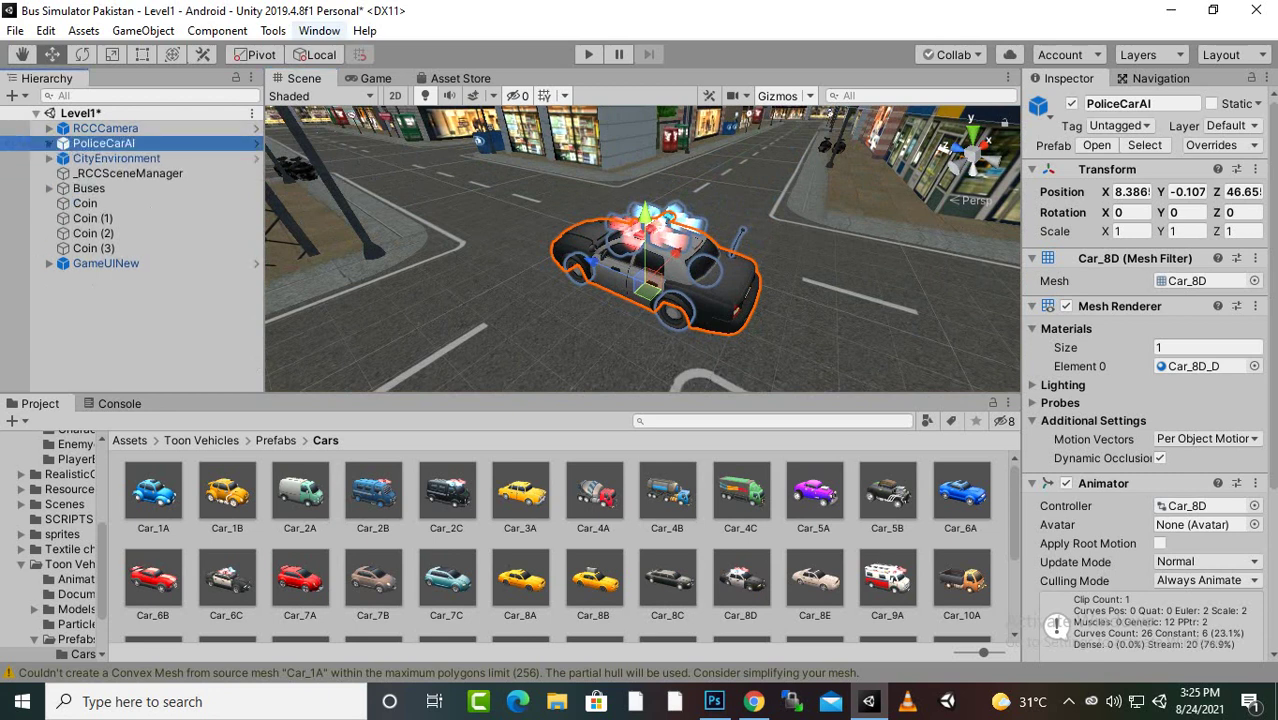
{"action": "left_click", "coordinate": [273, 30]}
{"action": "mouse_move", "coordinate": [340, 52]}
{"action": "key", "text": "Escape"}
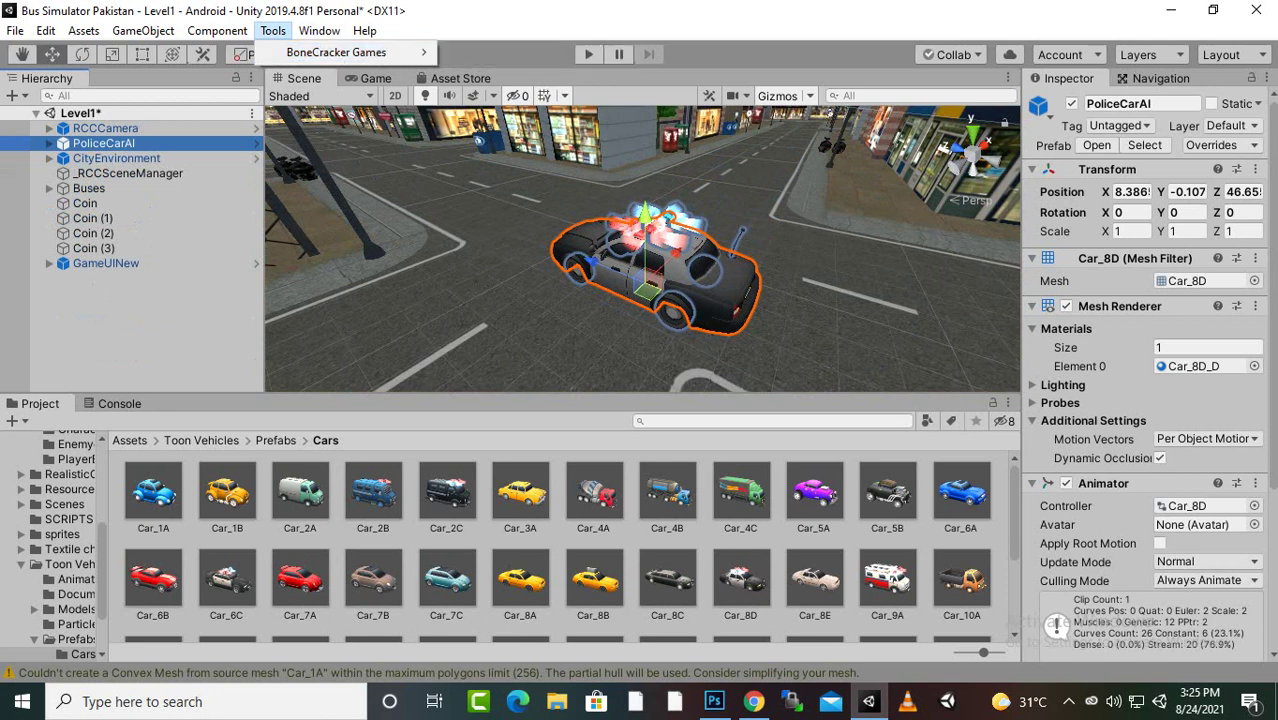
{"action": "left_click", "coordinate": [129, 440]}
{"action": "left_click", "coordinate": [103, 143]}
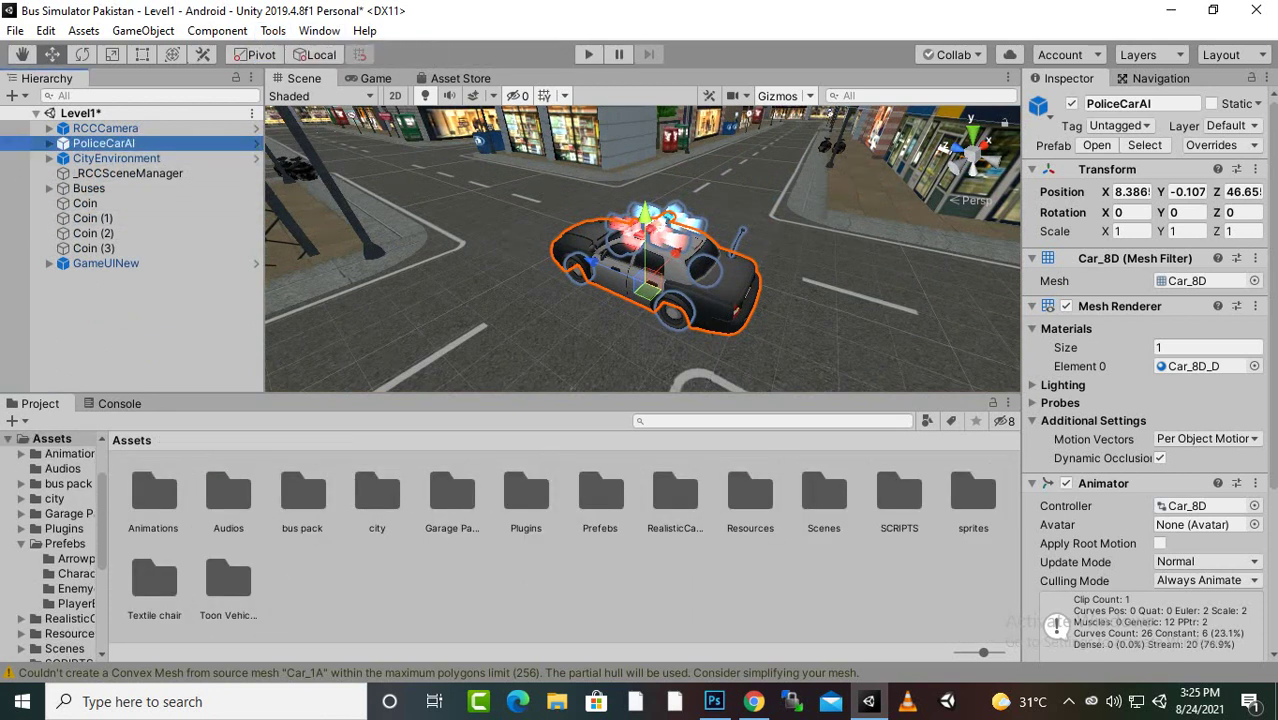
{"action": "left_click", "coordinate": [273, 30]}
{"action": "mouse_move", "coordinate": [340, 52]}
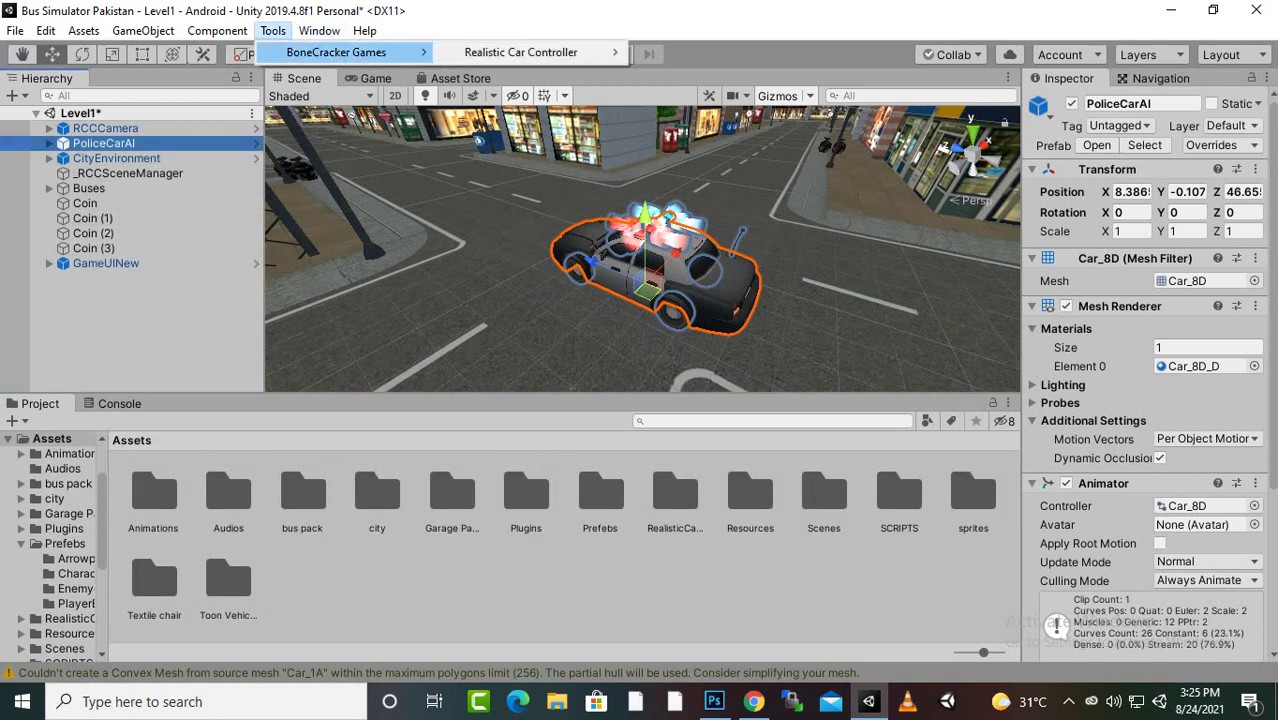
{"action": "mouse_move", "coordinate": [520, 52]}
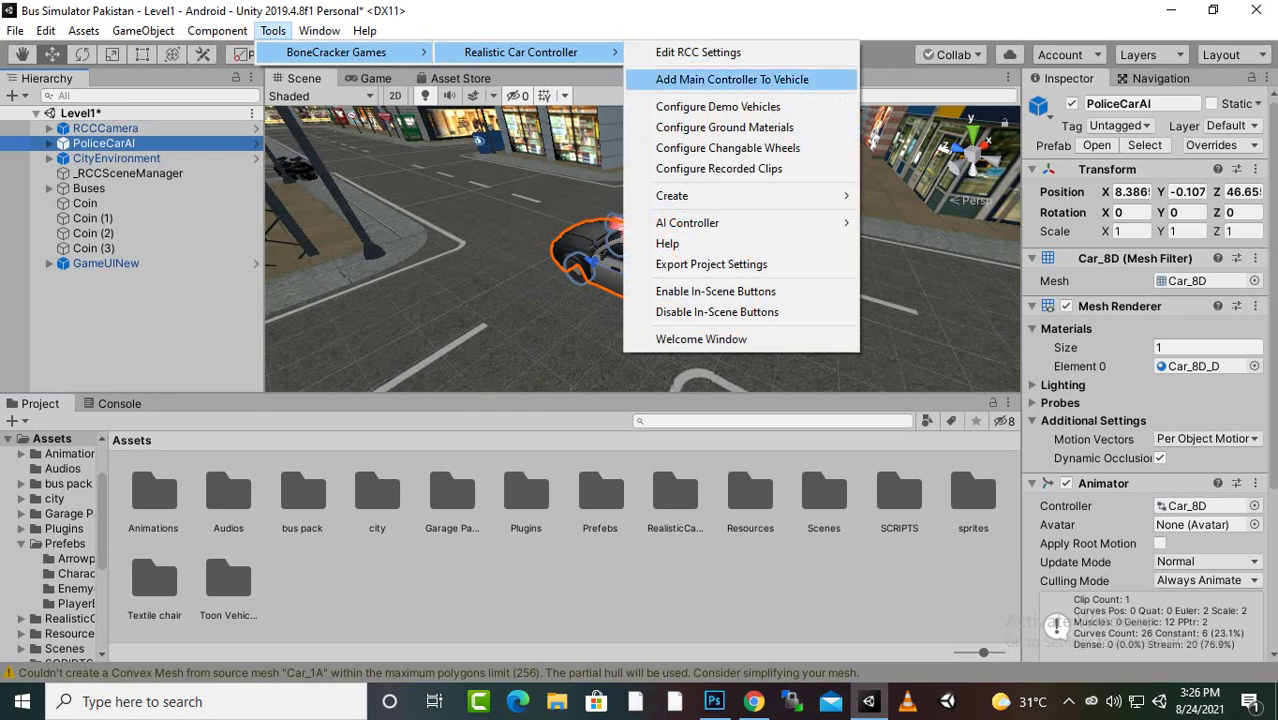
{"action": "left_click", "coordinate": [732, 79]}
{"action": "left_click", "coordinate": [767, 388]}
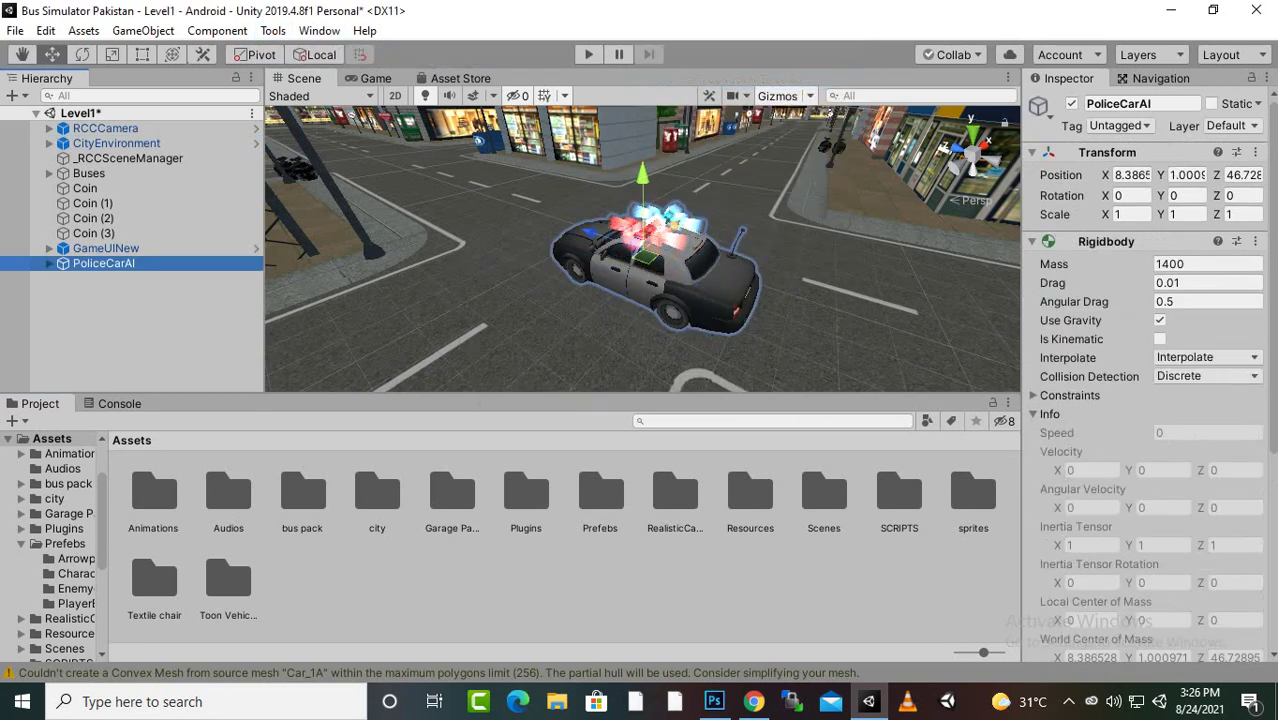
Assign Wheel_8D_F.L, Wheel_8D_F.R, Wheel_8D_R.L and Wheel_8D_R.R as PoliceCarAI's matching wheel models, and create its wheel colliders
{"action": "scroll", "coordinate": [1150, 400], "scroll_direction": "down", "scroll_amount": 5}
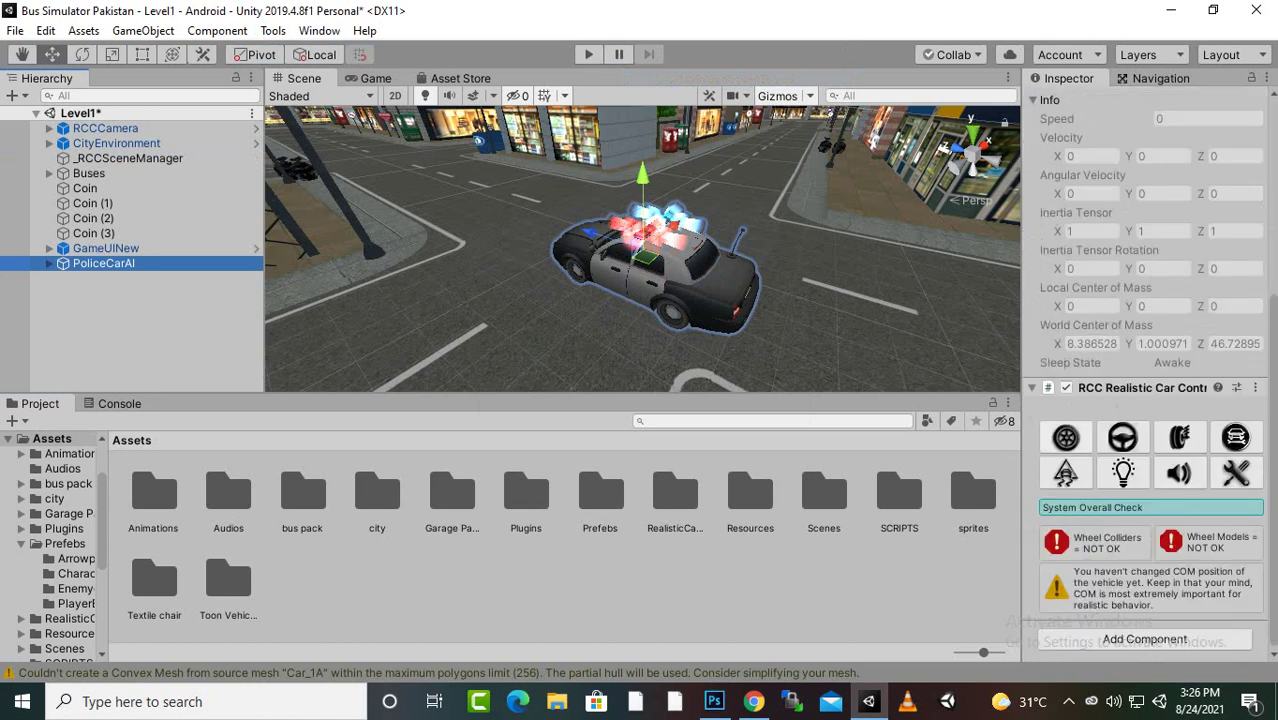
{"action": "left_click", "coordinate": [1065, 437]}
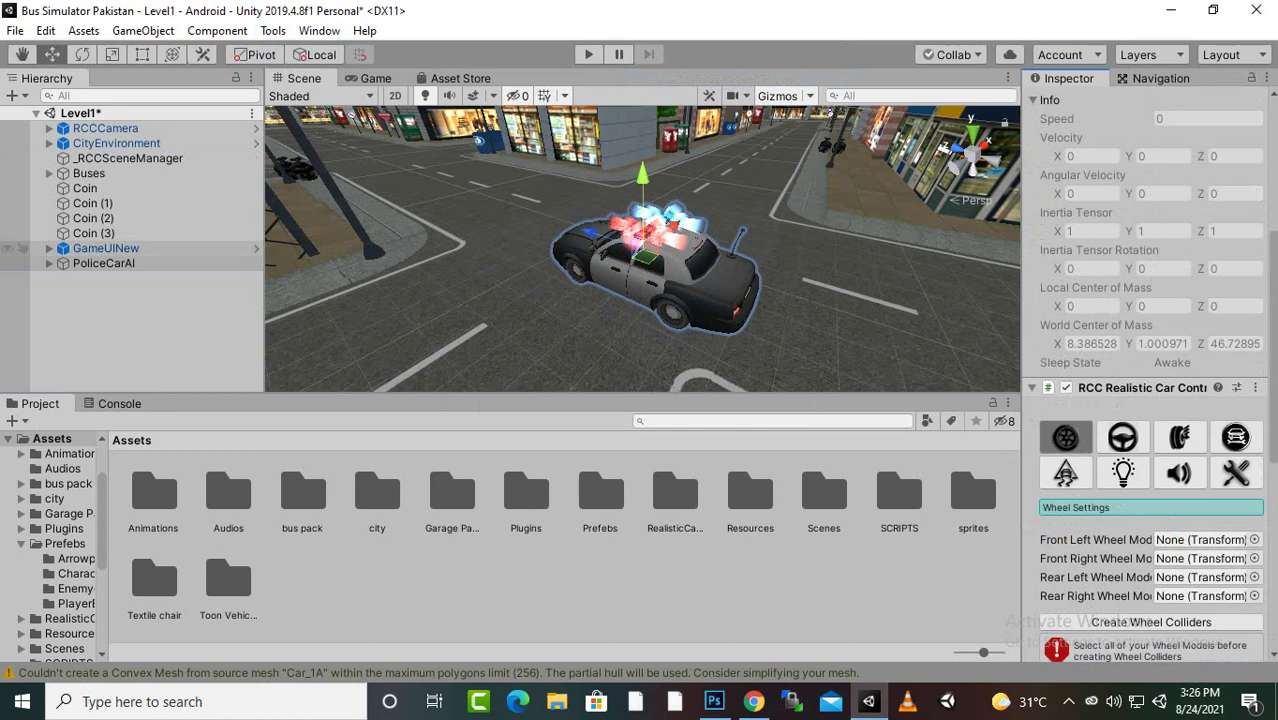
{"action": "left_click", "coordinate": [103, 263]}
{"action": "left_click", "coordinate": [49, 263]}
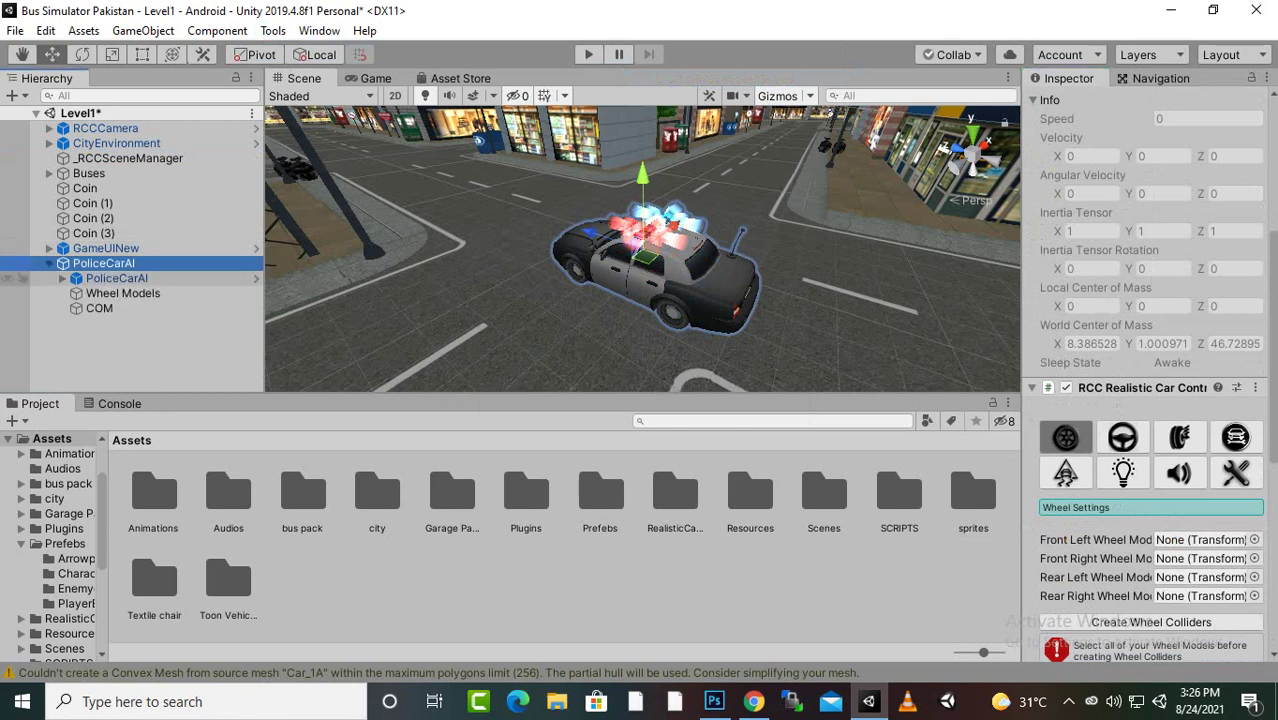
{"action": "left_click", "coordinate": [62, 278]}
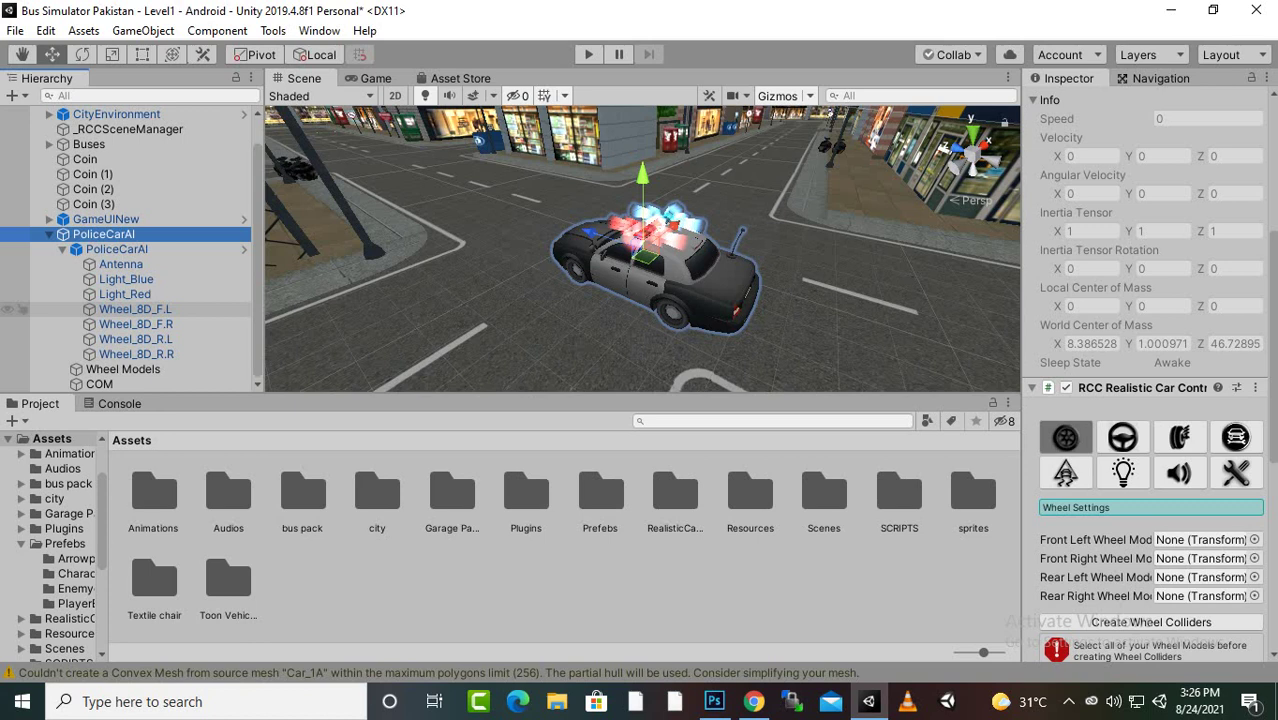
{"action": "left_click_drag", "start_coordinate": [135, 309], "coordinate": [1205, 539]}
{"action": "left_click_drag", "start_coordinate": [135, 324], "coordinate": [1202, 558]}
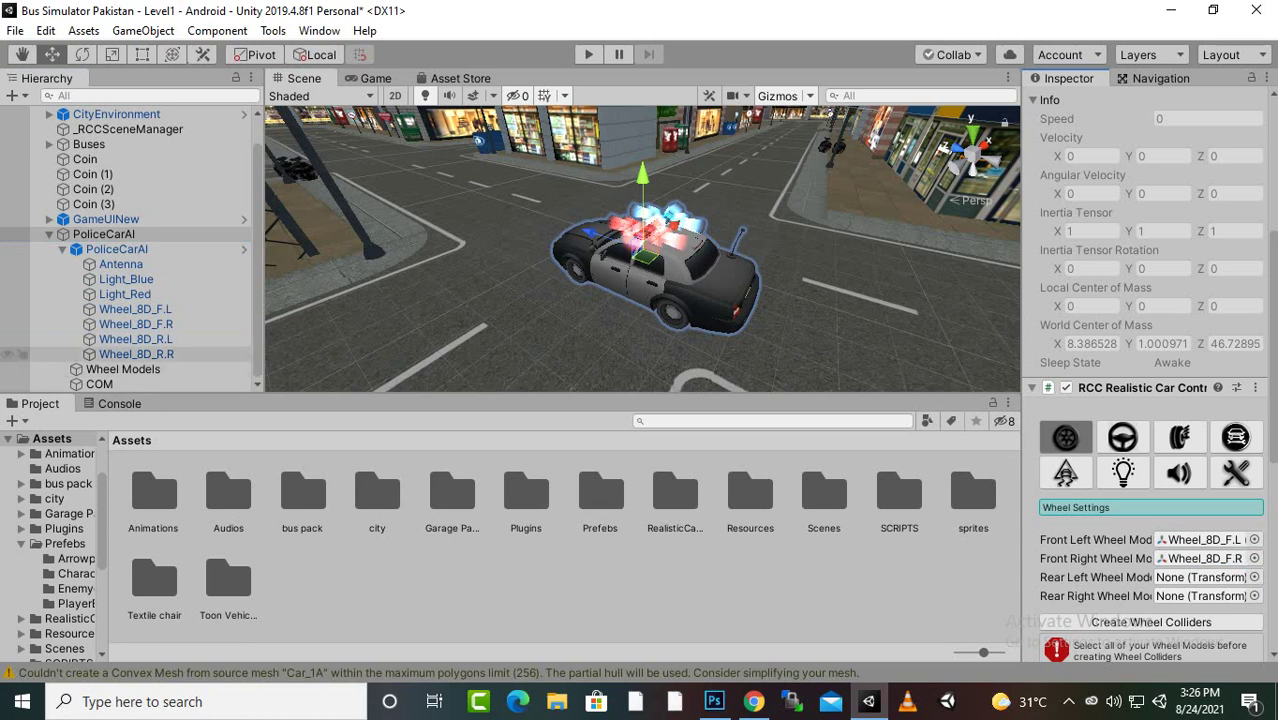
{"action": "left_click_drag", "start_coordinate": [135, 339], "coordinate": [1202, 577]}
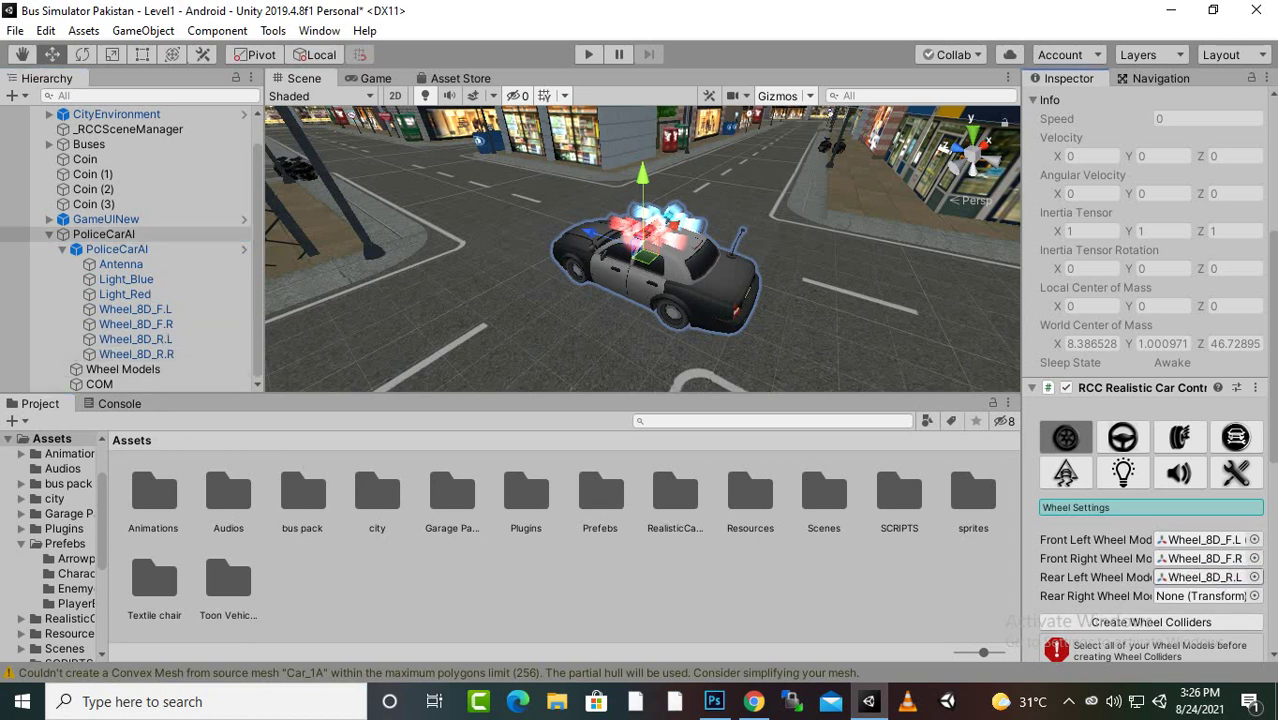
{"action": "left_click_drag", "start_coordinate": [136, 354], "coordinate": [1202, 596]}
{"action": "scroll", "coordinate": [1150, 400], "scroll_direction": "down", "scroll_amount": 6}
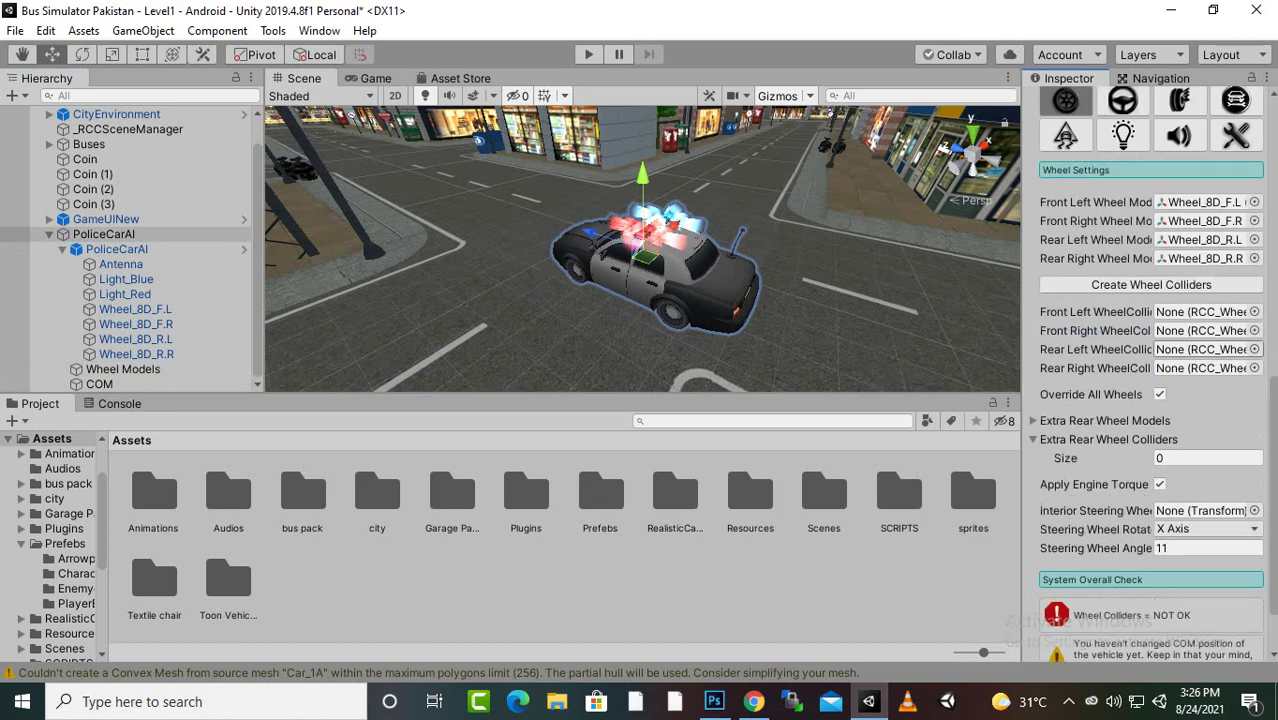
{"action": "left_click", "coordinate": [1150, 285]}
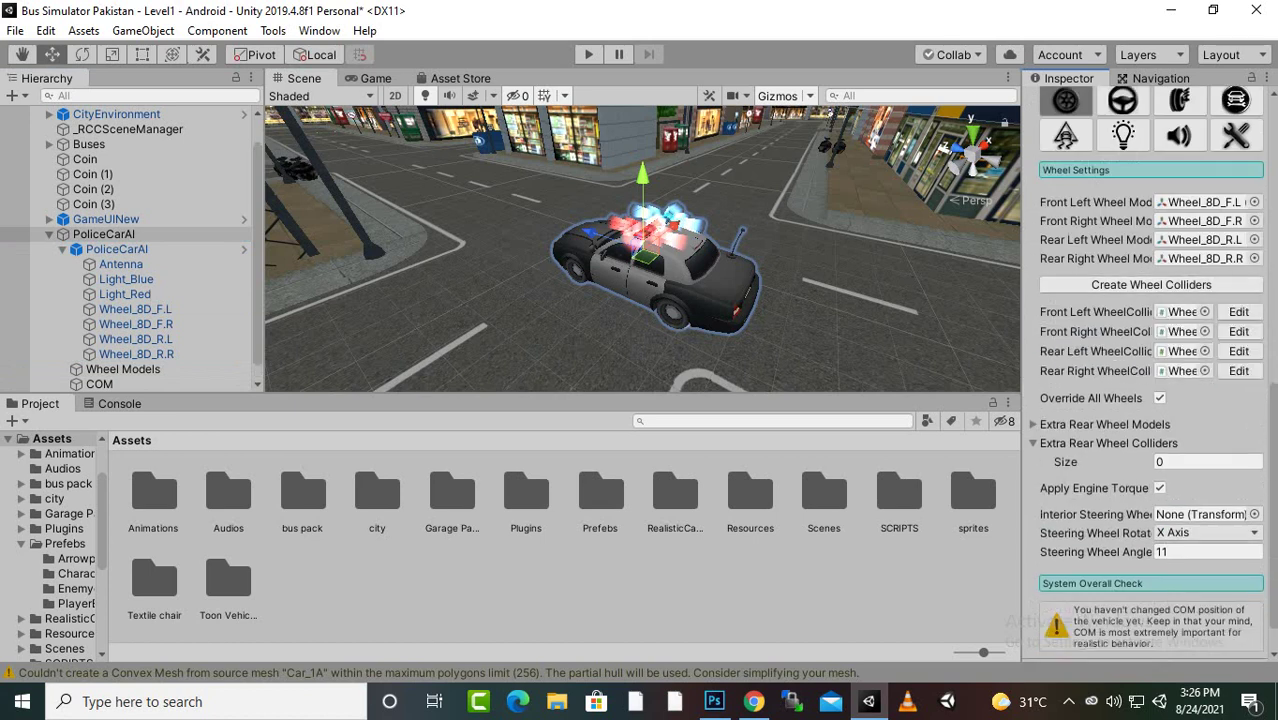
Lower PoliceCarAI's COM object to a Y position of about -0.21
{"action": "scroll", "coordinate": [1150, 400], "scroll_direction": "down", "scroll_amount": 1}
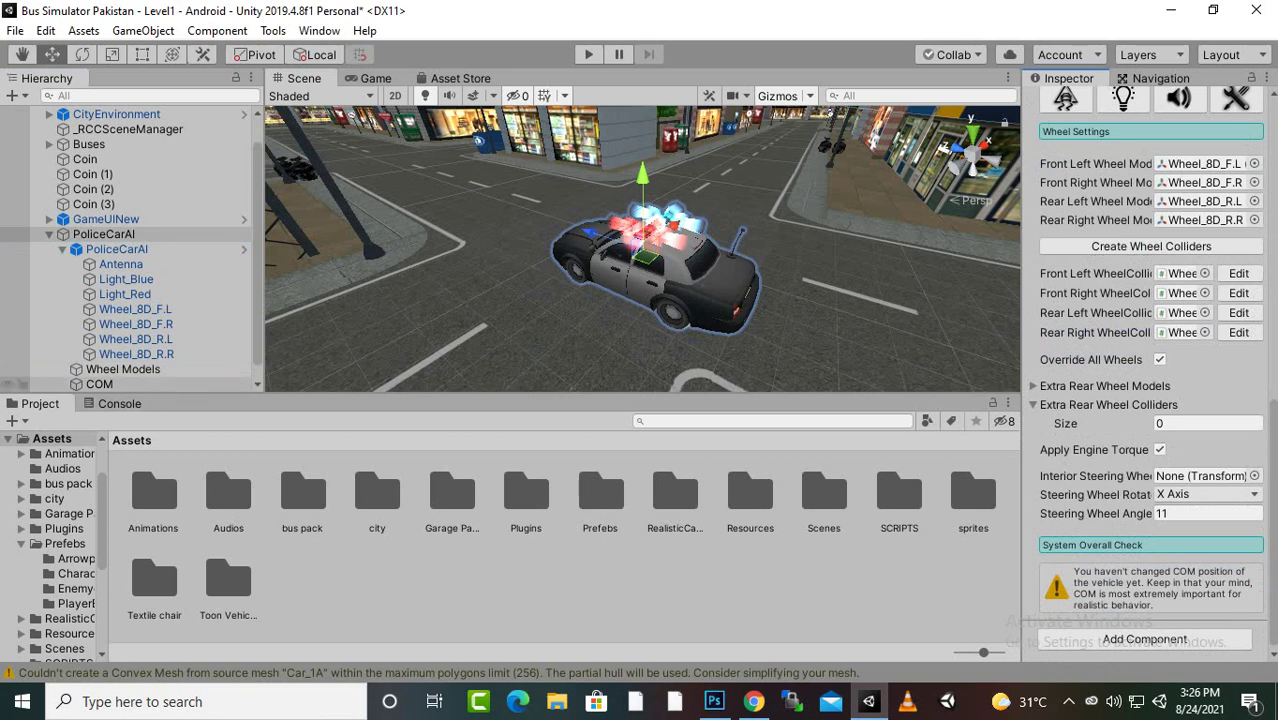
{"action": "left_click", "coordinate": [99, 384]}
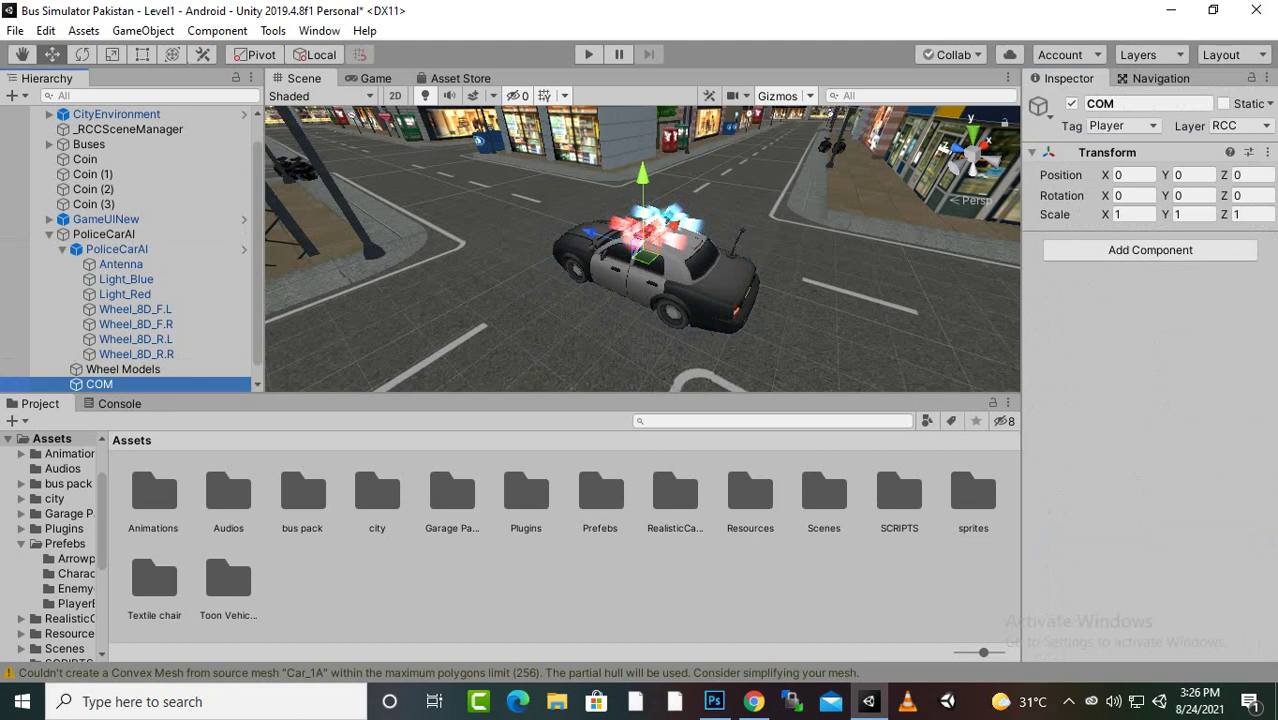
{"action": "key", "text": "f"}
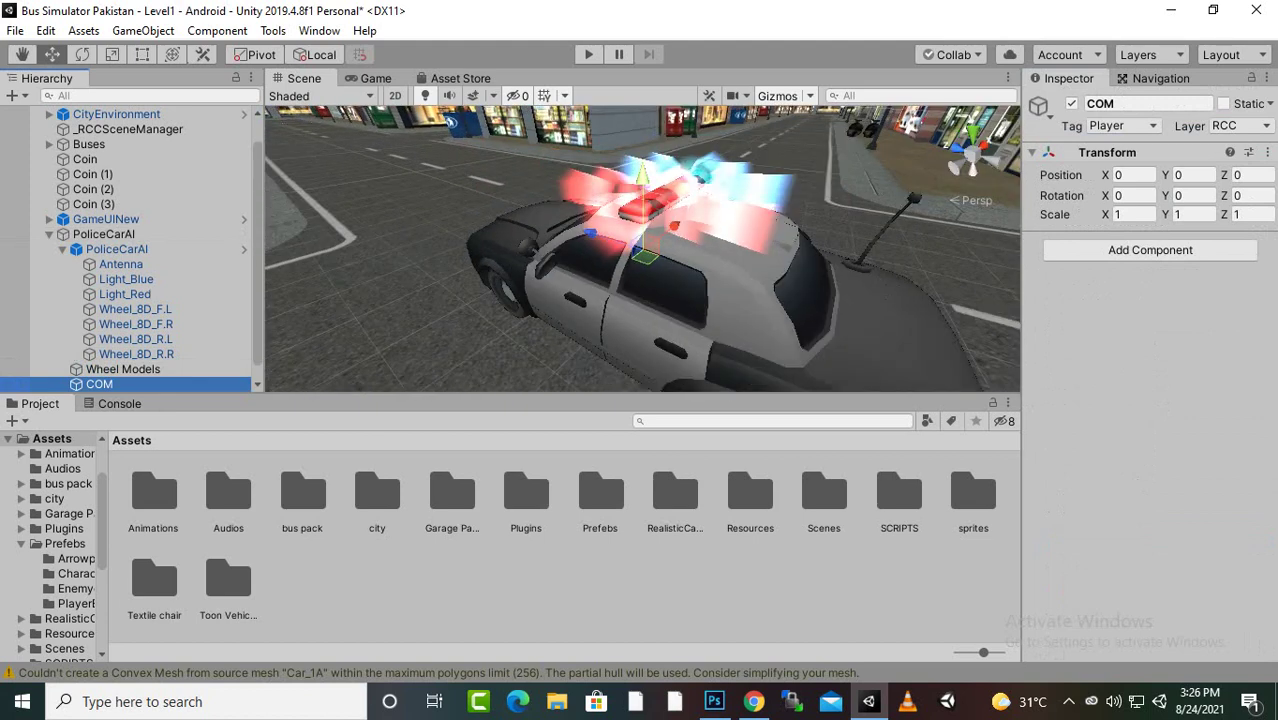
{"action": "left_click_drag", "start_coordinate": [642, 176], "coordinate": [641, 195]}
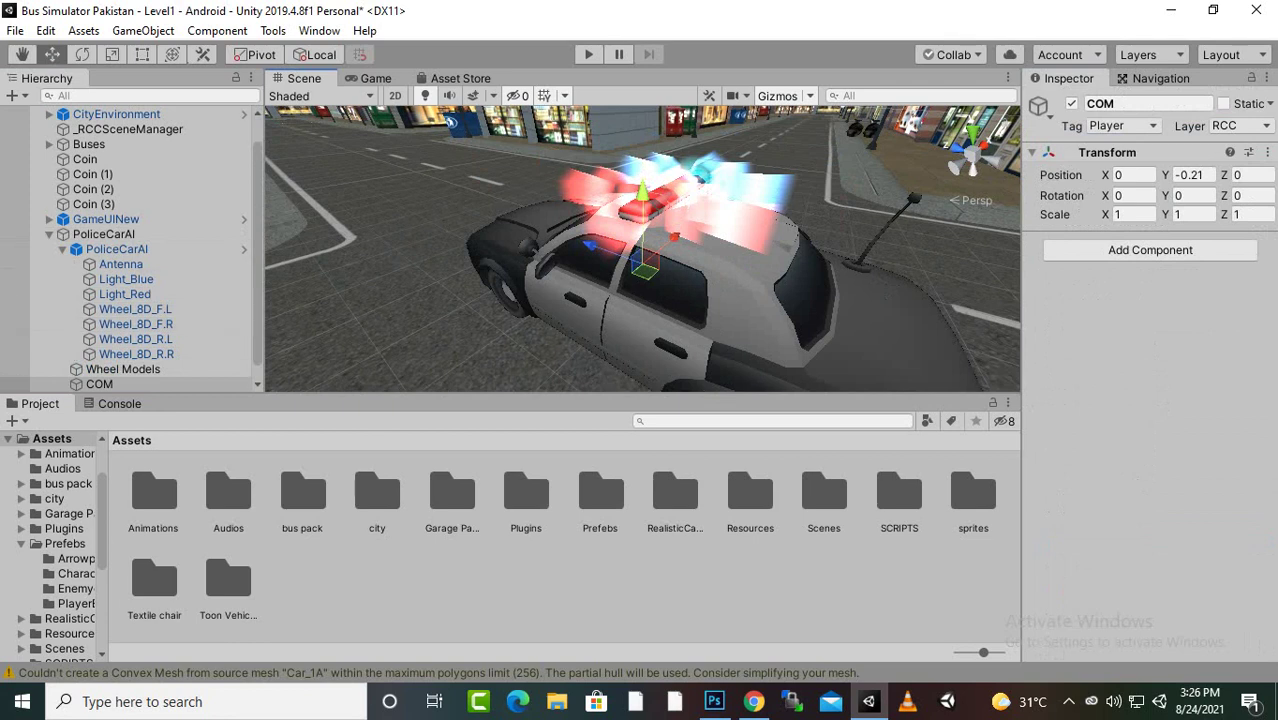
{"action": "scroll", "coordinate": [641, 195], "scroll_direction": "down", "scroll_amount": 3}
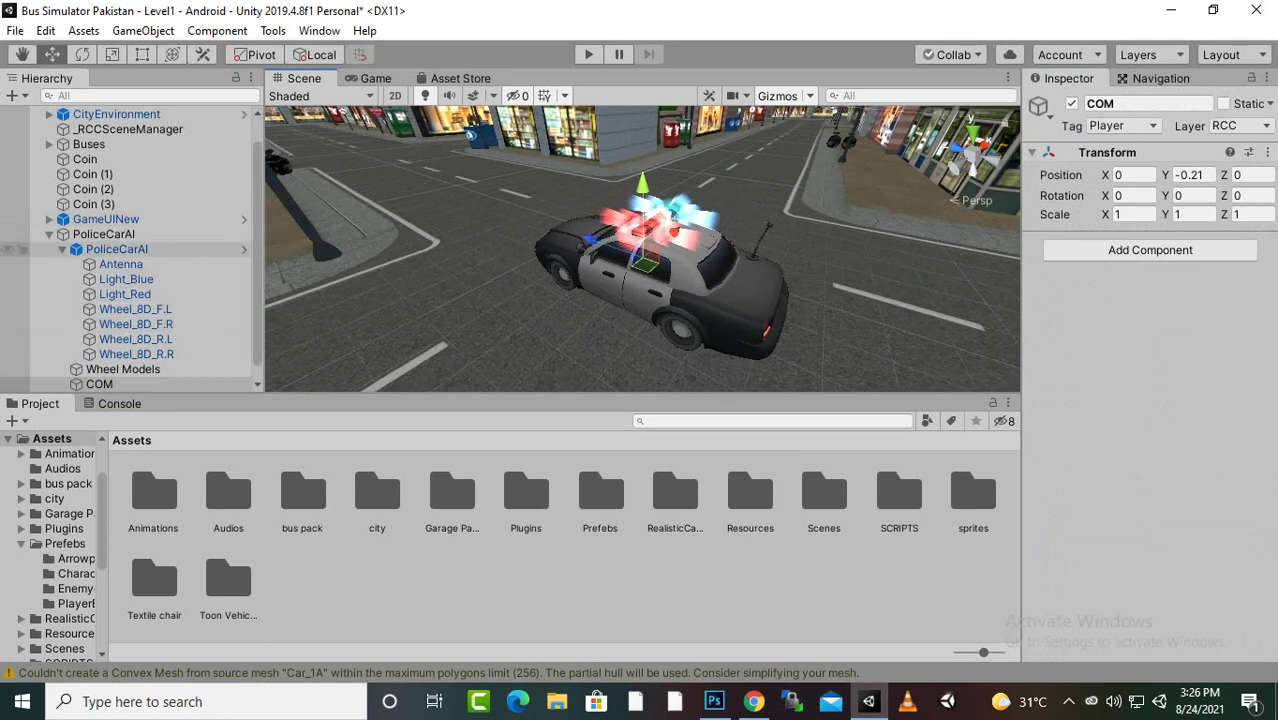
Check PoliceCarAI's wheel and steering settings, its Rigidbody, and the nested car body's Animator and Mesh Collider components
{"action": "left_click", "coordinate": [103, 234]}
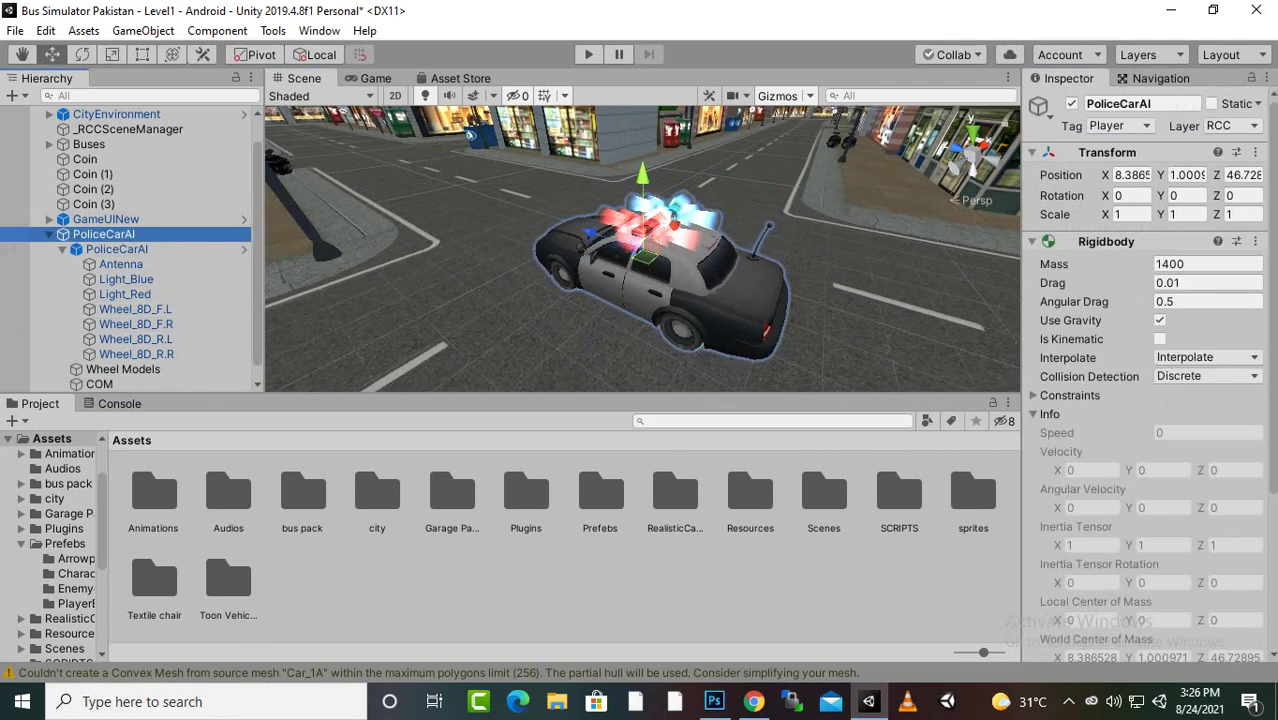
{"action": "scroll", "coordinate": [1150, 380], "scroll_direction": "down", "scroll_amount": 5}
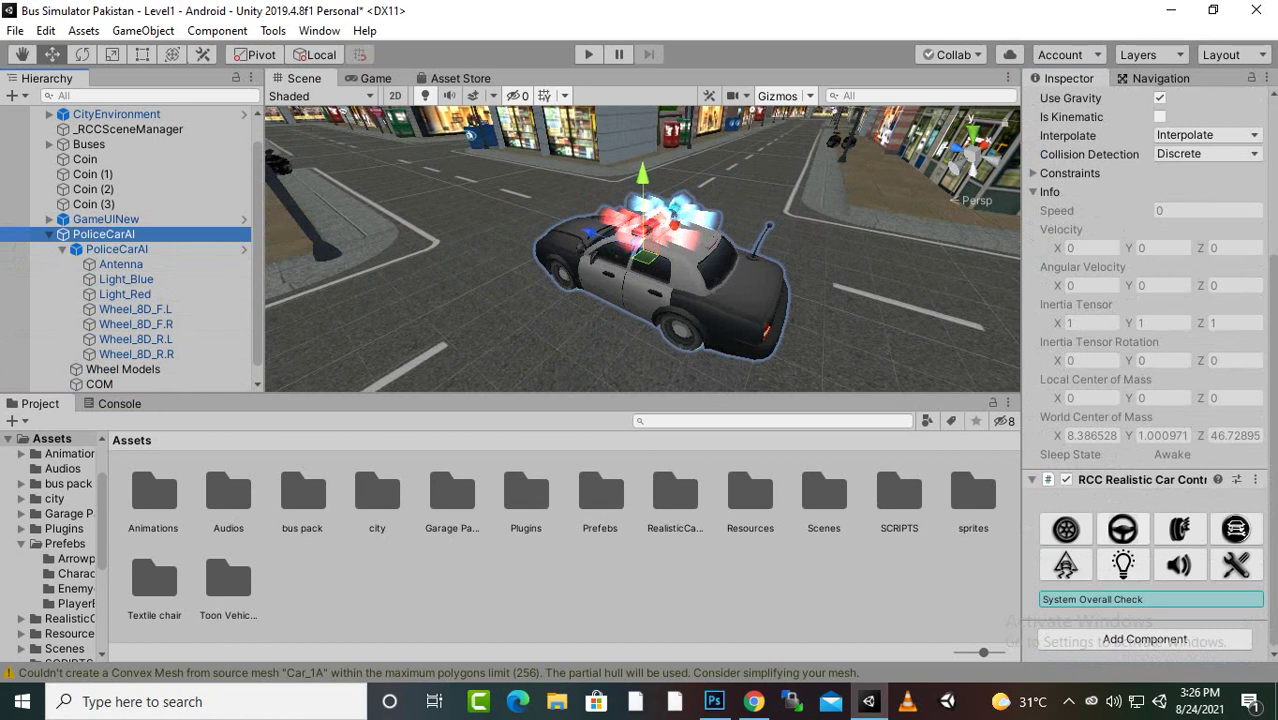
{"action": "left_click", "coordinate": [1122, 529]}
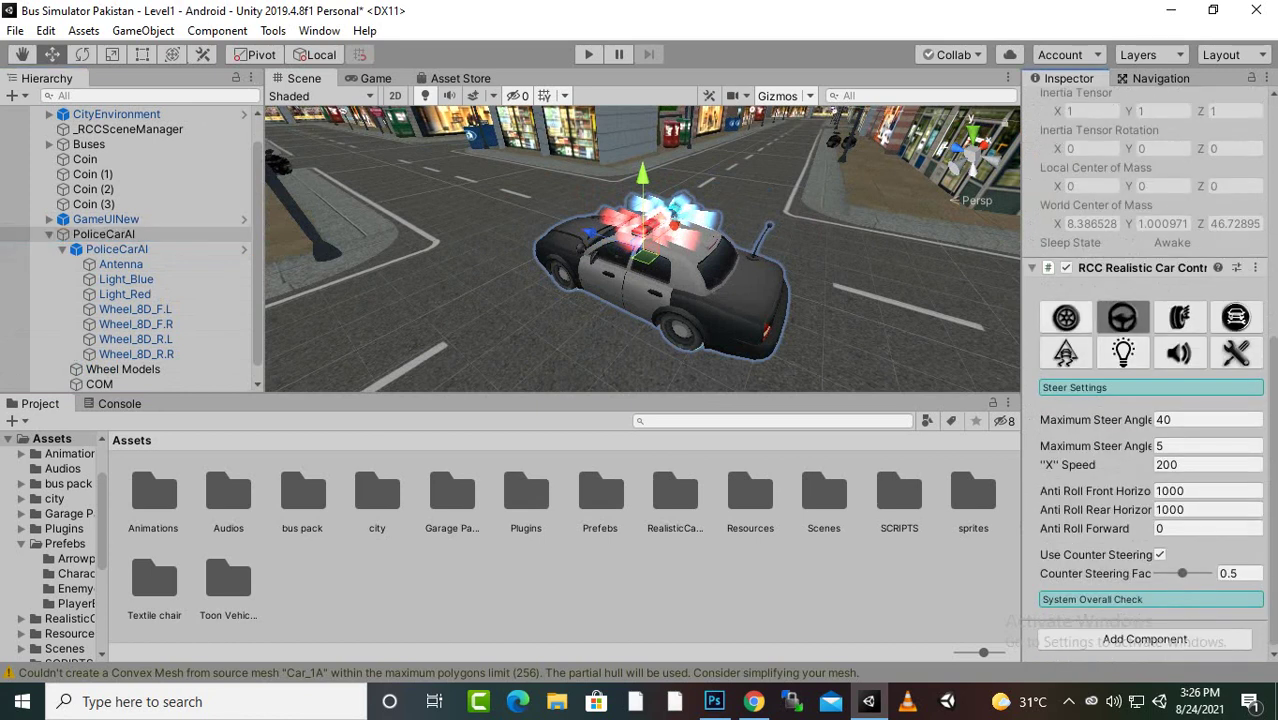
{"action": "left_click", "coordinate": [1066, 317]}
{"action": "left_click", "coordinate": [1122, 317]}
{"action": "left_click", "coordinate": [1065, 317]}
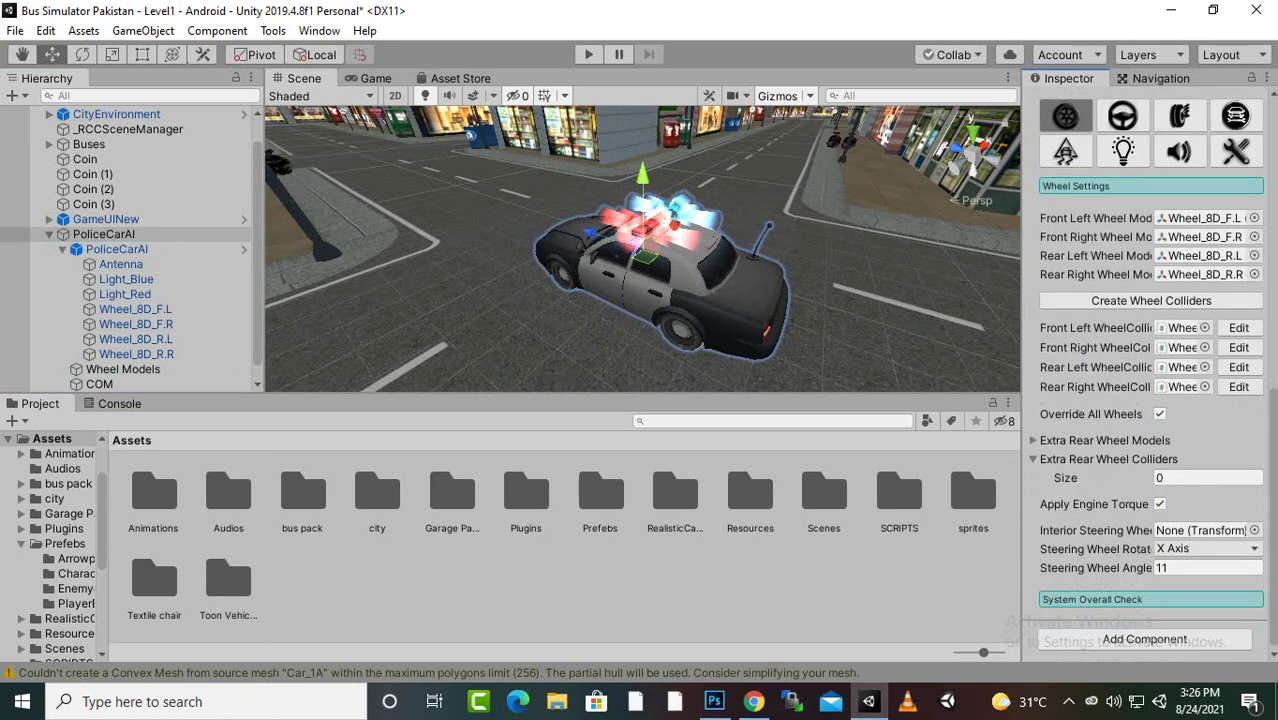
{"action": "scroll", "coordinate": [1150, 380], "scroll_direction": "up", "scroll_amount": 3}
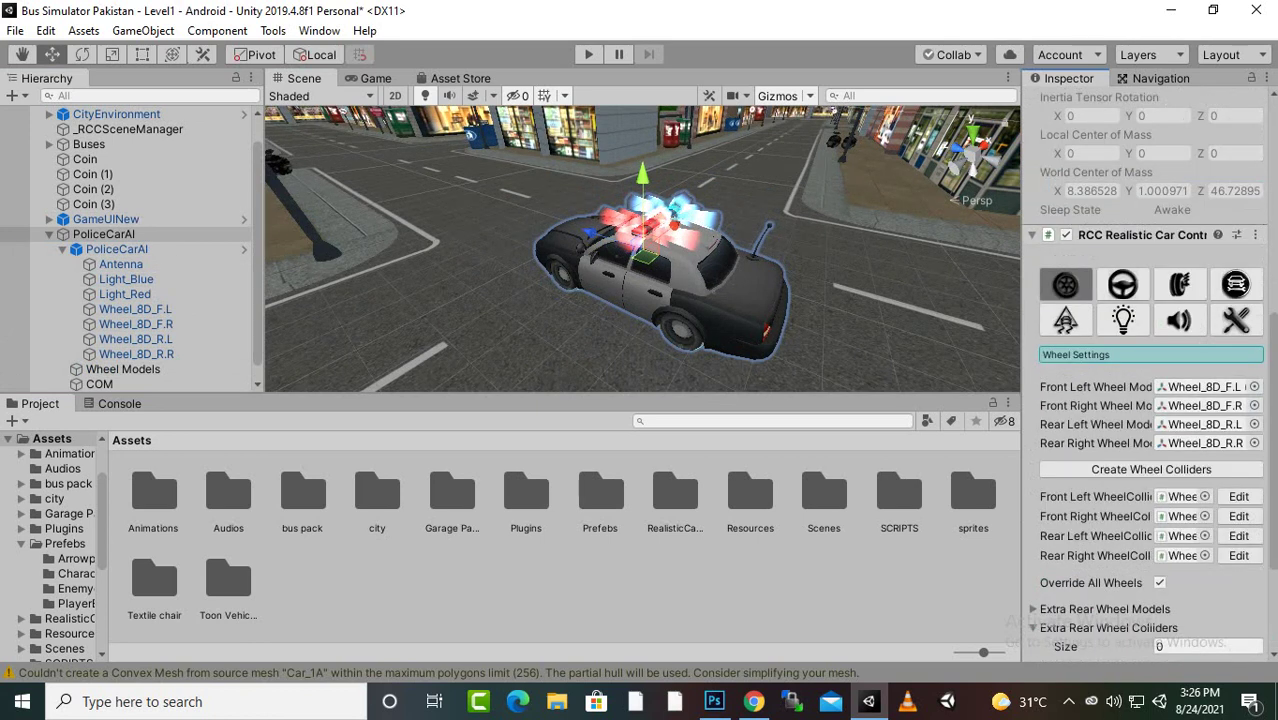
{"action": "left_click", "coordinate": [104, 234]}
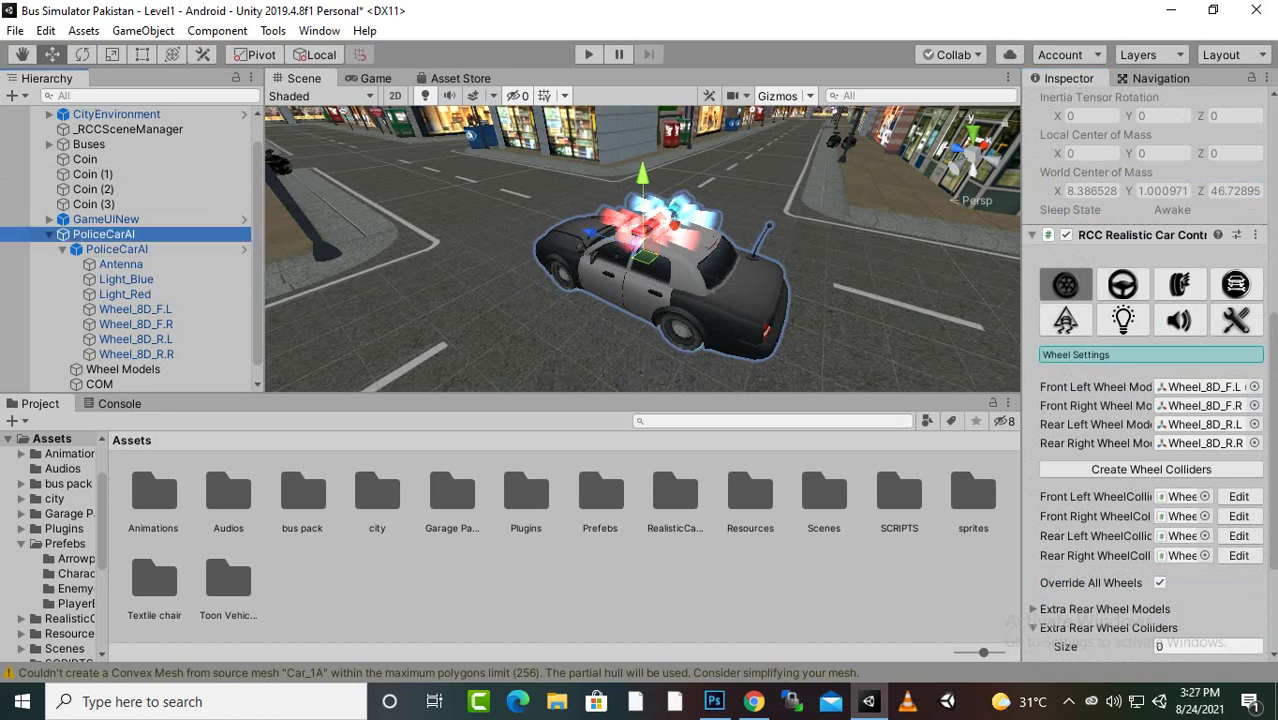
{"action": "scroll", "coordinate": [1150, 380], "scroll_direction": "up", "scroll_amount": 8}
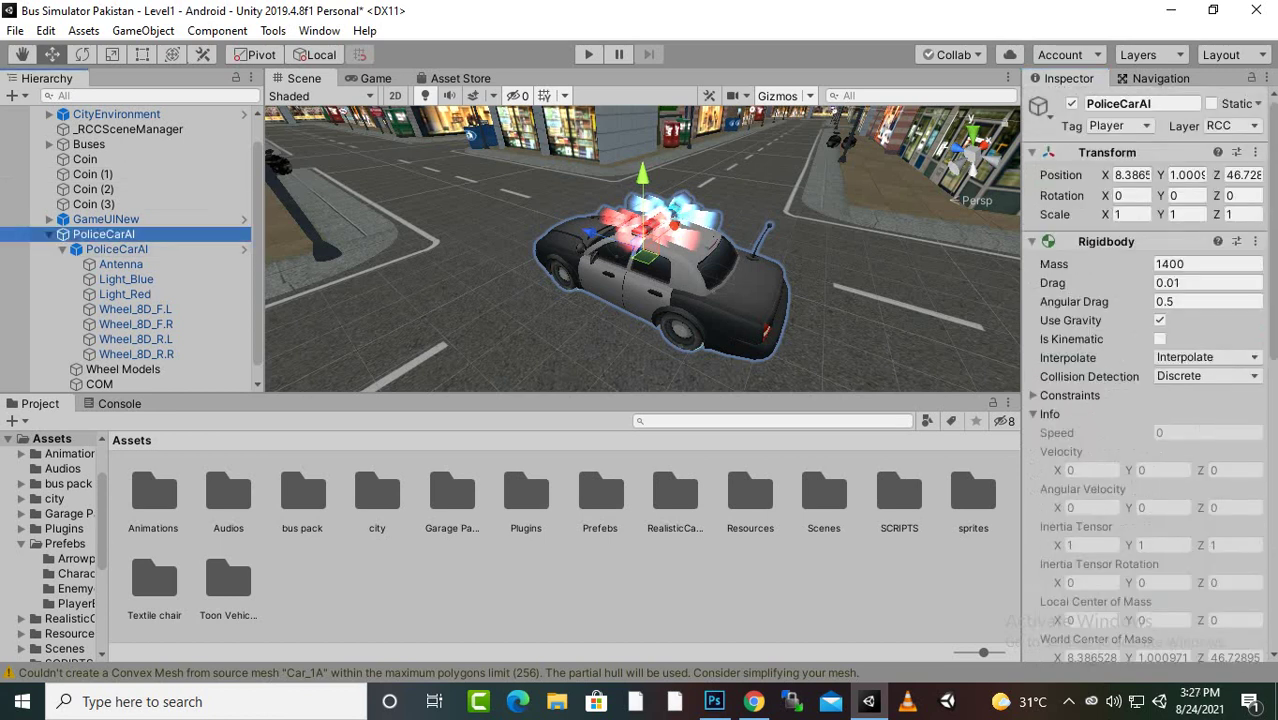
{"action": "scroll", "coordinate": [1150, 380], "scroll_direction": "down", "scroll_amount": 8}
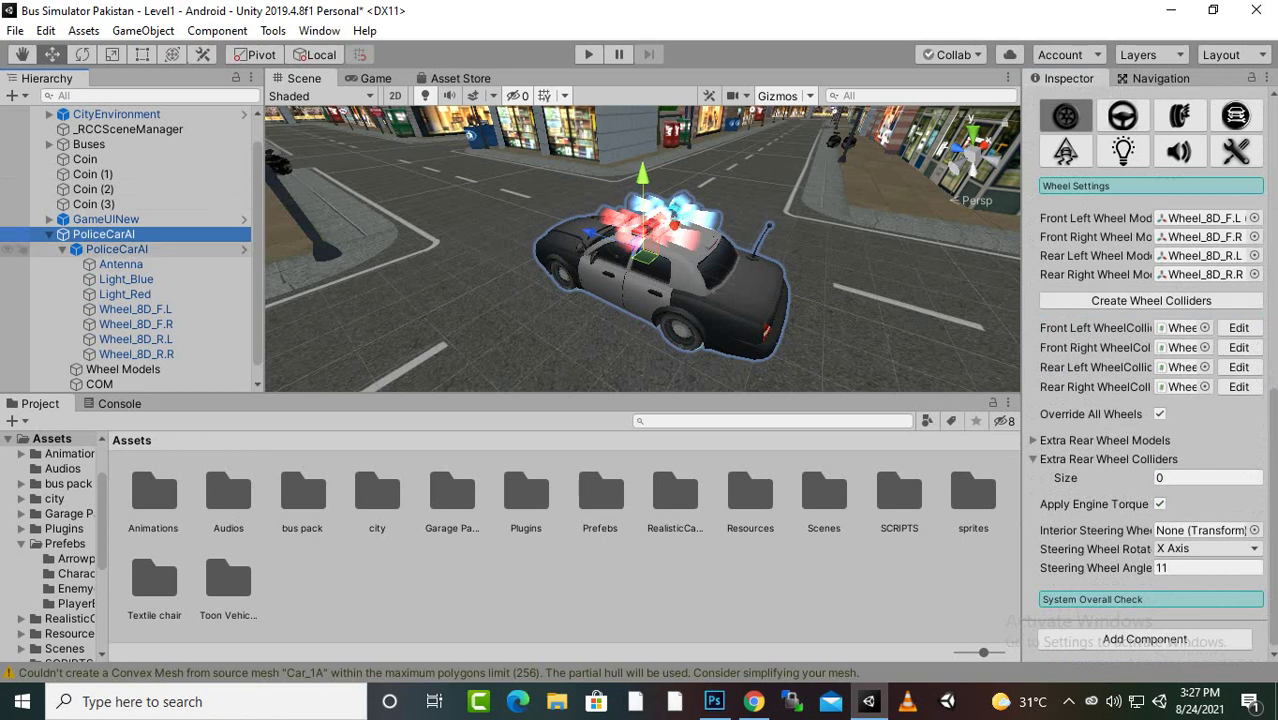
{"action": "left_click", "coordinate": [117, 249]}
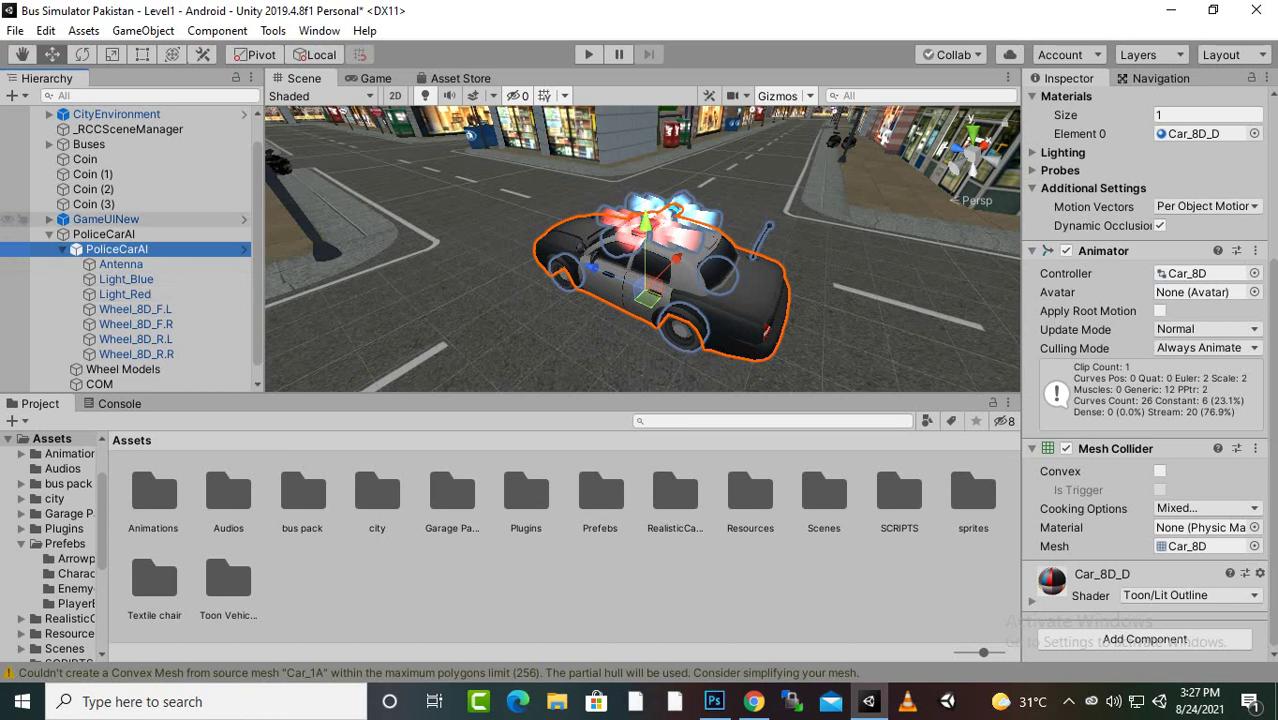
{"action": "left_click", "coordinate": [103, 234]}
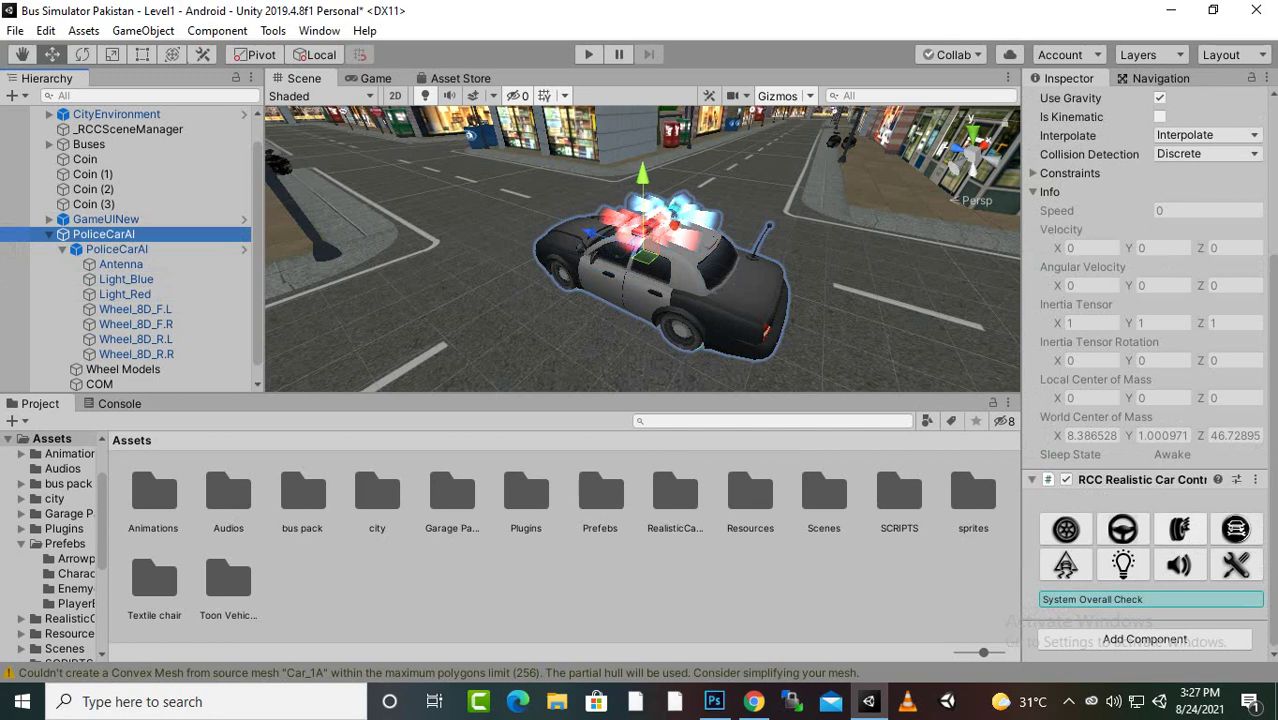
Review PoliceCarAI's steering, suspension, configuration and stability settings in the Realistic Car Controller
{"action": "left_click", "coordinate": [1122, 529]}
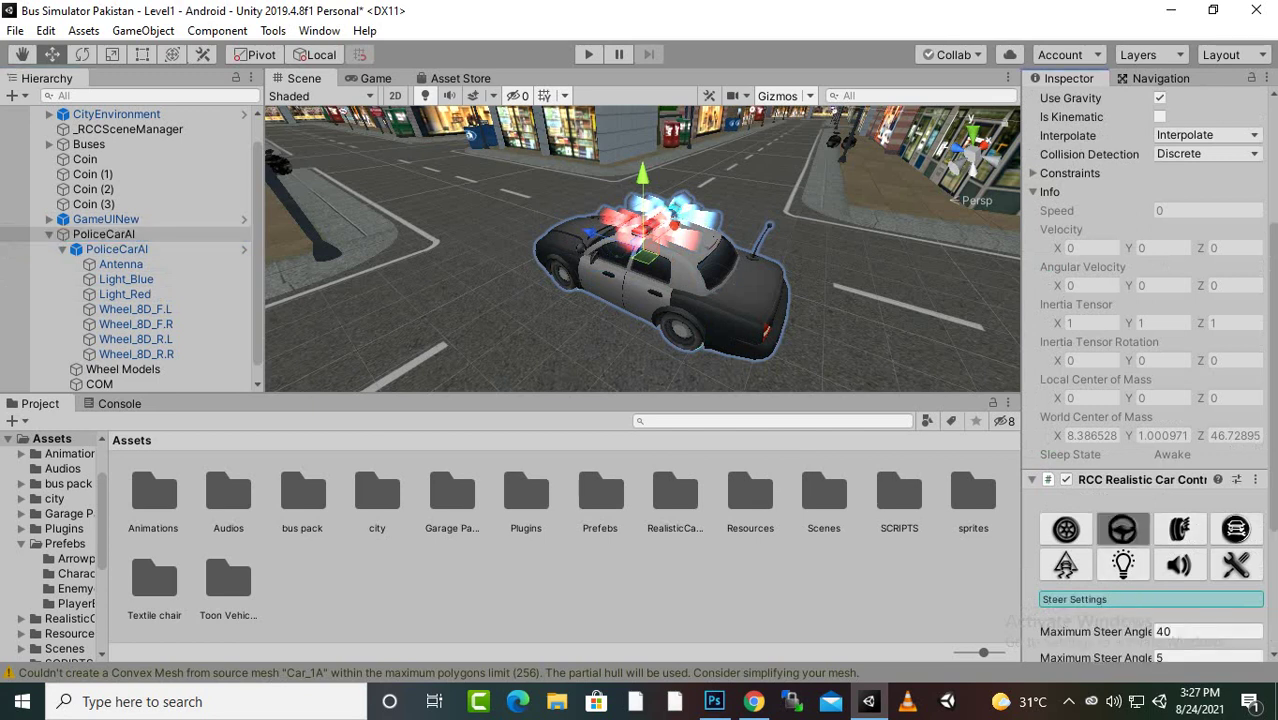
{"action": "scroll", "coordinate": [1150, 450], "scroll_direction": "down", "scroll_amount": 4}
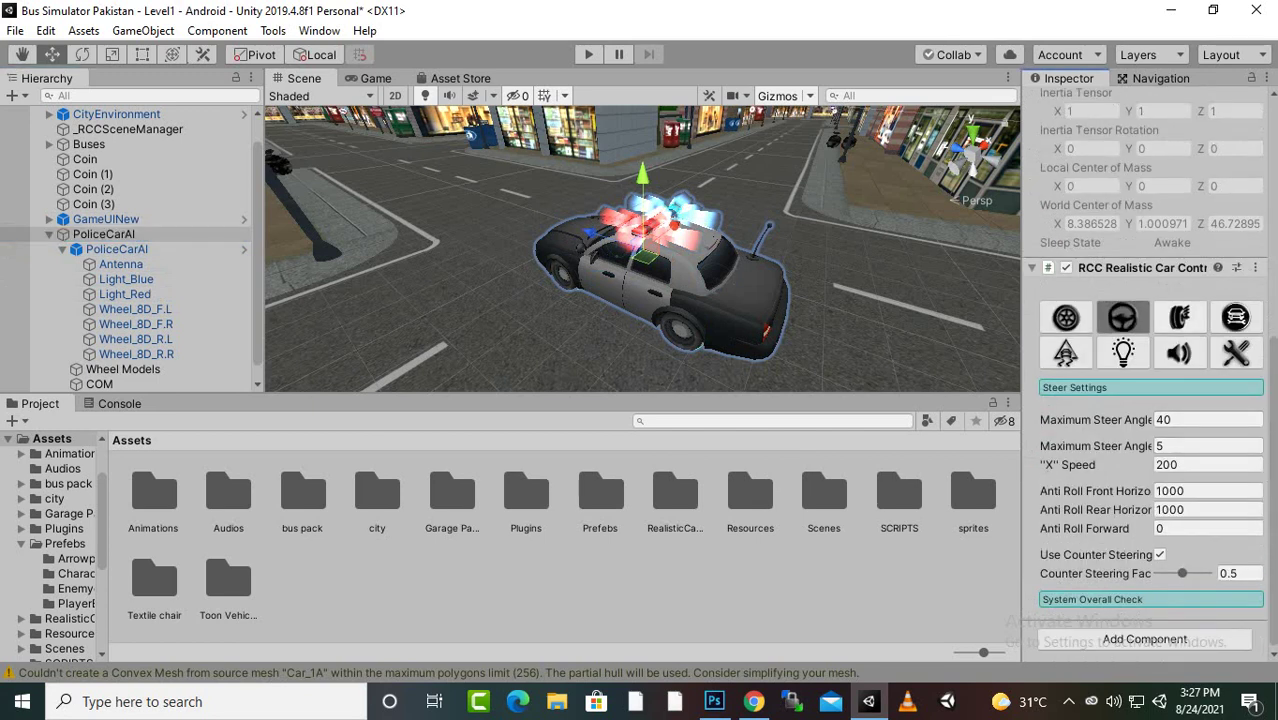
{"action": "left_click", "coordinate": [1179, 317]}
{"action": "left_click", "coordinate": [1236, 470]}
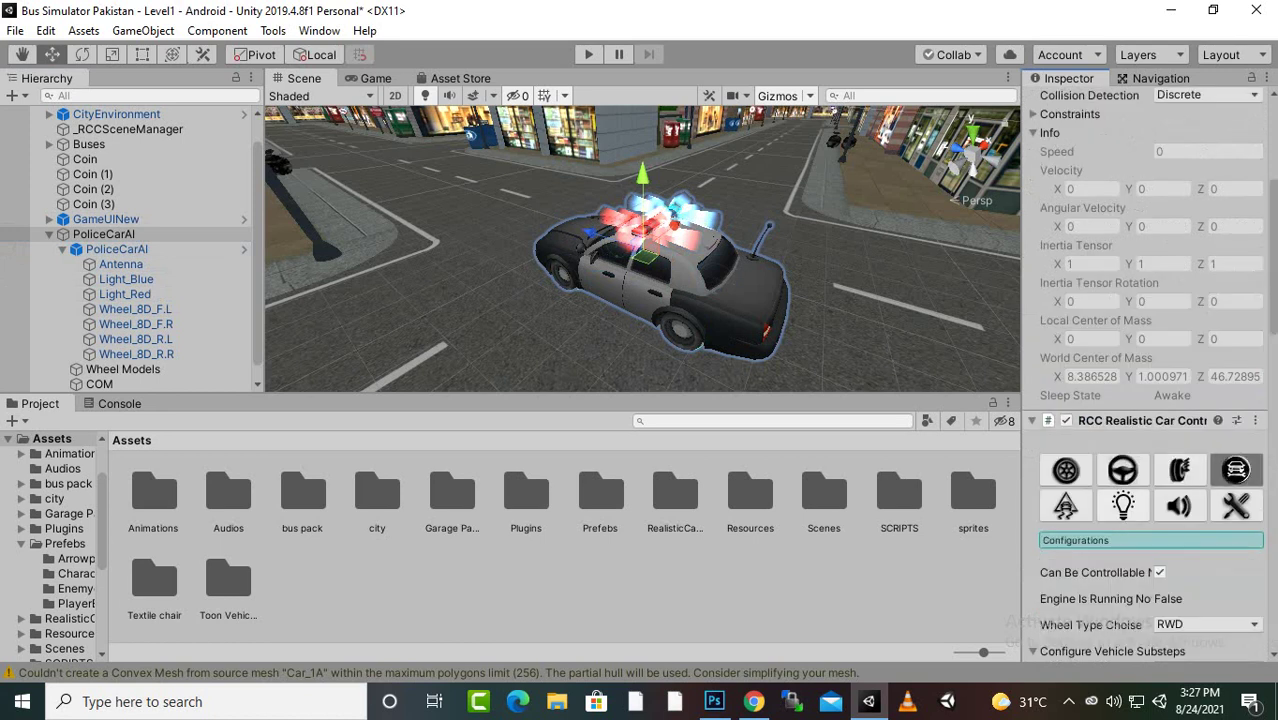
{"action": "left_click", "coordinate": [1066, 505]}
{"action": "scroll", "coordinate": [1150, 400], "scroll_direction": "down", "scroll_amount": 5}
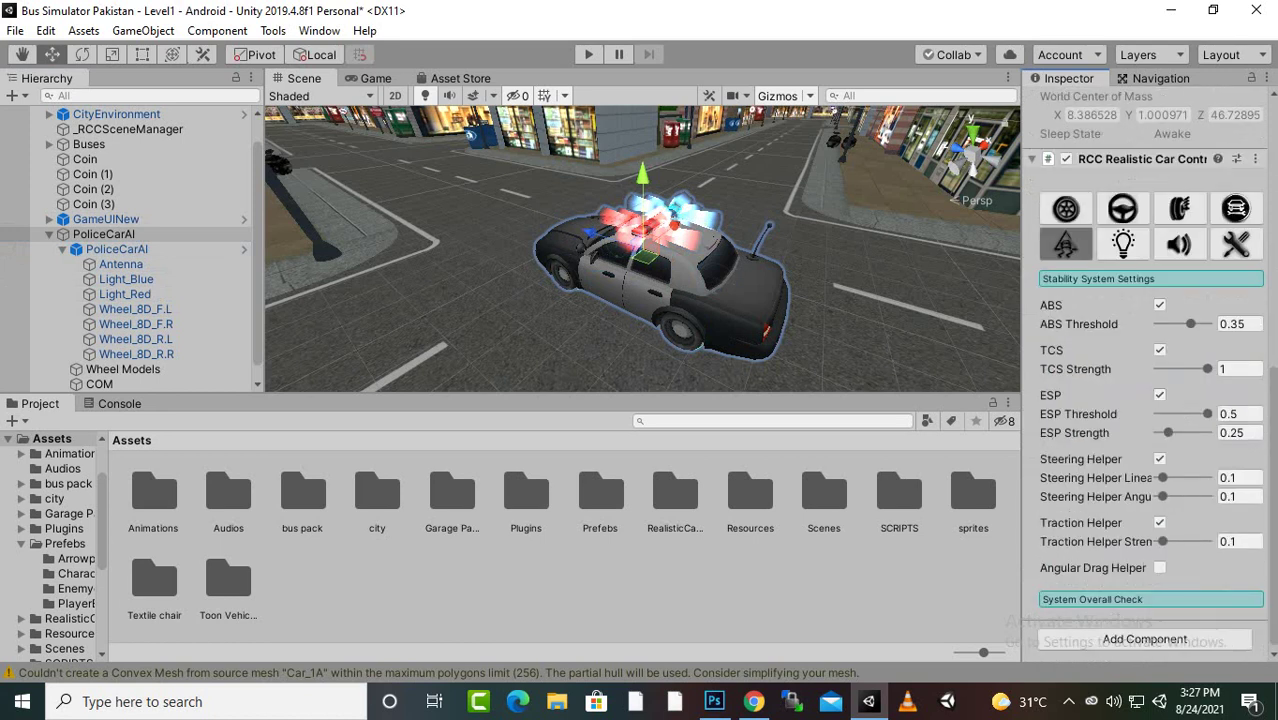
Add a head light to PoliceCarAI at the car's right front lamp and duplicate it onto the left front lamp
{"action": "left_click", "coordinate": [1122, 244]}
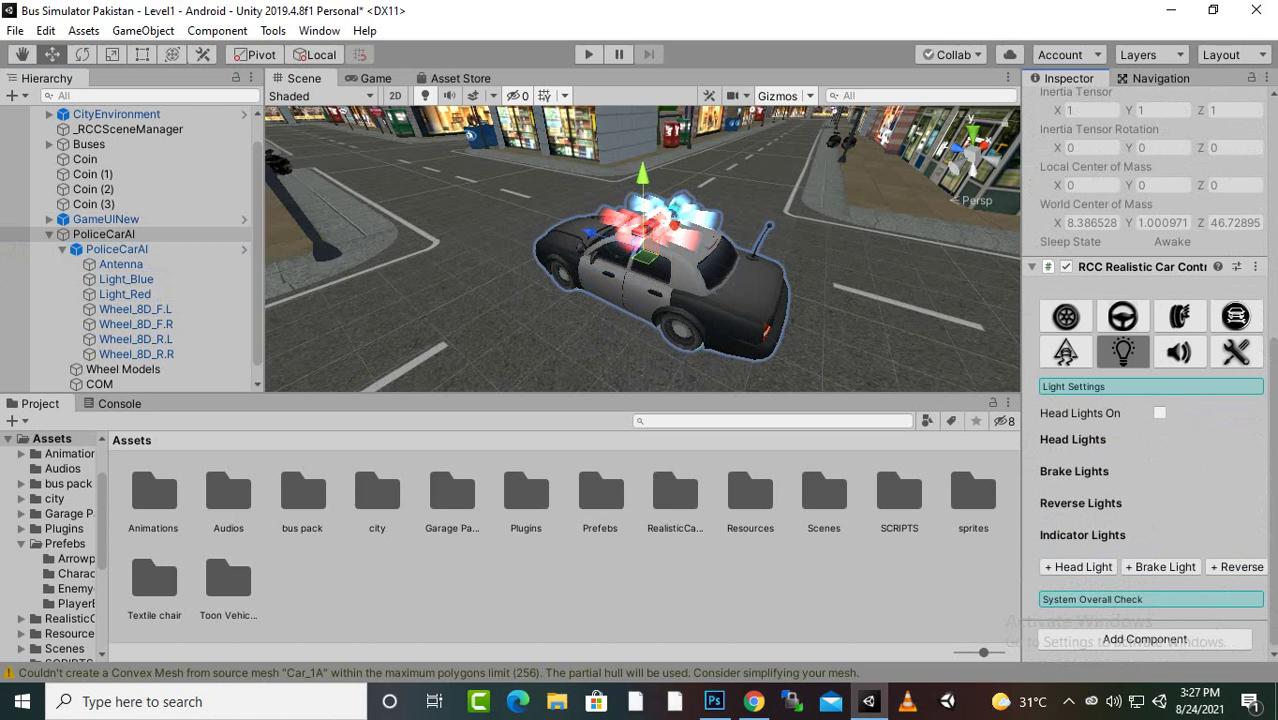
{"action": "left_click", "coordinate": [1077, 566]}
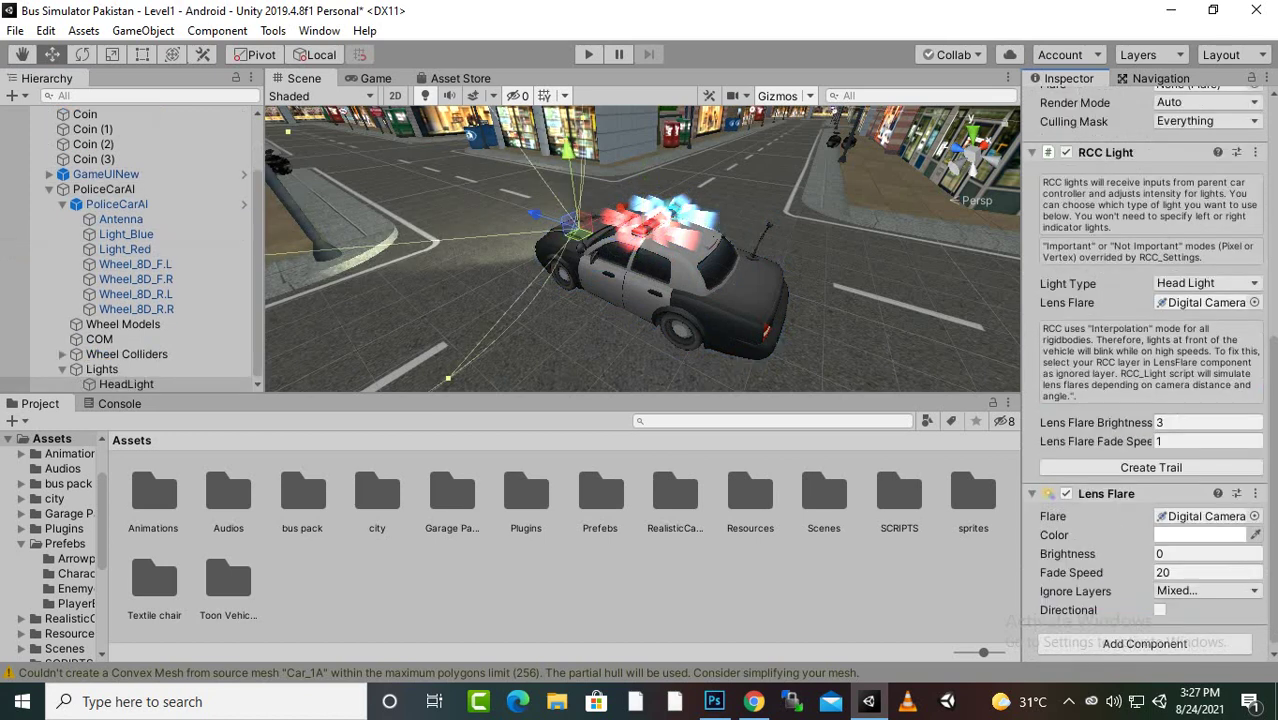
{"action": "left_click_drag", "start_coordinate": [480, 280], "coordinate": [930, 195], "text": "alt"}
{"action": "left_click_drag", "start_coordinate": [496, 310], "coordinate": [440, 333]}
{"action": "left_click_drag", "start_coordinate": [530, 296], "coordinate": [765, 268]}
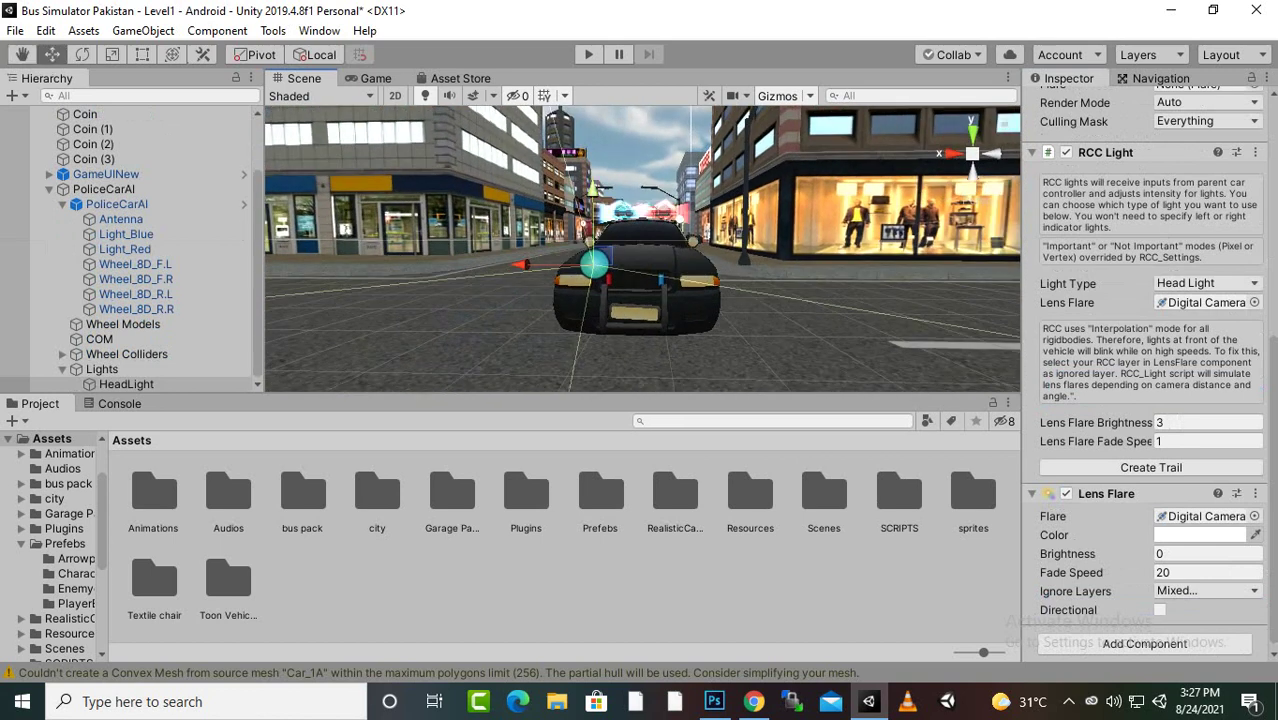
{"action": "left_click_drag", "start_coordinate": [593, 189], "coordinate": [593, 204]}
{"action": "left_click_drag", "start_coordinate": [593, 259], "coordinate": [280, 350]}
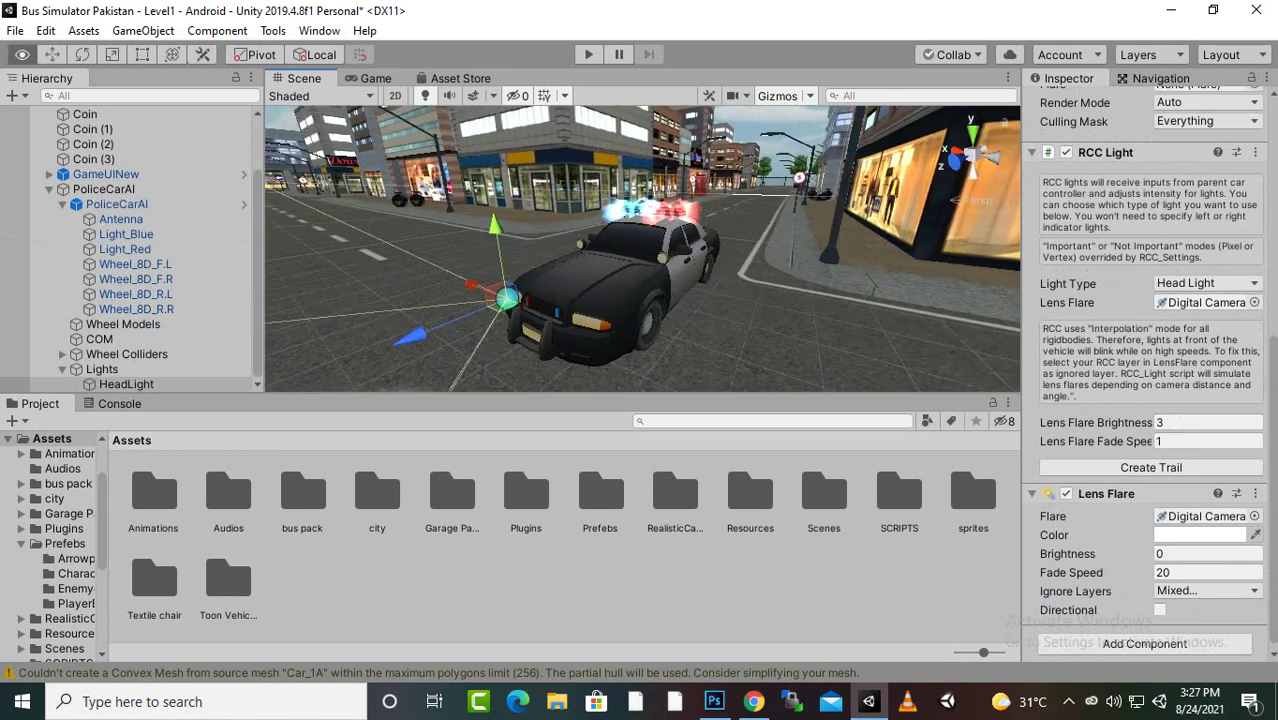
{"action": "left_click_drag", "start_coordinate": [413, 335], "coordinate": [419, 332]}
{"action": "key", "text": "ctrl+d"}
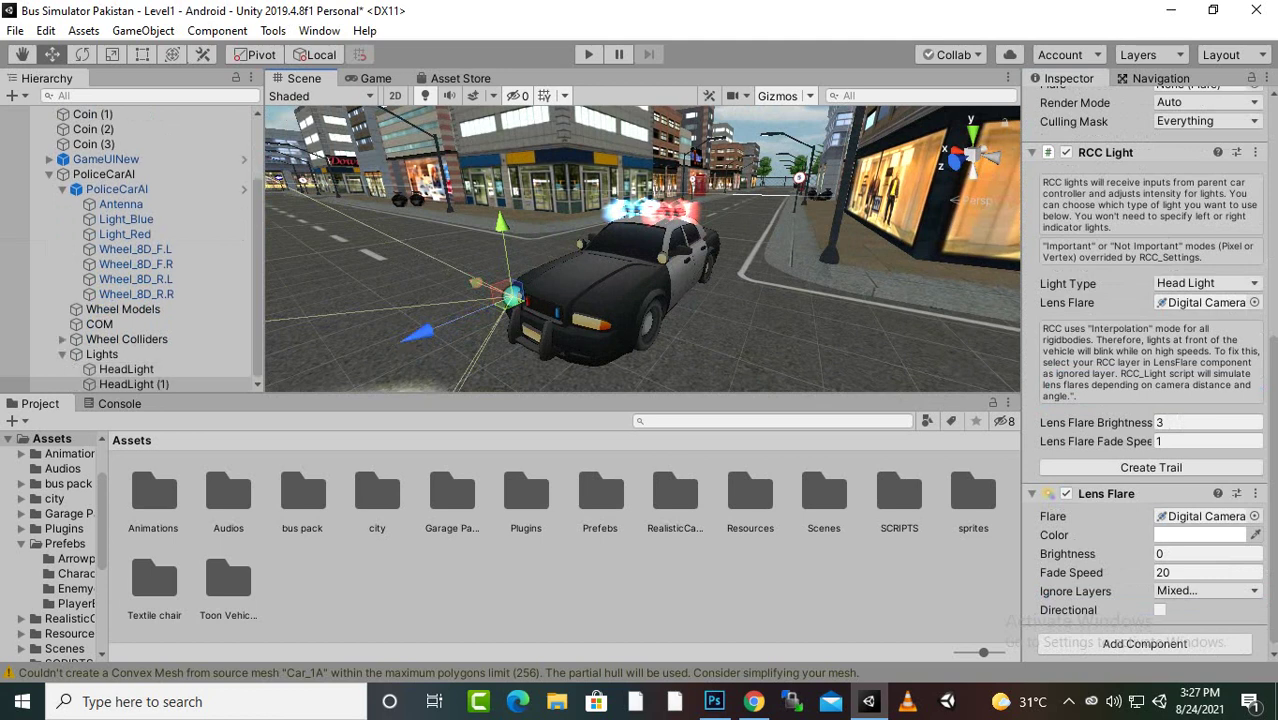
{"action": "left_click_drag", "start_coordinate": [476, 284], "coordinate": [540, 307]}
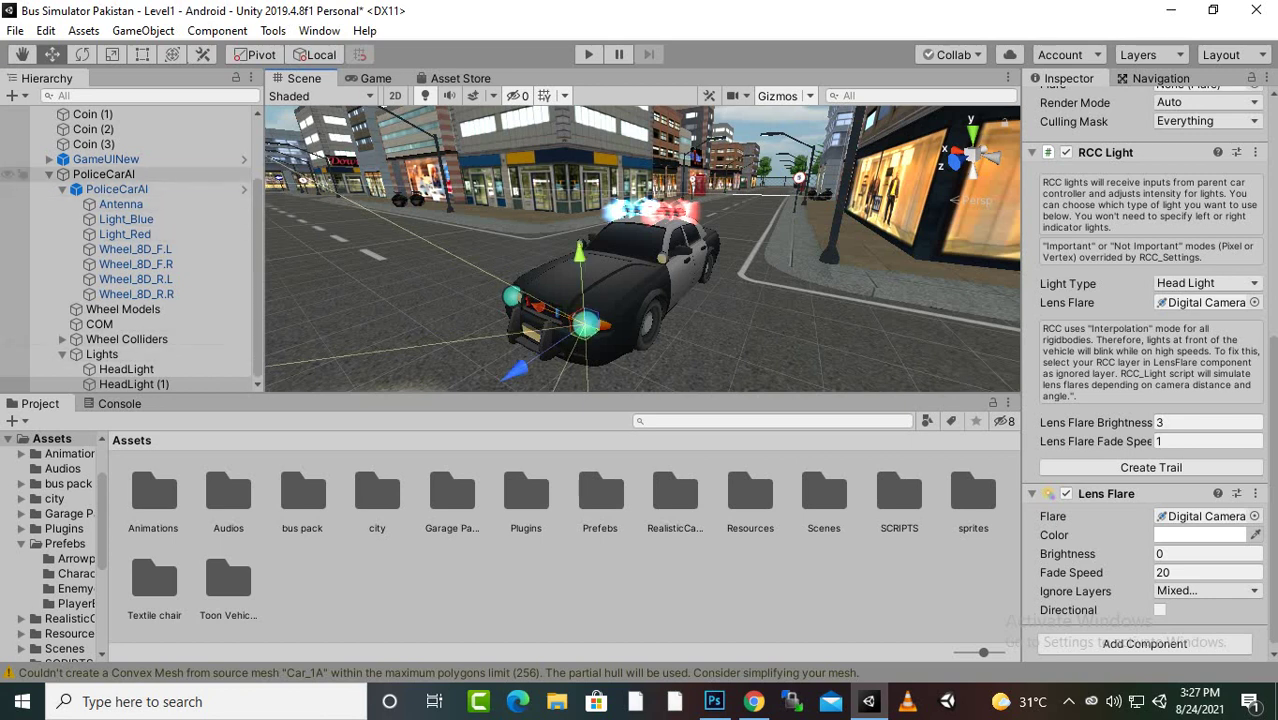
Add a brake light to PoliceCarAI and position it over the car's left rear lamp
{"action": "left_click", "coordinate": [103, 174]}
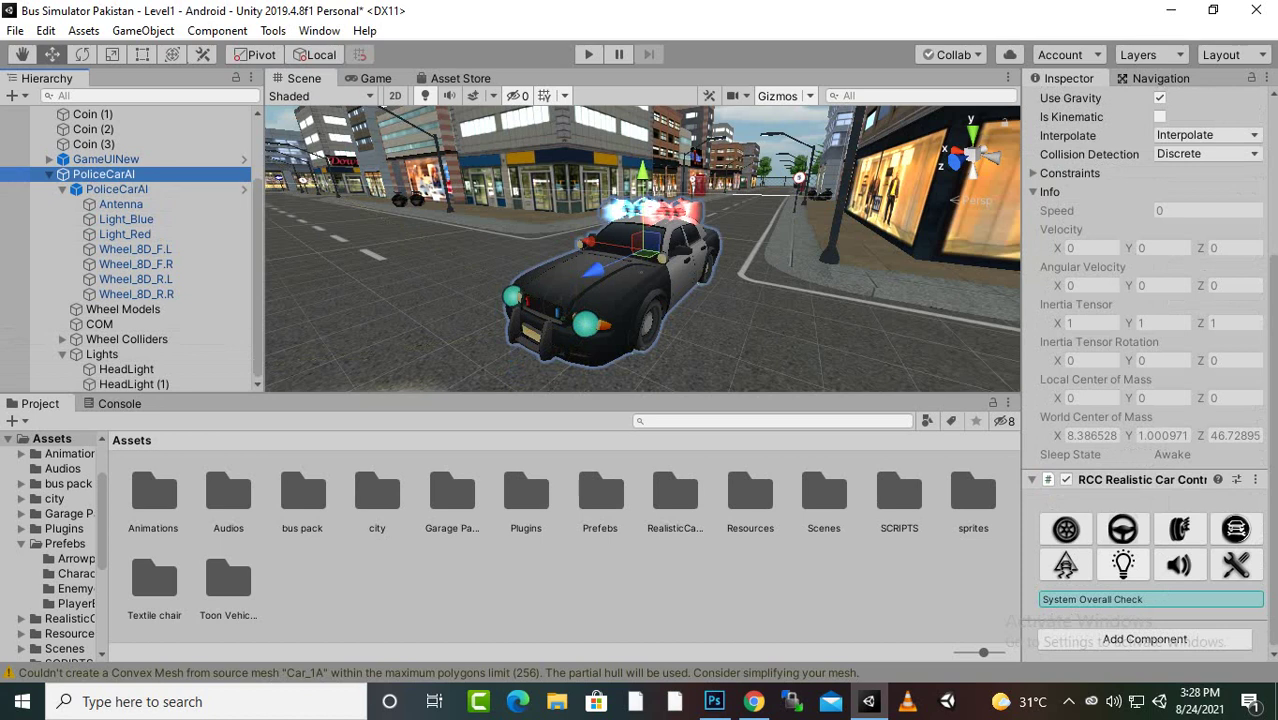
{"action": "left_click", "coordinate": [1122, 565]}
{"action": "scroll", "coordinate": [1122, 565], "scroll_direction": "down", "scroll_amount": 5}
{"action": "left_click", "coordinate": [1160, 566]}
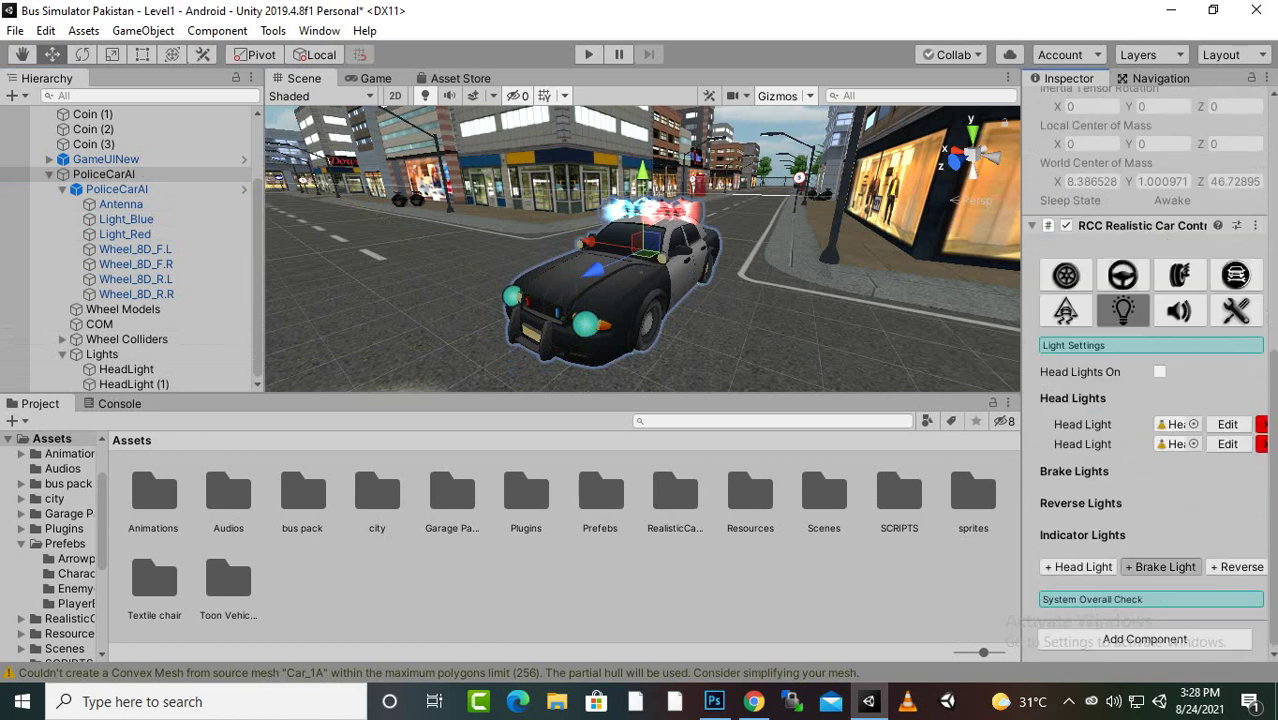
{"action": "left_click_drag", "start_coordinate": [850, 250], "coordinate": [450, 236], "text": "alt"}
{"action": "left_click_drag", "start_coordinate": [826, 257], "coordinate": [880, 261]}
{"action": "left_click_drag", "start_coordinate": [880, 261], "coordinate": [350, 257], "text": "alt"}
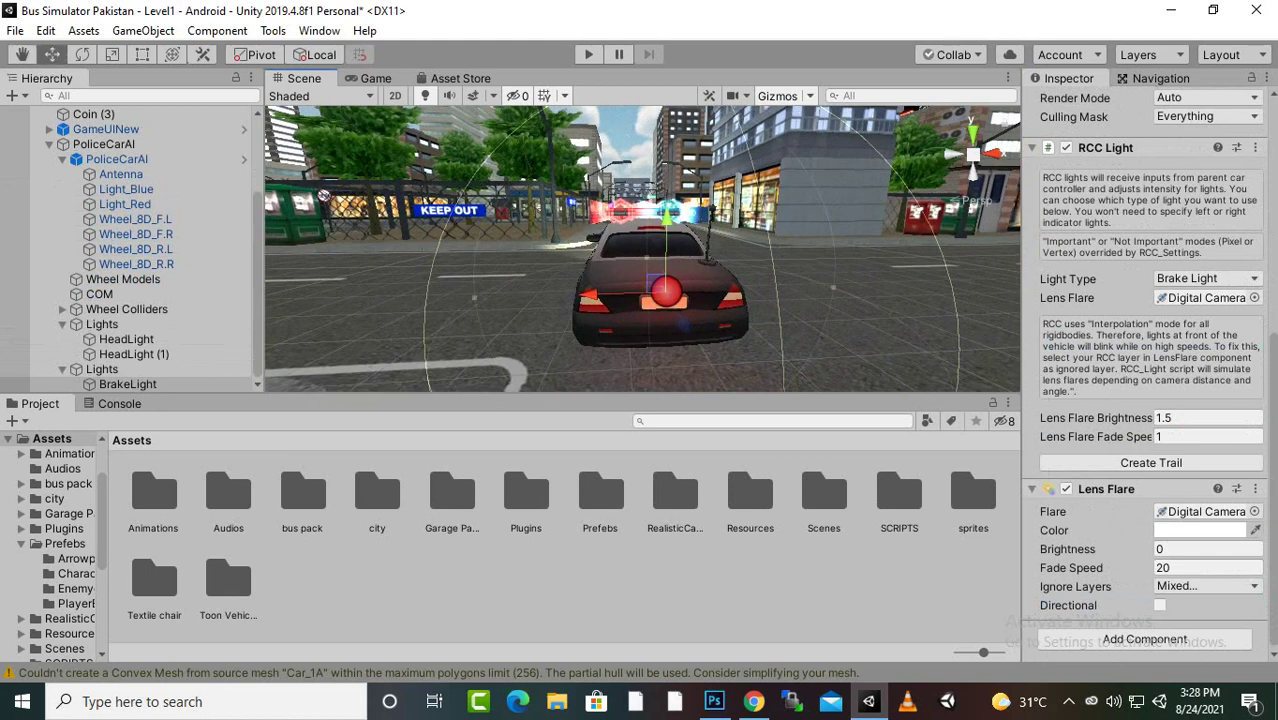
{"action": "left_click_drag", "start_coordinate": [592, 295], "coordinate": [520, 296]}
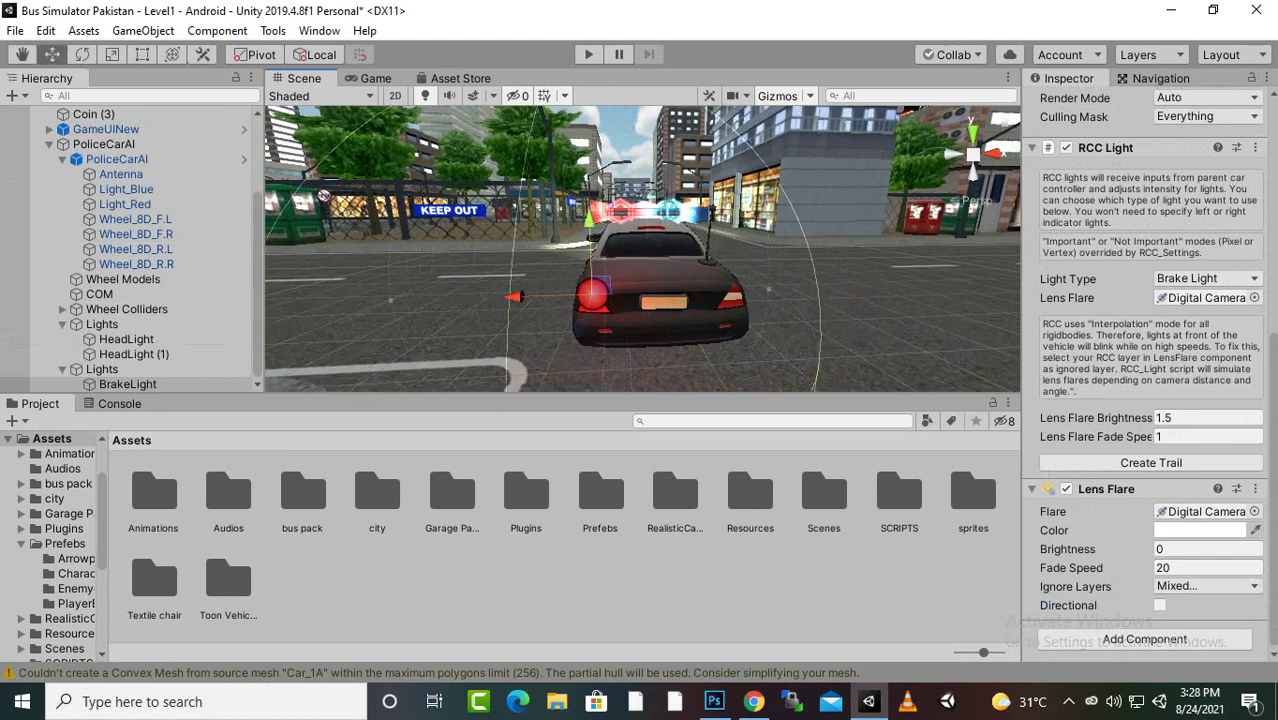
{"action": "left_click_drag", "start_coordinate": [589, 221], "coordinate": [590, 229]}
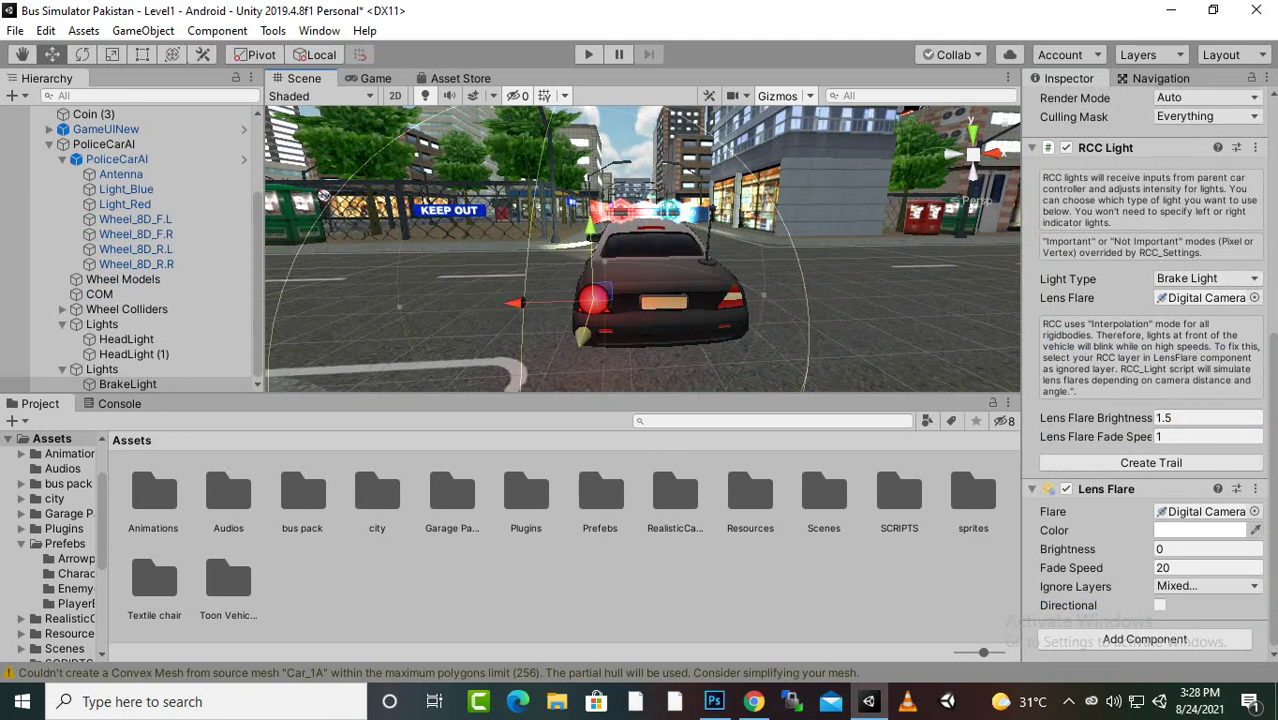
Duplicate the brake light onto the car's right rear lamp and save the scene
{"action": "key", "text": "ctrl+d"}
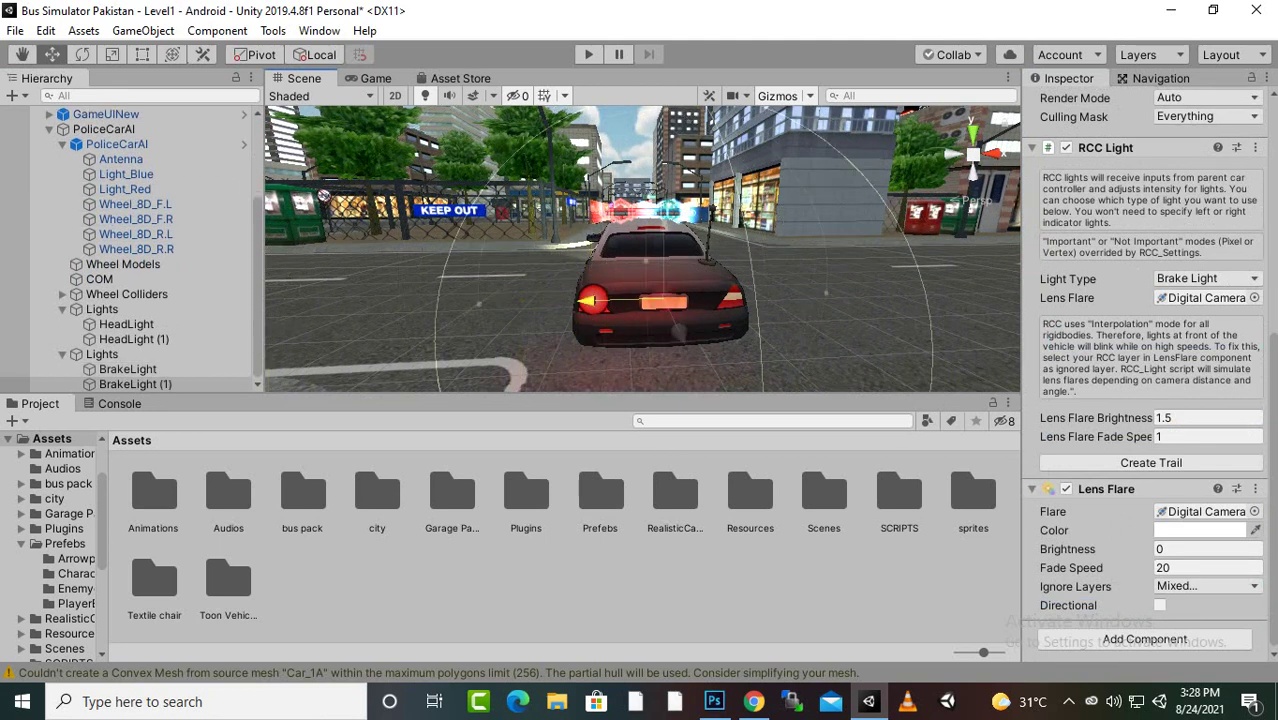
{"action": "left_click_drag", "start_coordinate": [662, 298], "coordinate": [665, 298]}
{"action": "scroll", "coordinate": [642, 249], "scroll_direction": "down", "scroll_amount": 3}
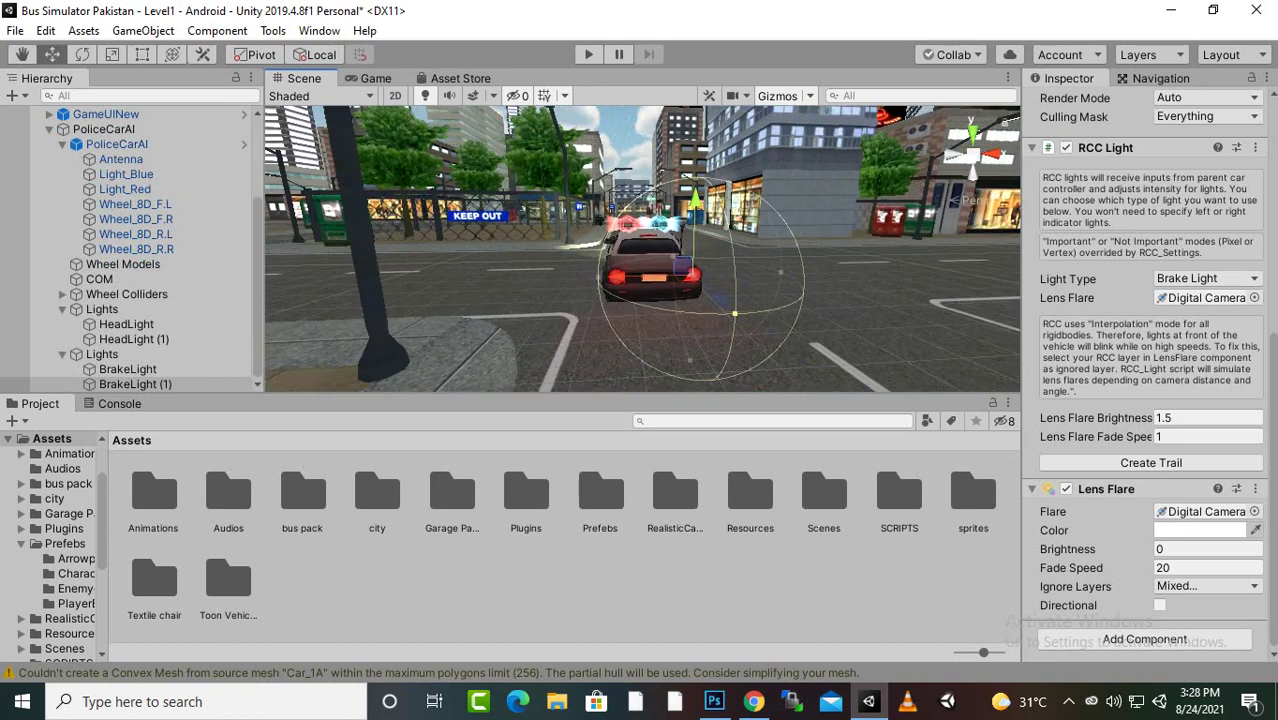
{"action": "key", "text": "ctrl+s"}
Set the Audio Type in PoliceCarAI's Realistic Car Controller sound settings to Two Source
{"action": "left_click", "coordinate": [103, 129]}
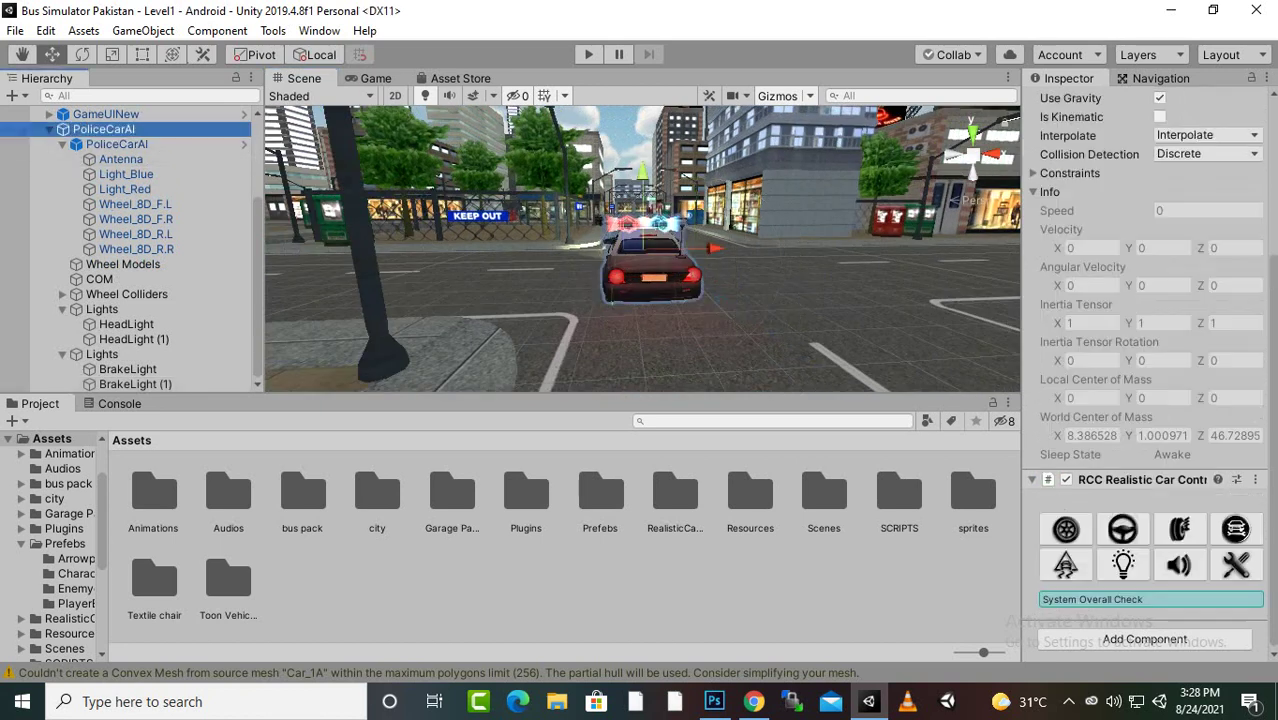
{"action": "left_click", "coordinate": [1178, 565]}
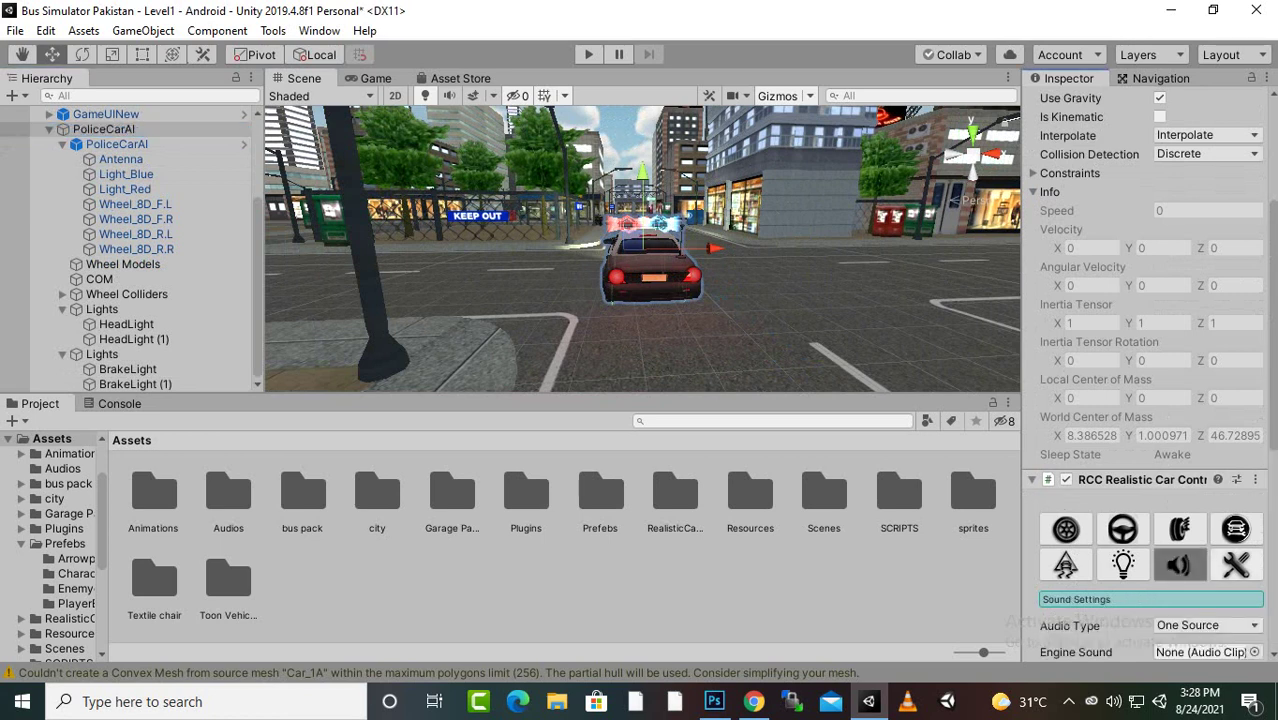
{"action": "scroll", "coordinate": [1150, 500], "scroll_direction": "down", "scroll_amount": 3}
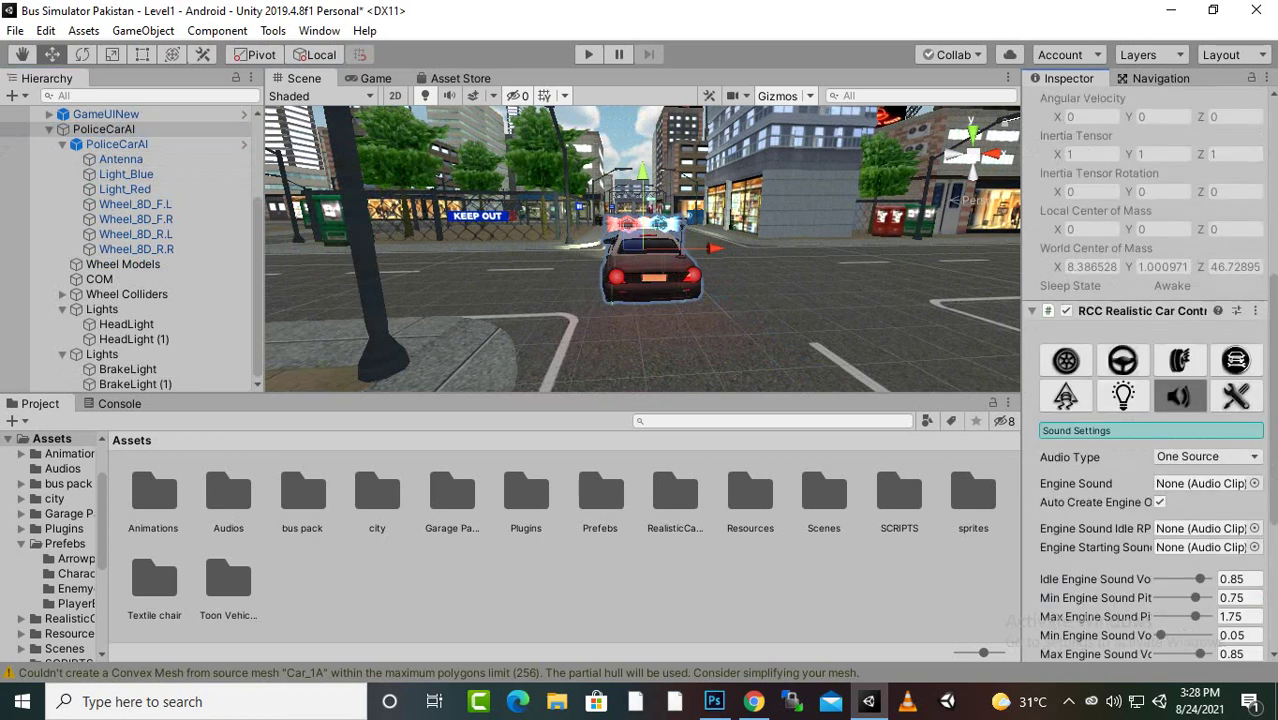
{"action": "scroll", "coordinate": [1150, 400], "scroll_direction": "down", "scroll_amount": 3}
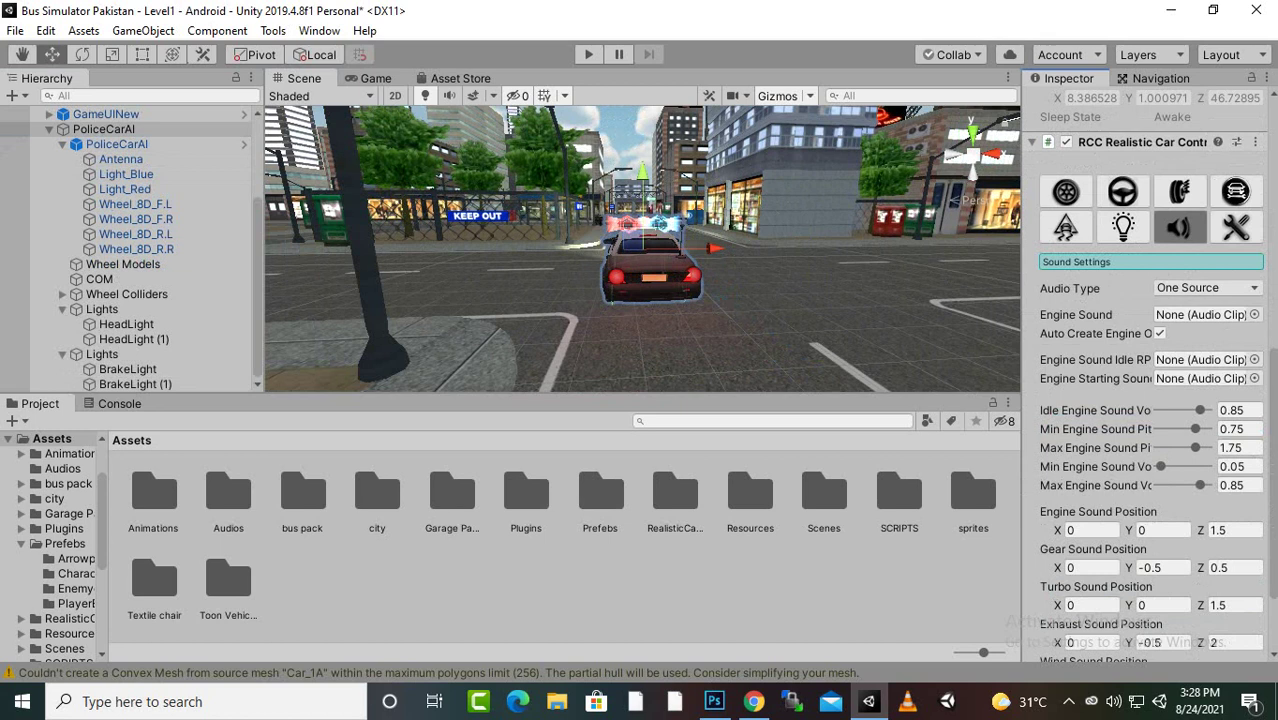
{"action": "left_click", "coordinate": [1206, 287]}
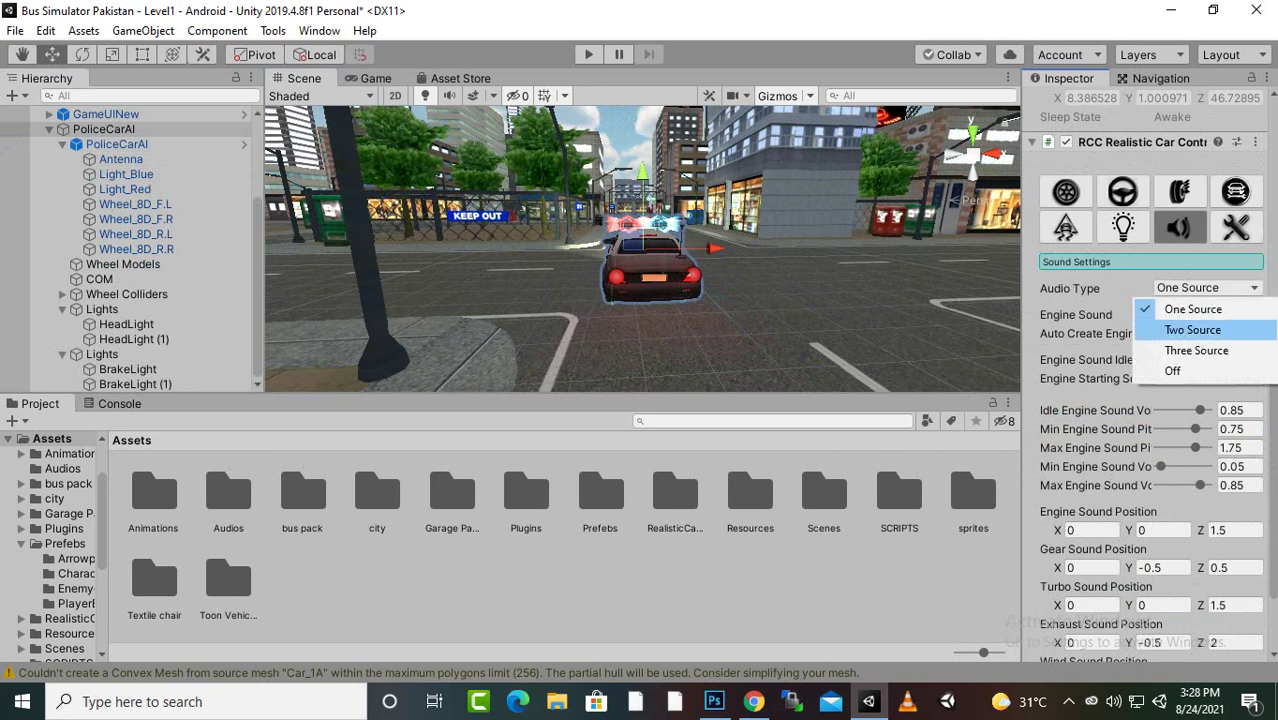
{"action": "left_click", "coordinate": [1192, 330]}
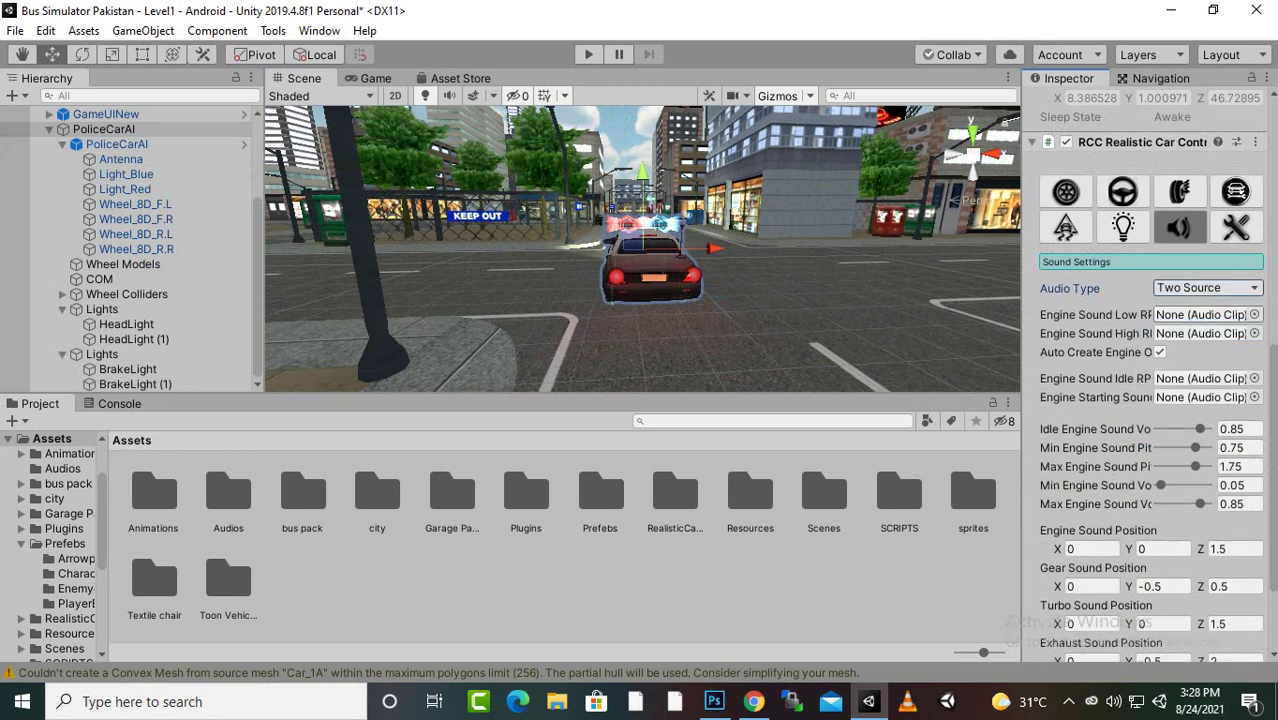
Assign the E36_Low clip as PoliceCarAI's low-RPM engine sound and E36_High as its high-RPM engine sound
{"action": "left_click", "coordinate": [1254, 314]}
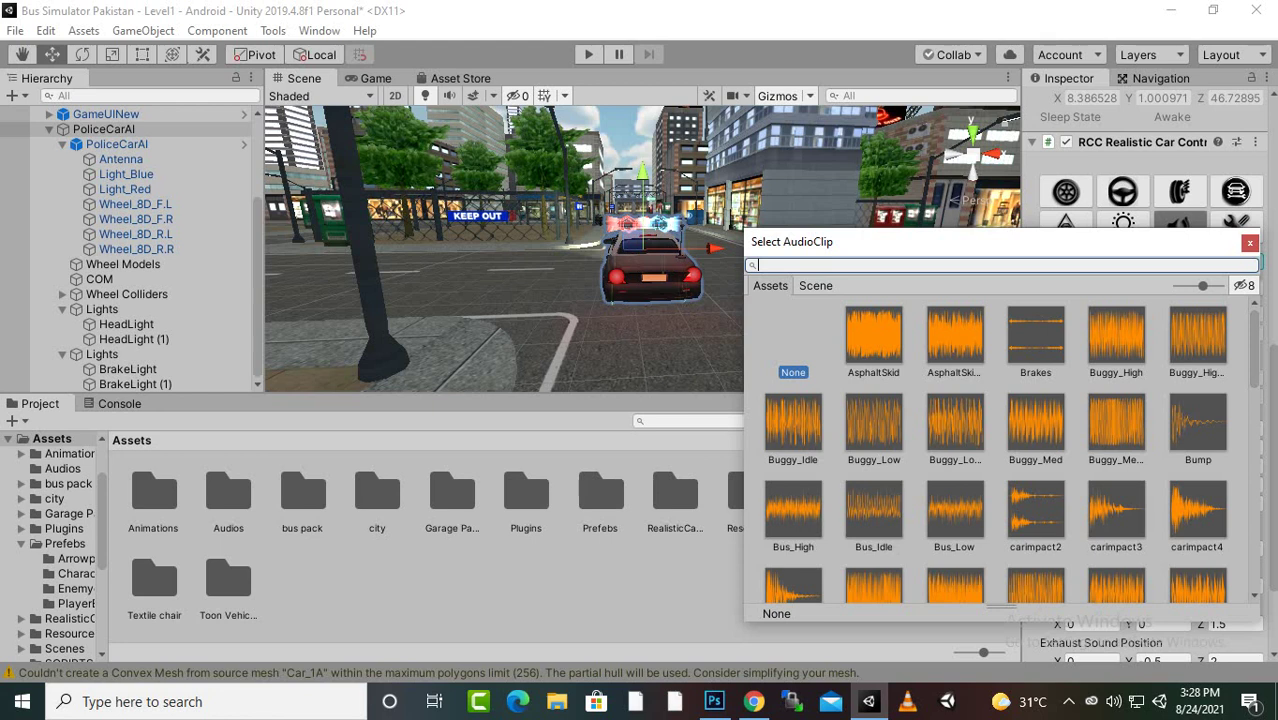
{"action": "type", "text": "low"}
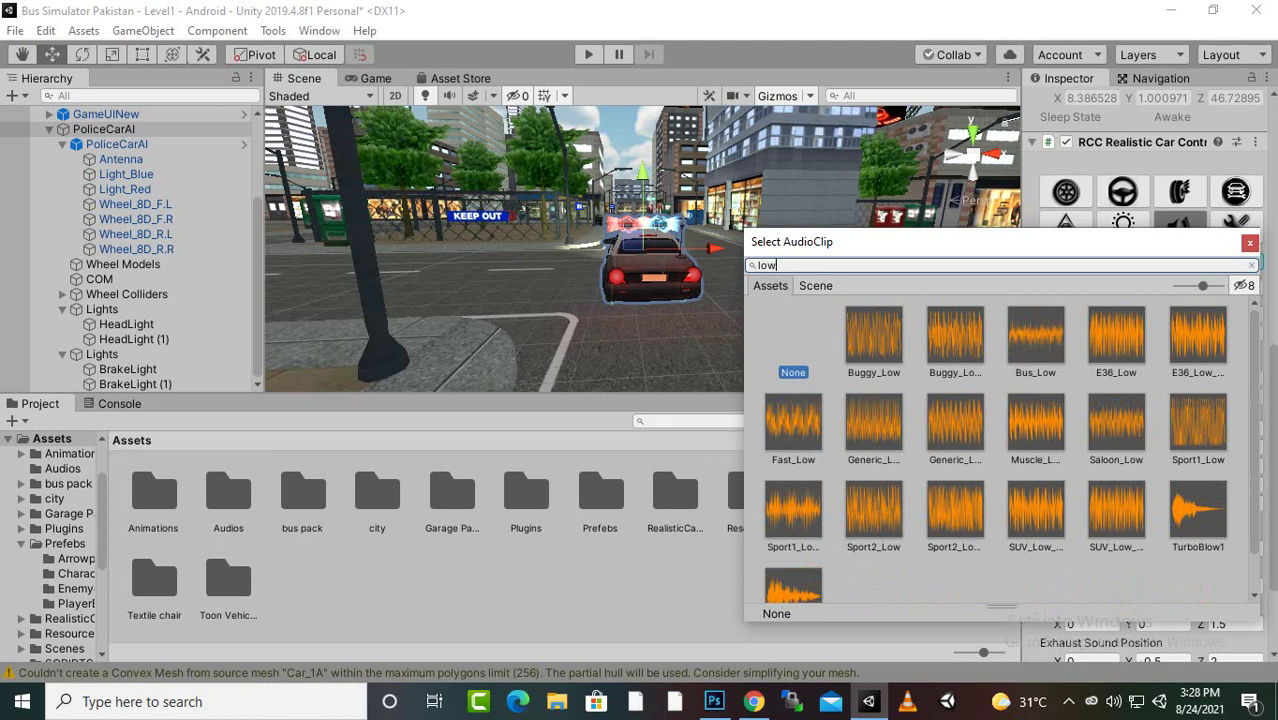
{"action": "left_click", "coordinate": [1116, 336]}
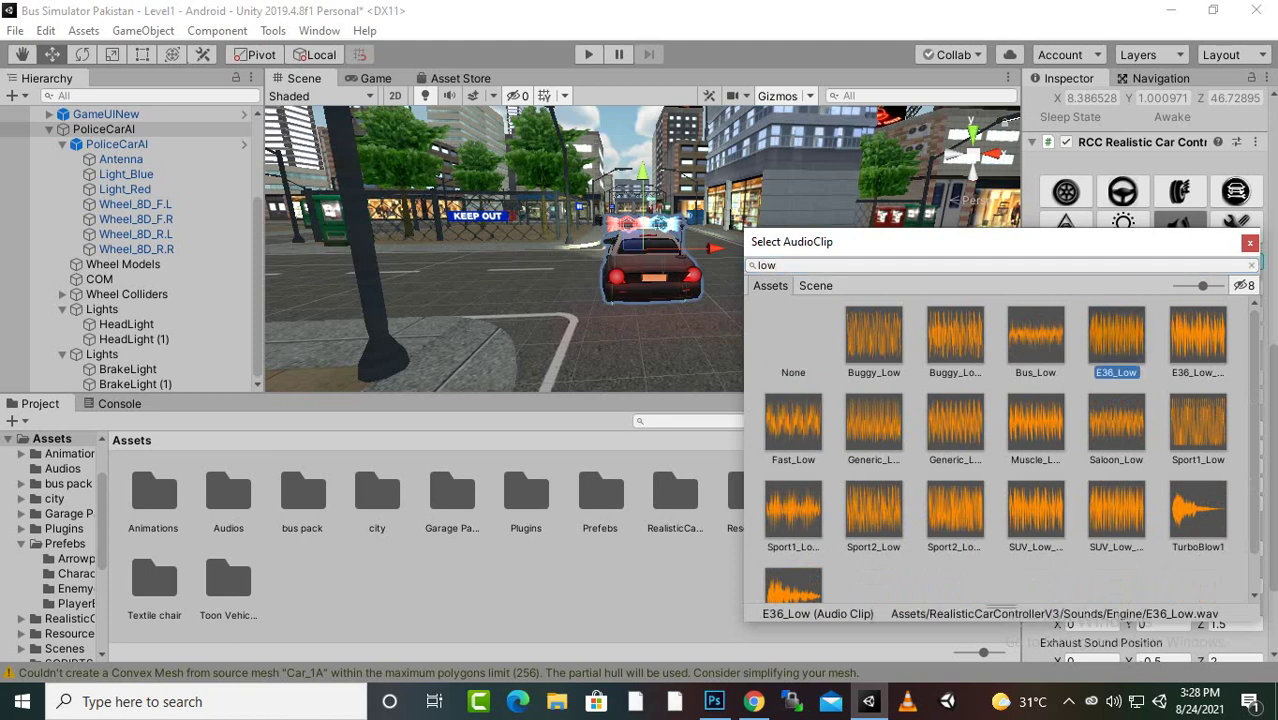
{"action": "double_click", "coordinate": [1116, 336]}
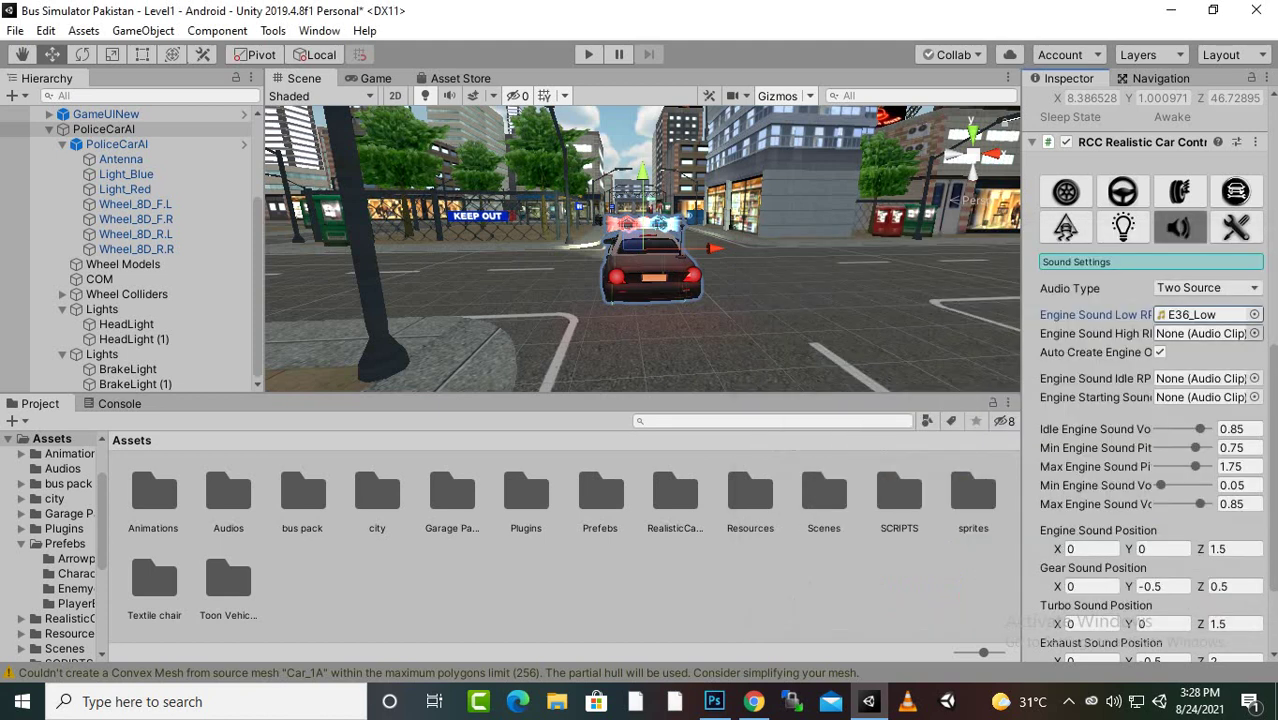
{"action": "left_click", "coordinate": [1253, 332]}
{"action": "type", "text": "e"}
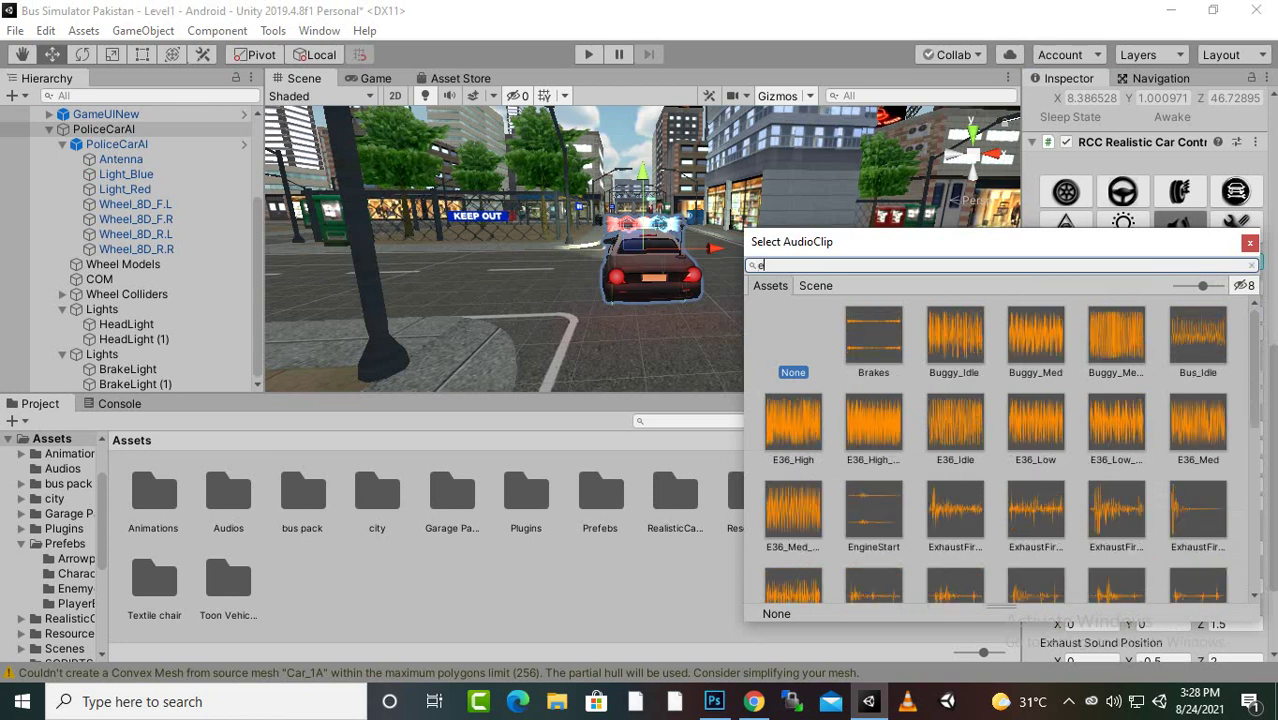
{"action": "type", "text": "36"}
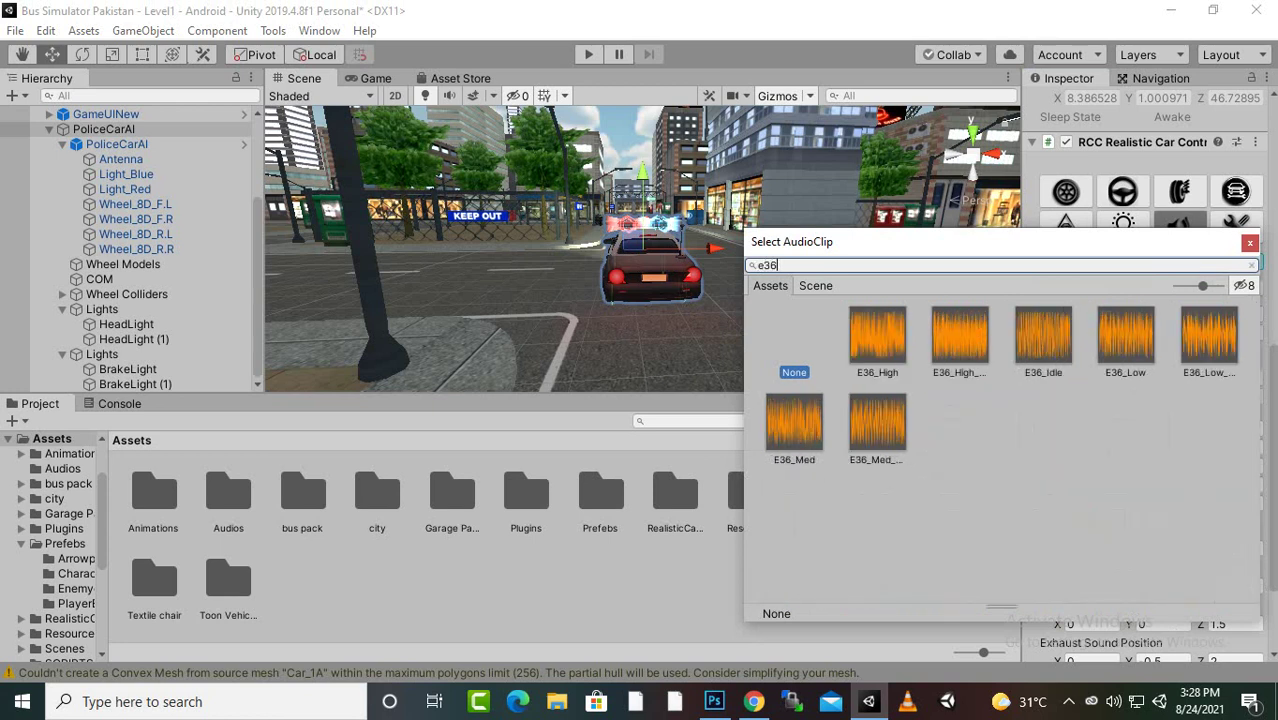
{"action": "double_click", "coordinate": [877, 335]}
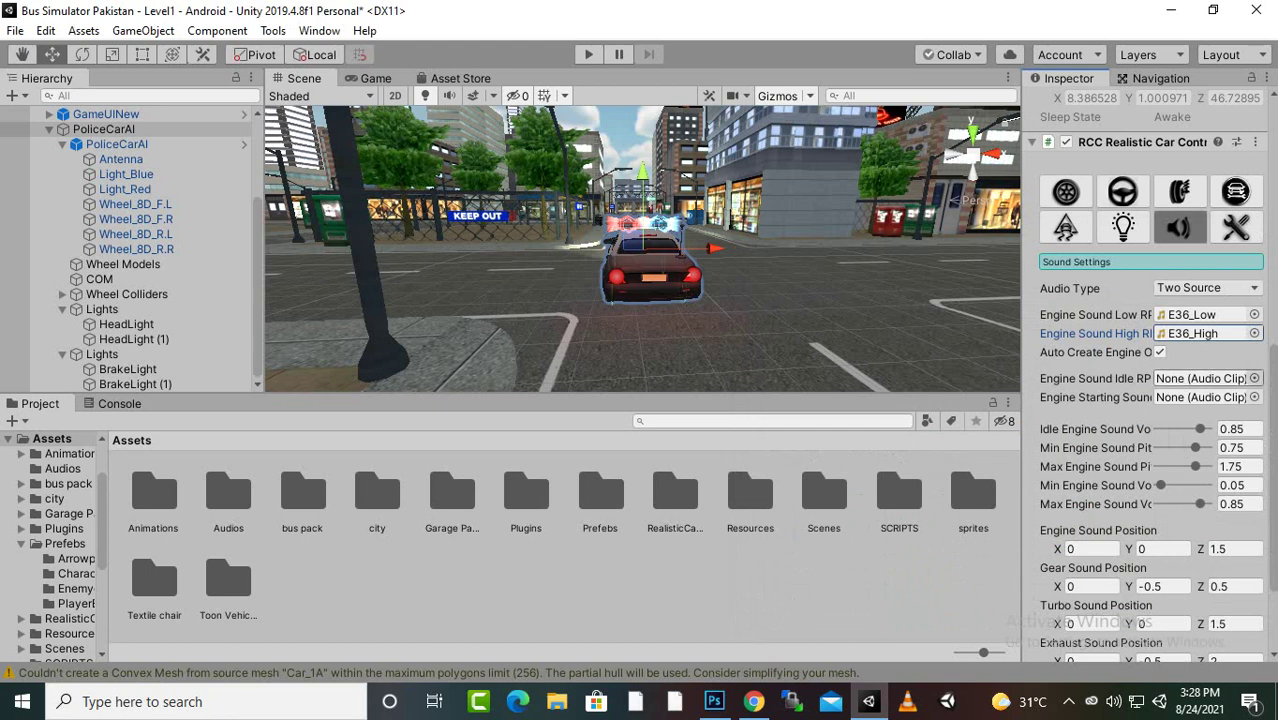
Assign the E36_Idle clip as the idle engine sound and EngineStart as the engine starting sound
{"action": "left_click", "coordinate": [1254, 378]}
{"action": "type", "text": "idle"}
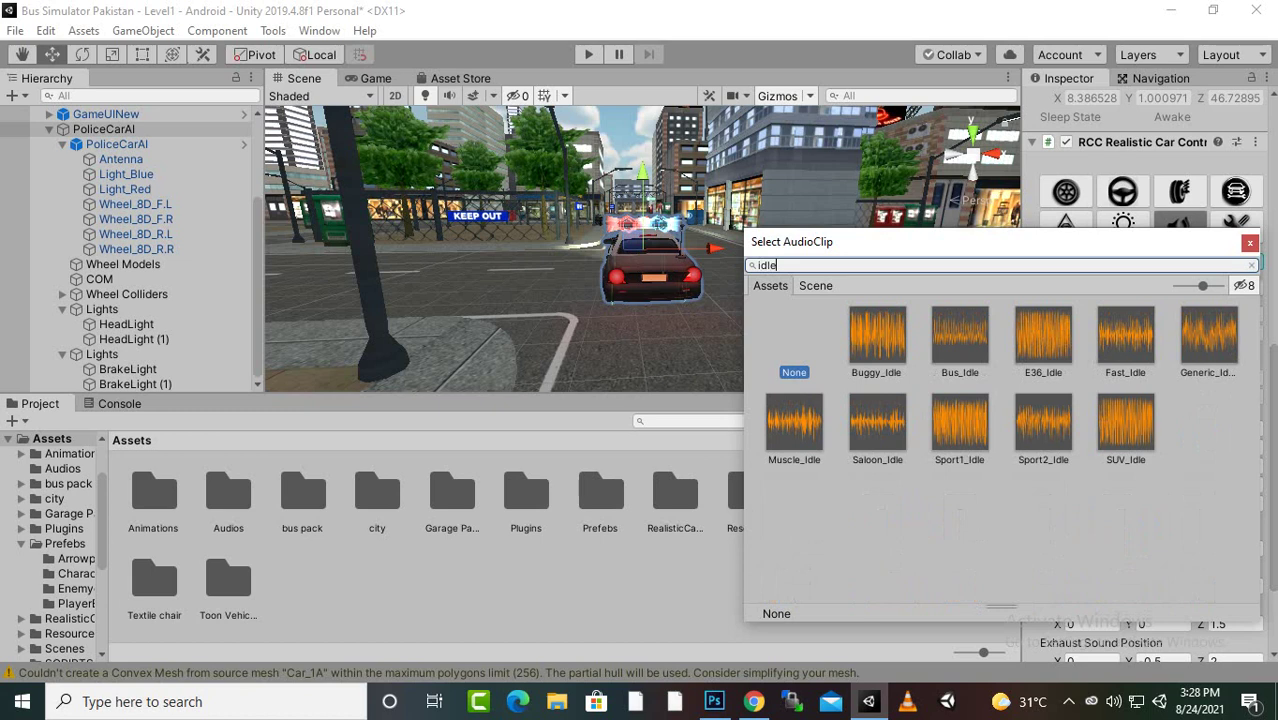
{"action": "double_click", "coordinate": [1043, 335]}
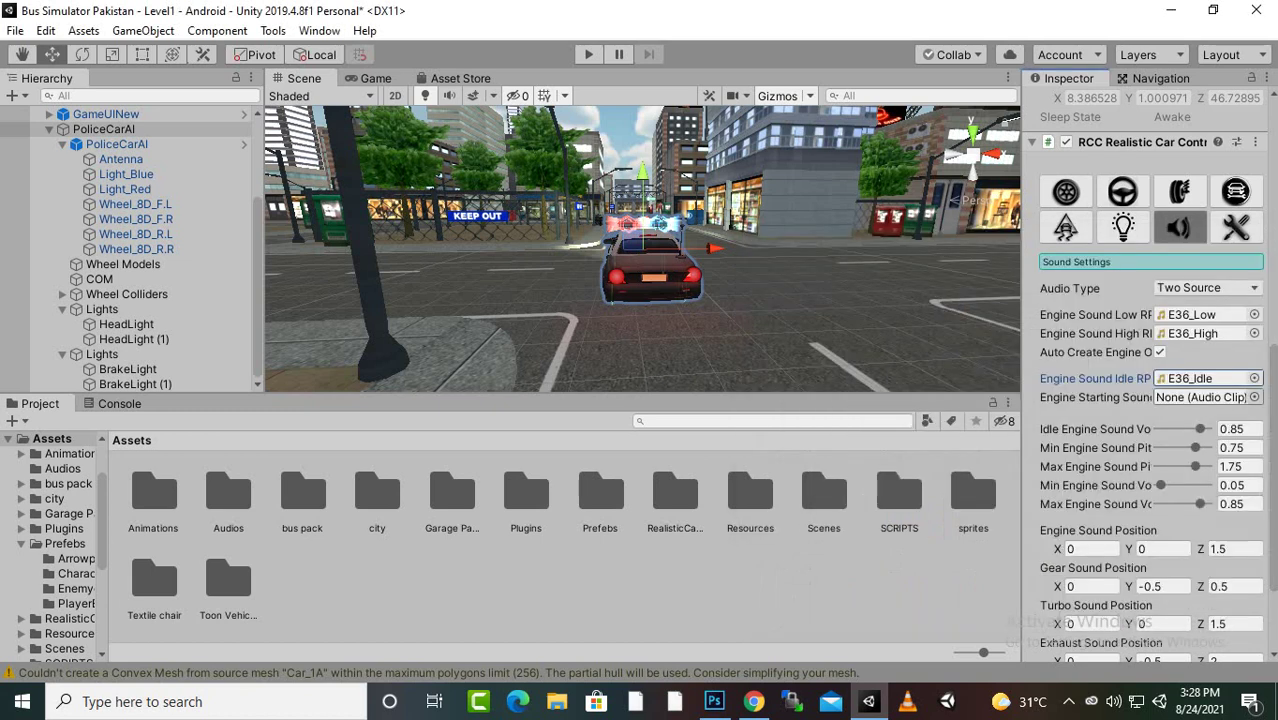
{"action": "left_click", "coordinate": [1254, 397]}
{"action": "type", "text": "eng"}
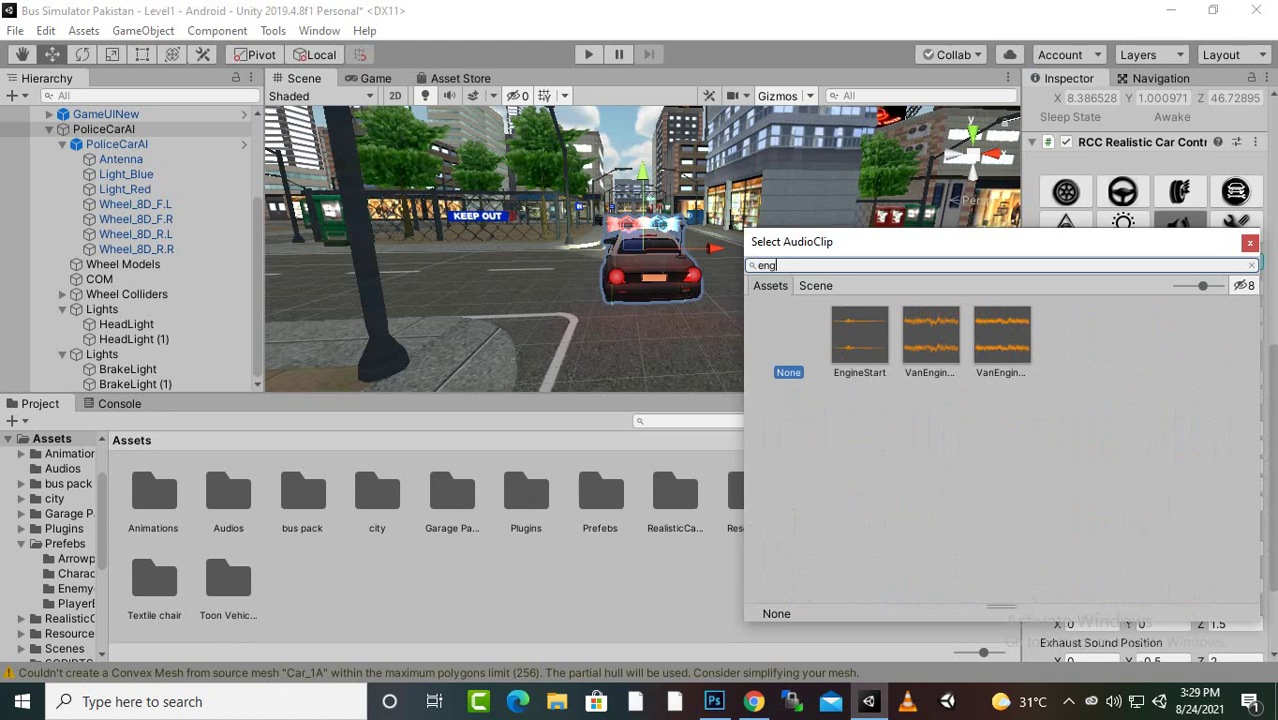
{"action": "double_click", "coordinate": [859, 340]}
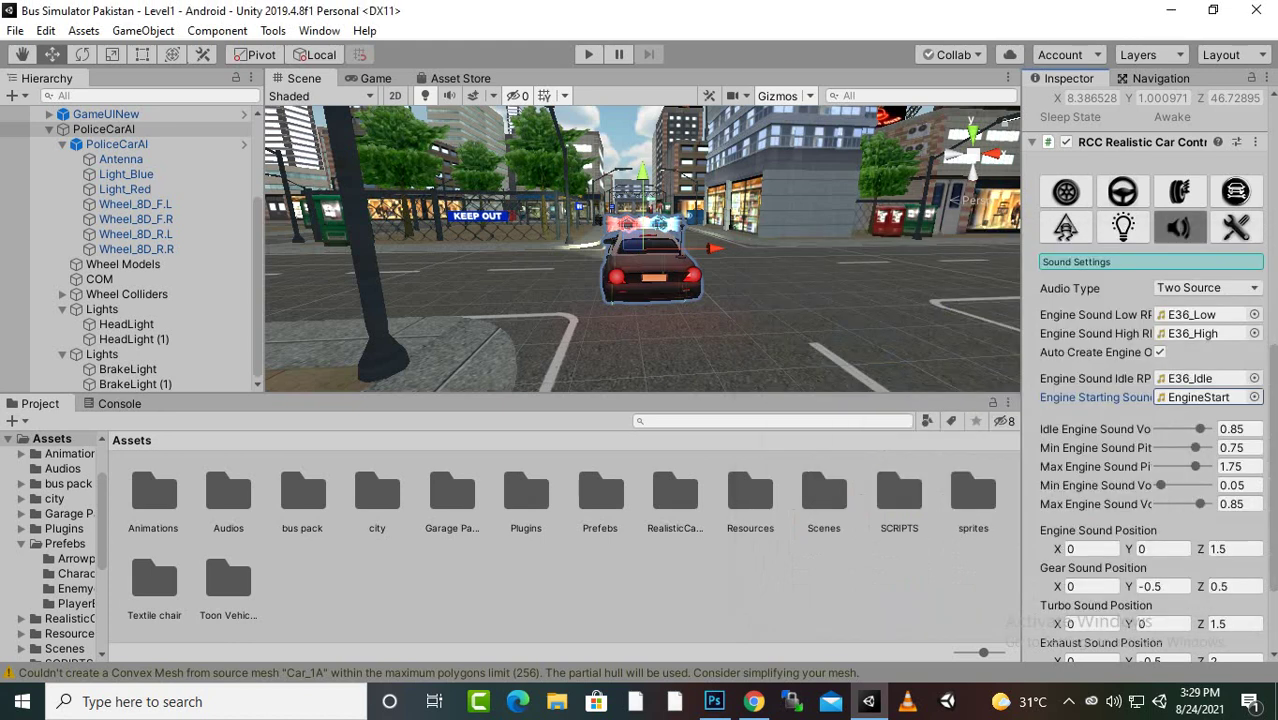
Collapse PoliceCarAI's hierarchy and add the Realistic Car Controller's AI Controller to the vehicle
{"action": "scroll", "coordinate": [1150, 400], "scroll_direction": "down", "scroll_amount": 3}
{"action": "scroll", "coordinate": [1150, 400], "scroll_direction": "up", "scroll_amount": 10}
{"action": "scroll", "coordinate": [1150, 400], "scroll_direction": "down", "scroll_amount": 10}
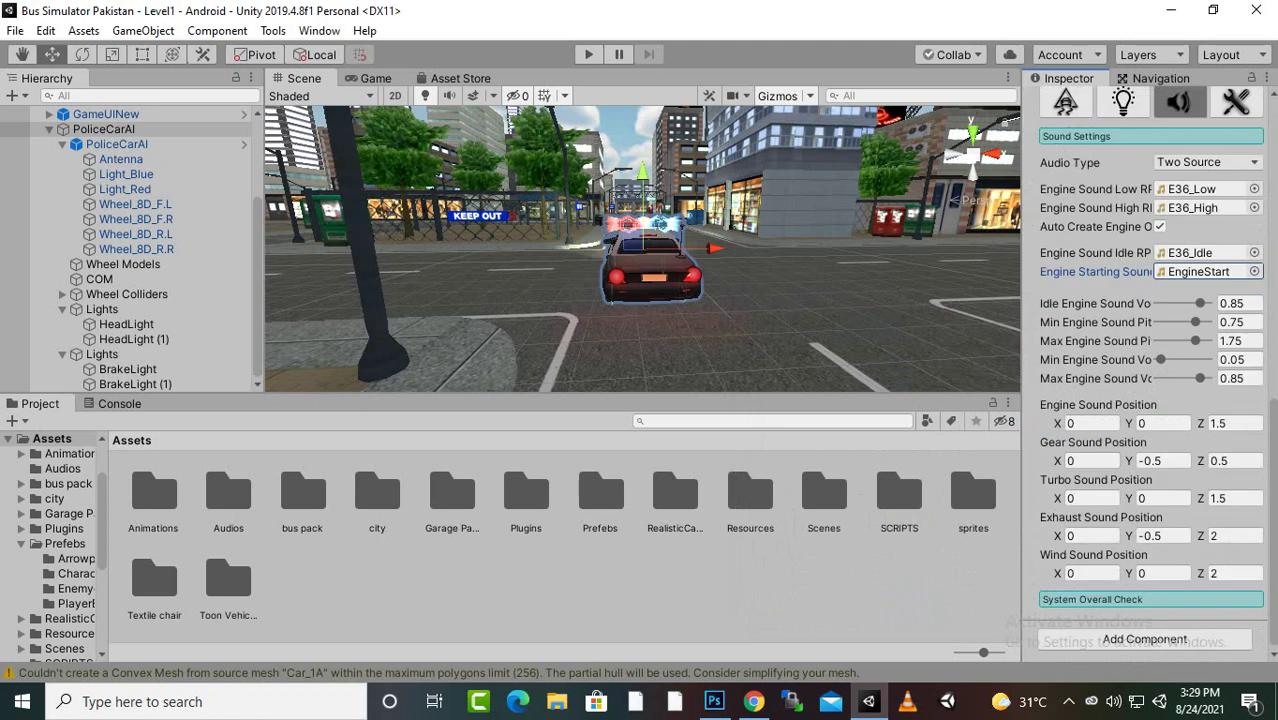
{"action": "scroll", "coordinate": [1150, 400], "scroll_direction": "up", "scroll_amount": 5}
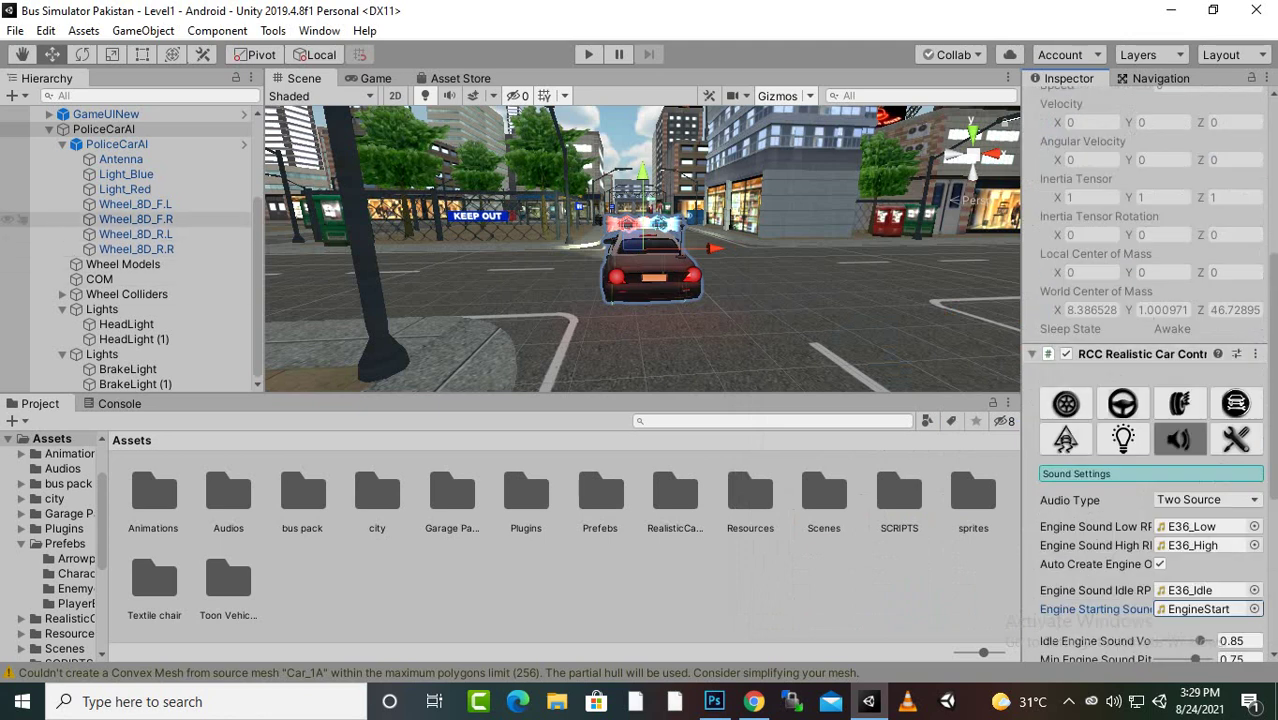
{"action": "left_click", "coordinate": [104, 129]}
{"action": "left_click", "coordinate": [62, 144]}
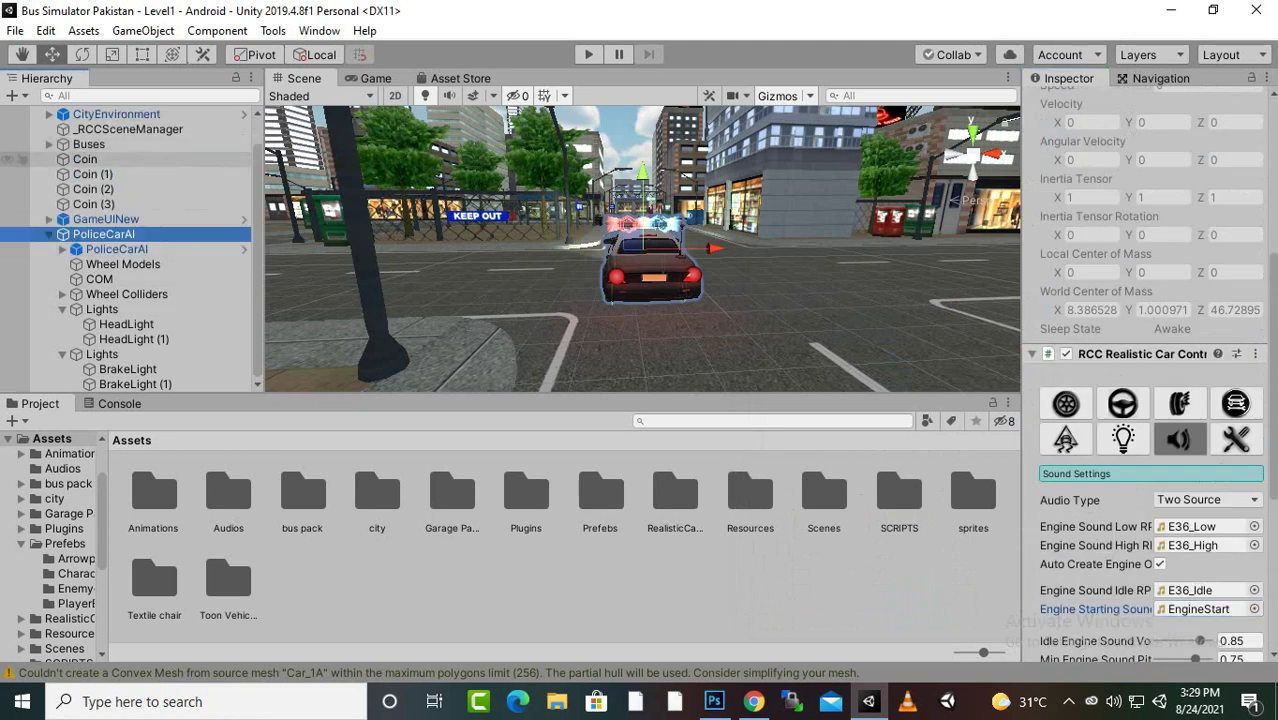
{"action": "left_click", "coordinate": [49, 234]}
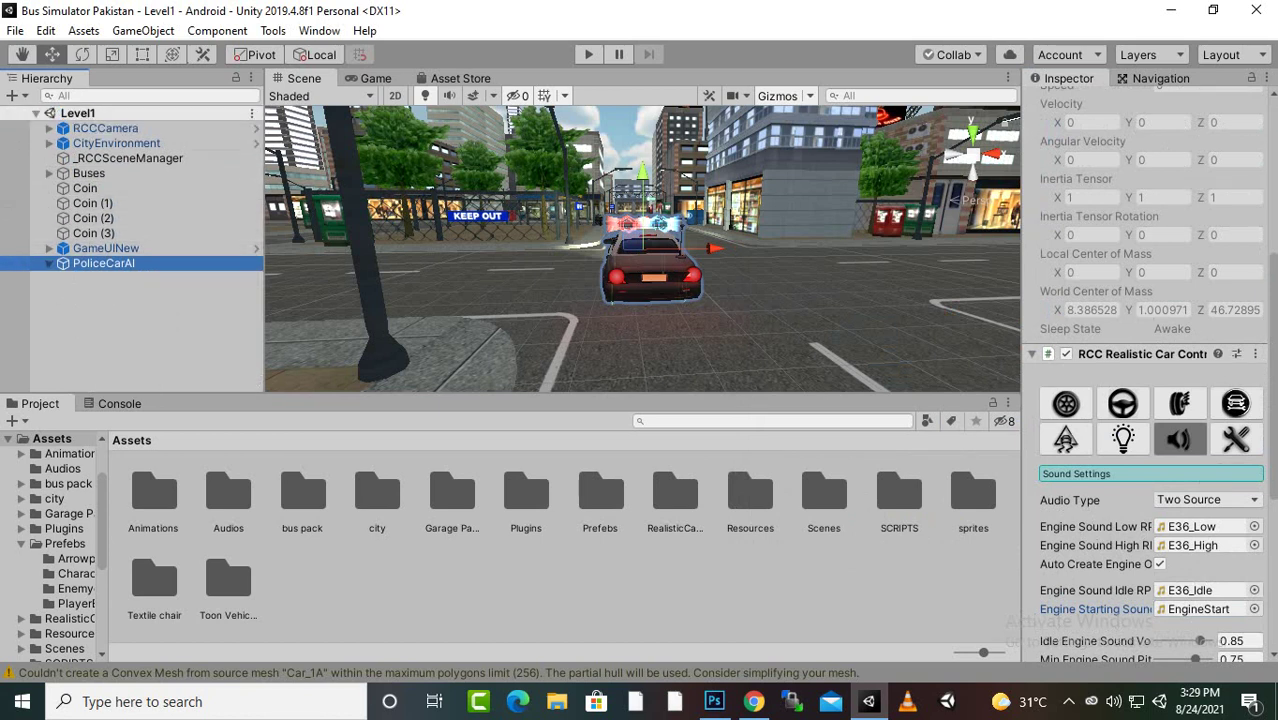
{"action": "left_click", "coordinate": [273, 31]}
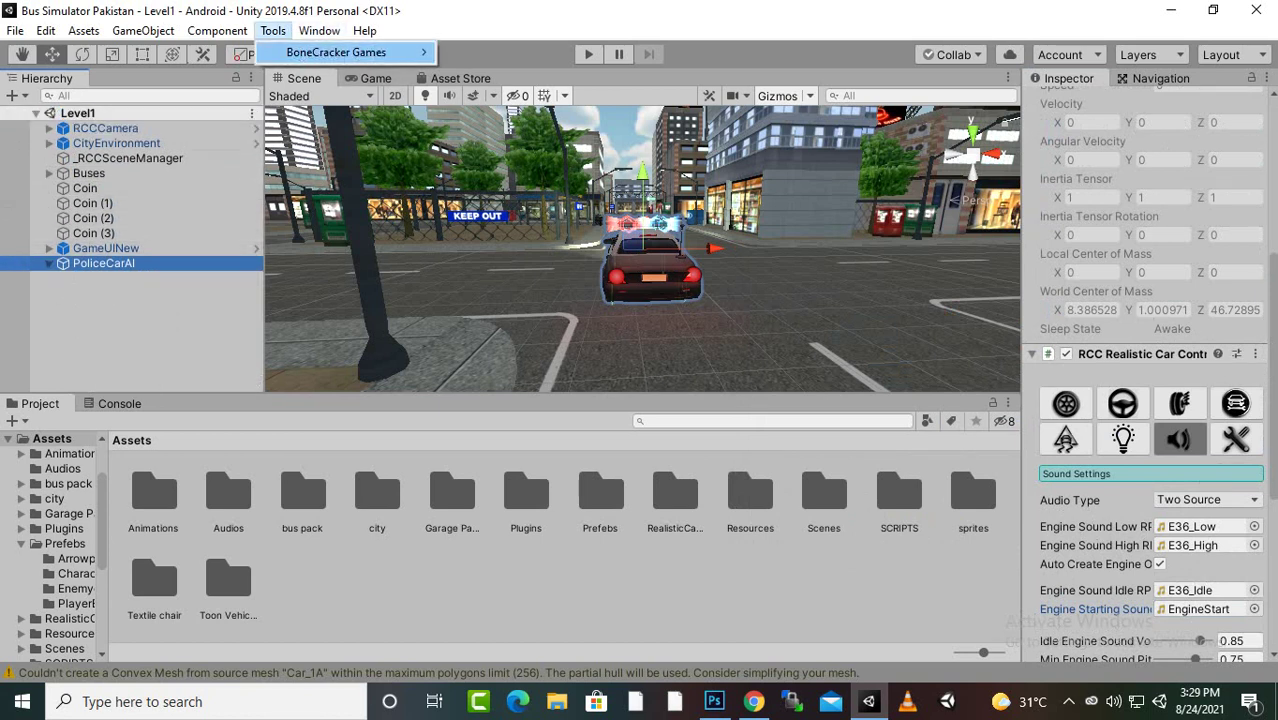
{"action": "mouse_move", "coordinate": [336, 52]}
{"action": "mouse_move", "coordinate": [520, 52]}
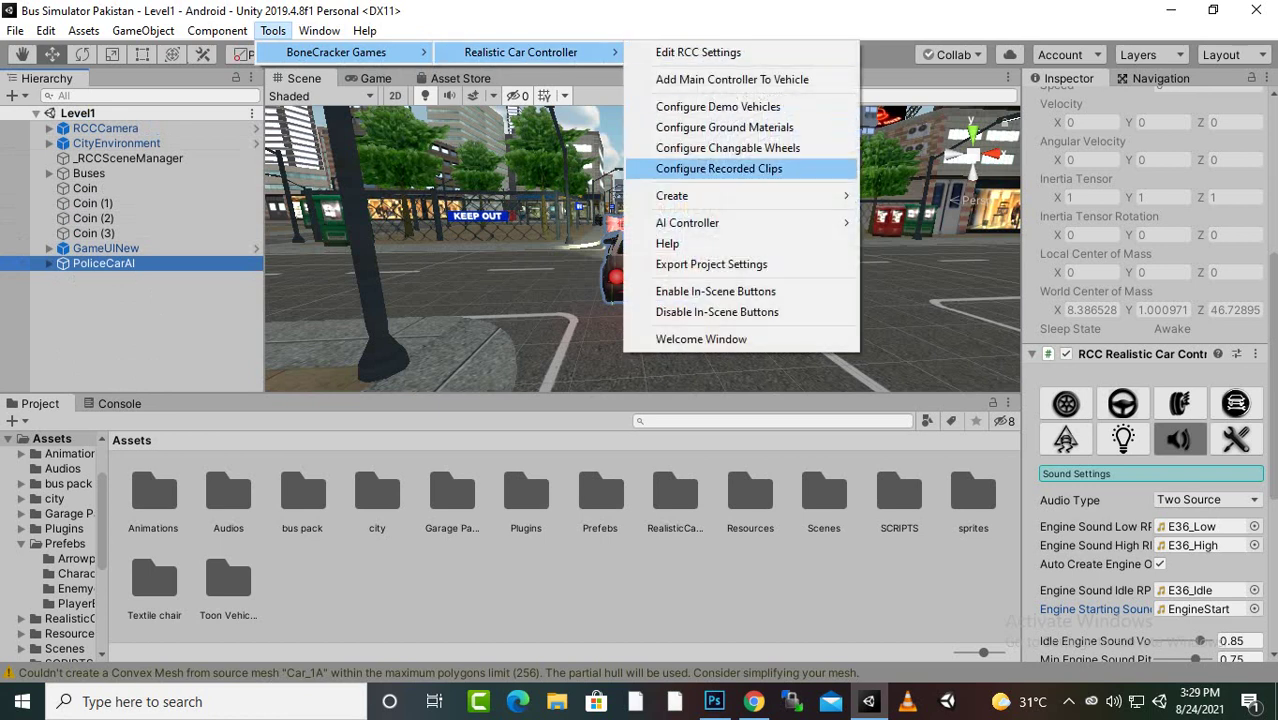
{"action": "mouse_move", "coordinate": [700, 223]}
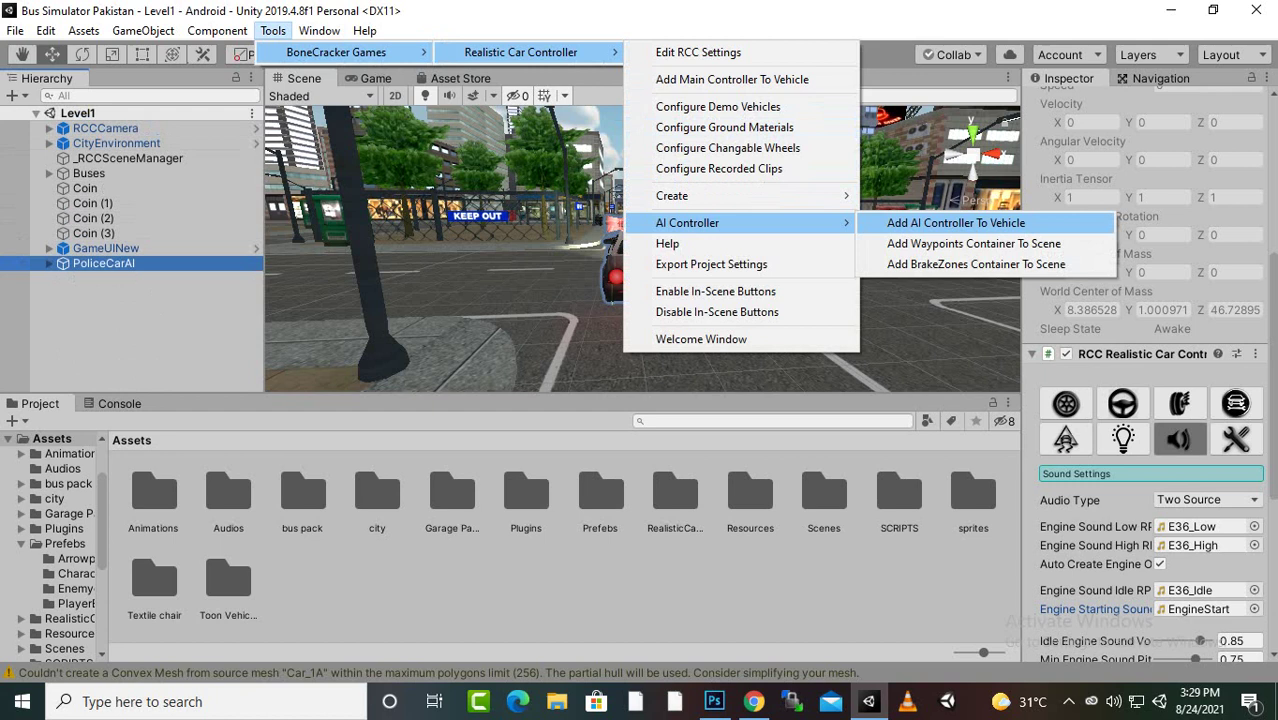
{"action": "left_click", "coordinate": [955, 223]}
Examine PoliceCarAI's RCC AI Car Controller settings and the city's road layout around the car from above
{"action": "scroll", "coordinate": [1150, 380], "scroll_direction": "down", "scroll_amount": 5}
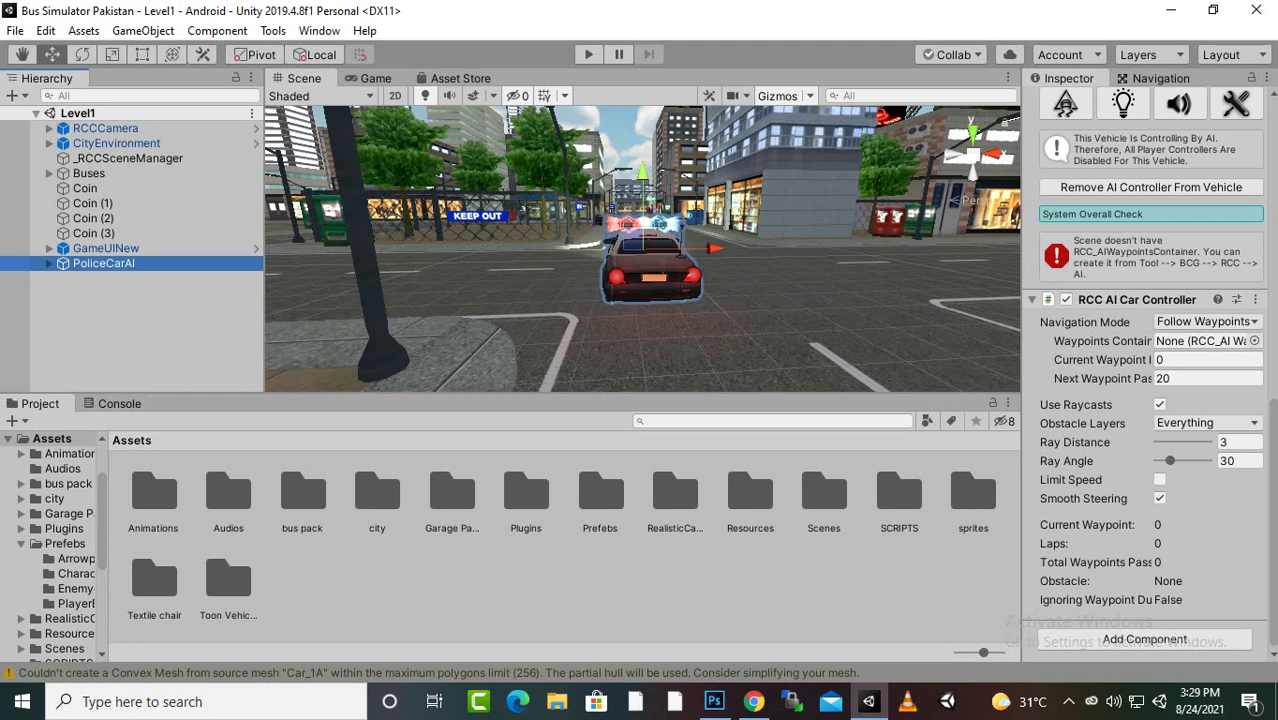
{"action": "scroll", "coordinate": [642, 249], "scroll_direction": "down", "scroll_amount": 3}
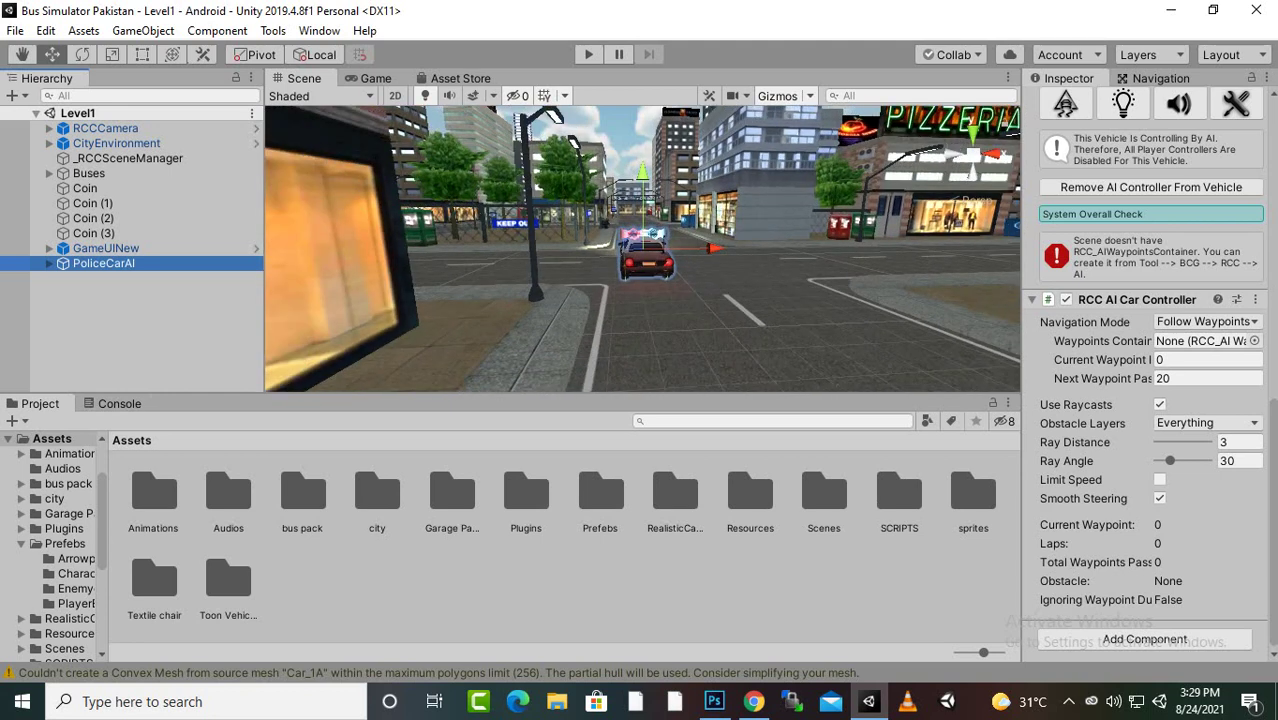
{"action": "left_click_drag", "start_coordinate": [960, 130], "coordinate": [850, 320], "text": "alt"}
{"action": "scroll", "coordinate": [636, 252], "scroll_direction": "down", "scroll_amount": 3}
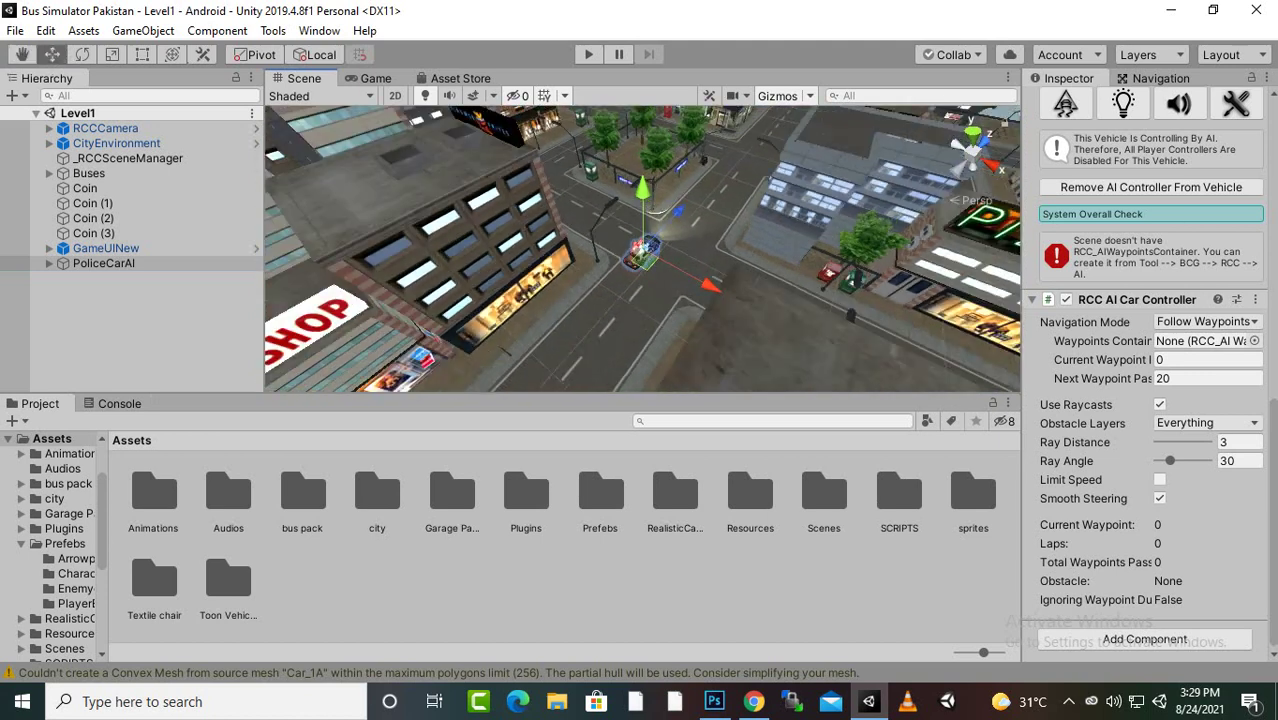
{"action": "scroll", "coordinate": [507, 353], "scroll_direction": "down", "scroll_amount": 3}
{"action": "left_click_drag", "start_coordinate": [507, 353], "coordinate": [390, 345], "text": "alt"}
{"action": "scroll", "coordinate": [390, 345], "scroll_direction": "down", "scroll_amount": 3}
{"action": "left_click_drag", "start_coordinate": [620, 380], "coordinate": [880, 360], "text": "alt"}
{"action": "left_click_drag", "start_coordinate": [990, 150], "coordinate": [848, 238], "text": "alt"}
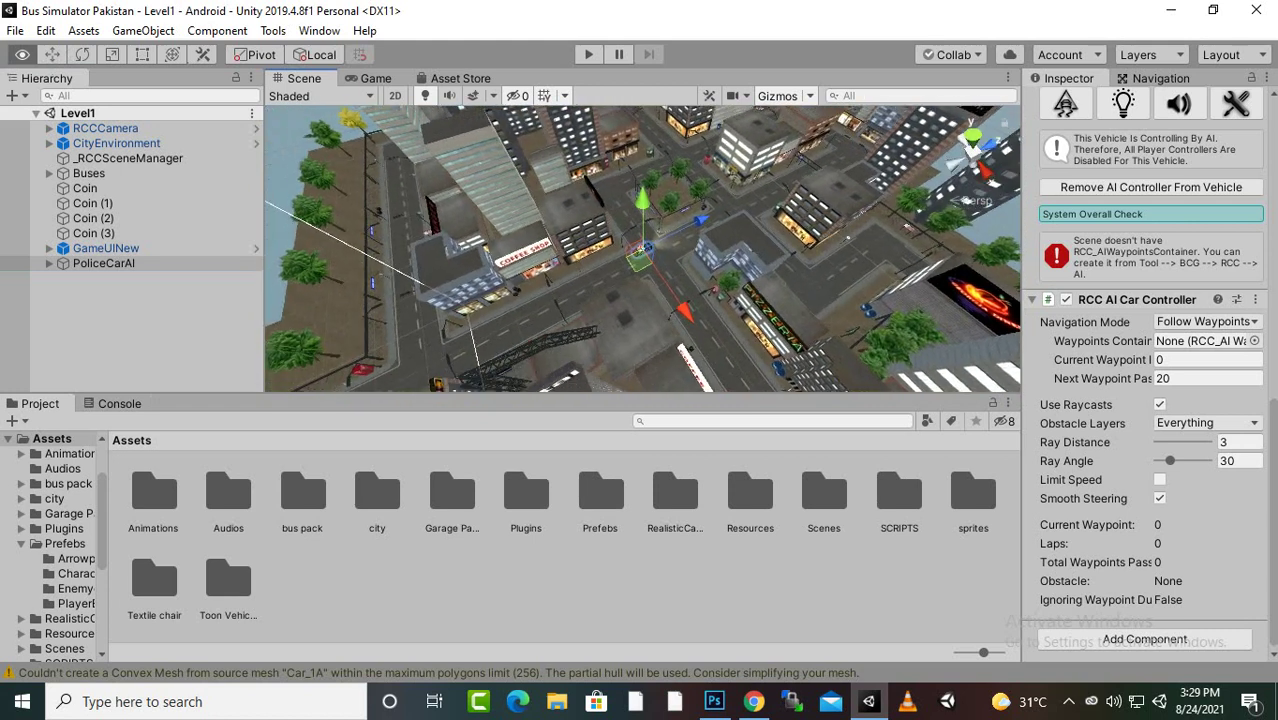
{"action": "scroll", "coordinate": [466, 298], "scroll_direction": "up", "scroll_amount": 5}
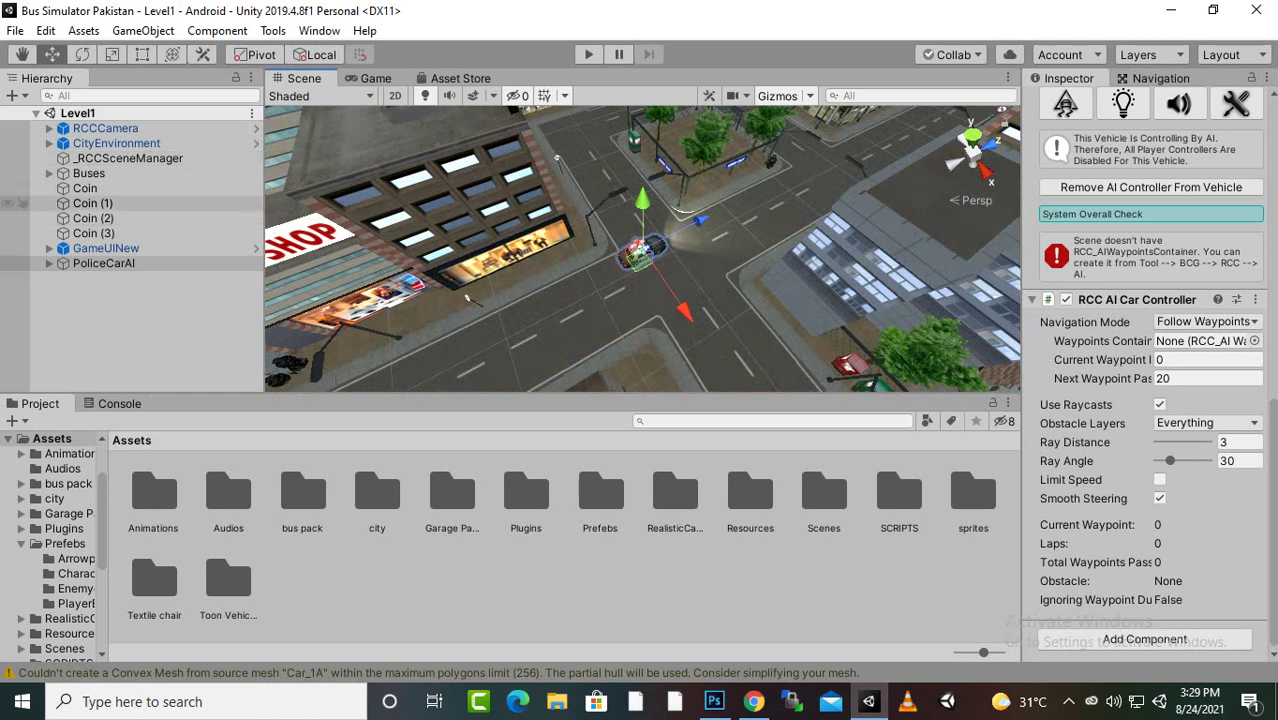
Check which static flags are enabled on the CityEnvironment object
{"action": "left_click", "coordinate": [116, 143]}
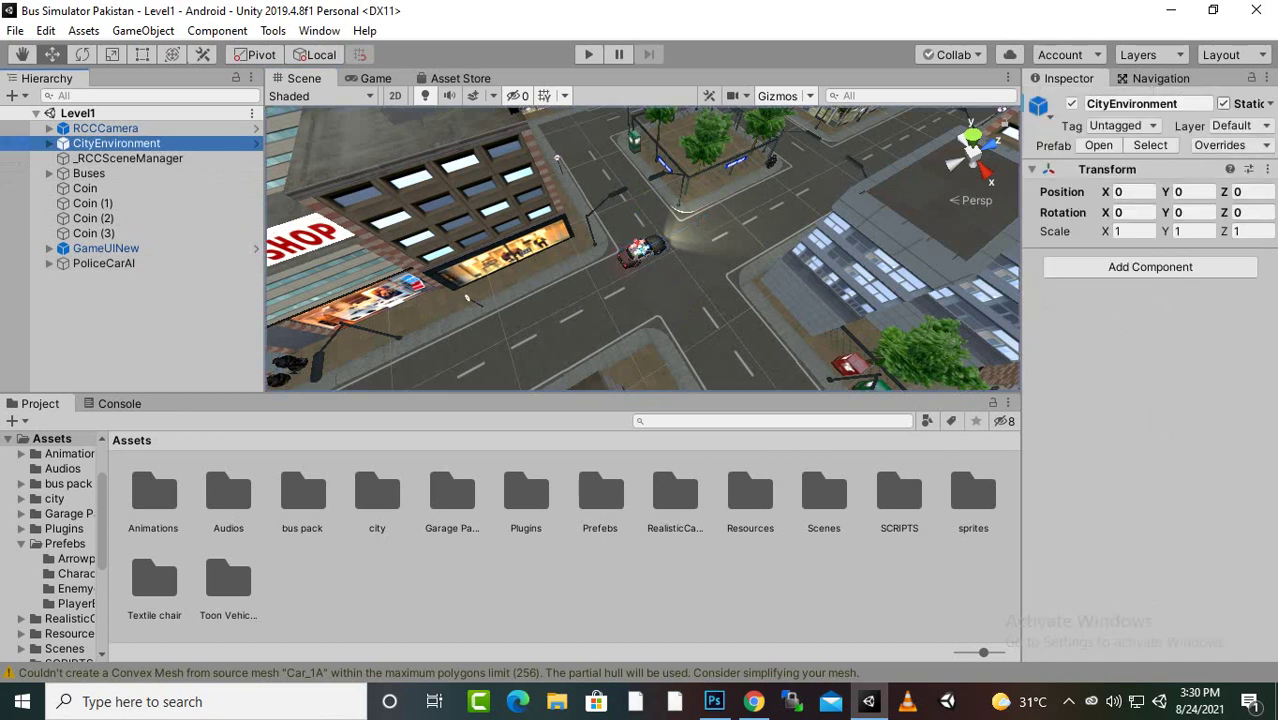
{"action": "left_click", "coordinate": [1268, 103]}
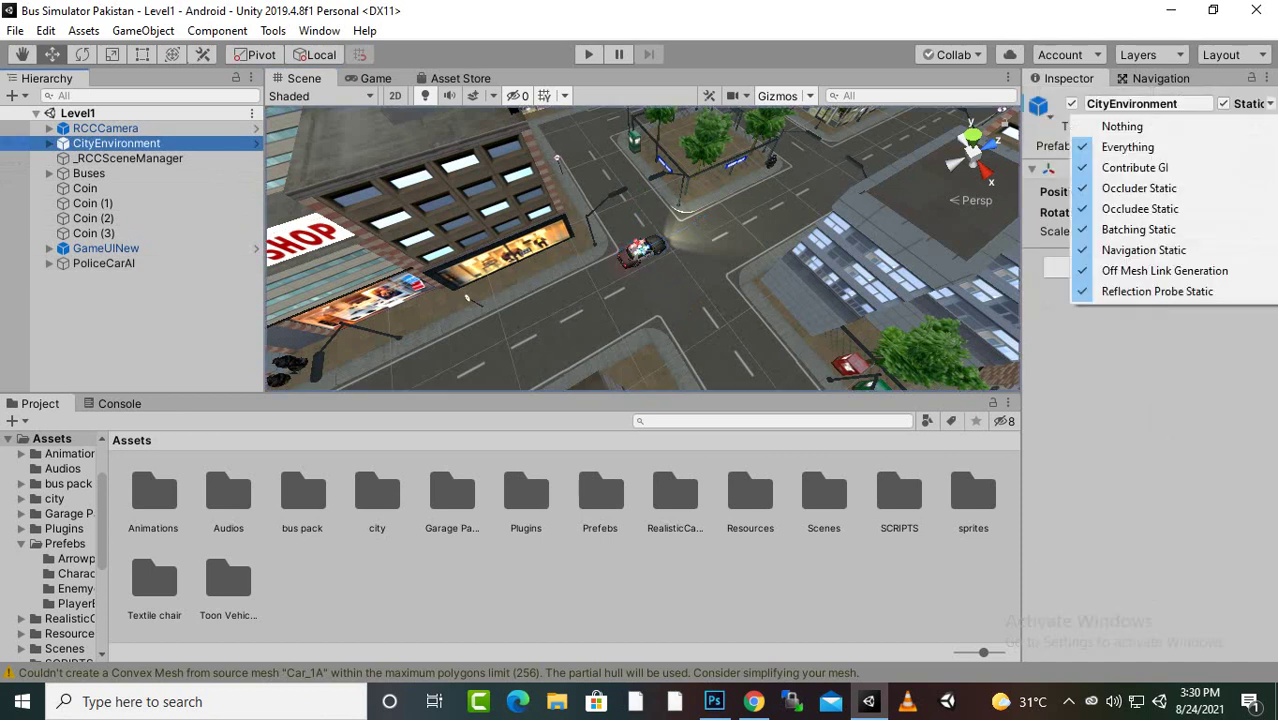
{"action": "left_click", "coordinate": [466, 297]}
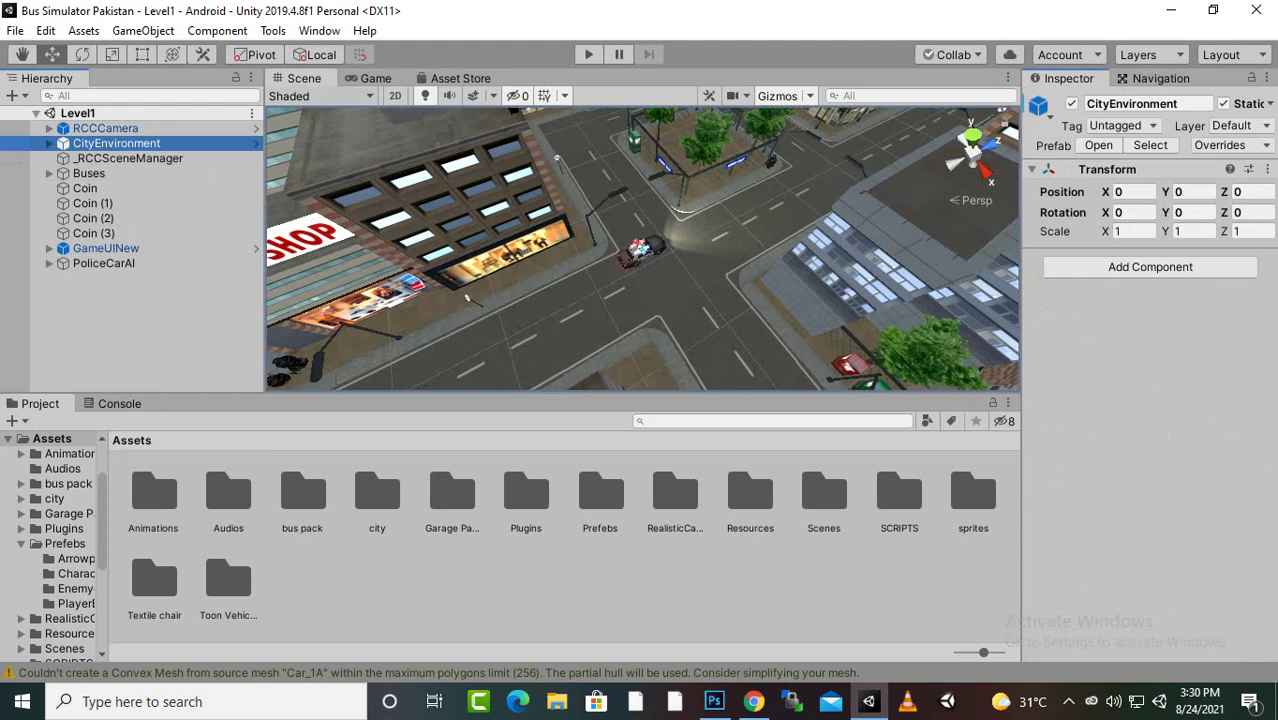
Open the Navigation window and display the NavMesh bake settings for the scene
{"action": "left_click", "coordinate": [319, 30]}
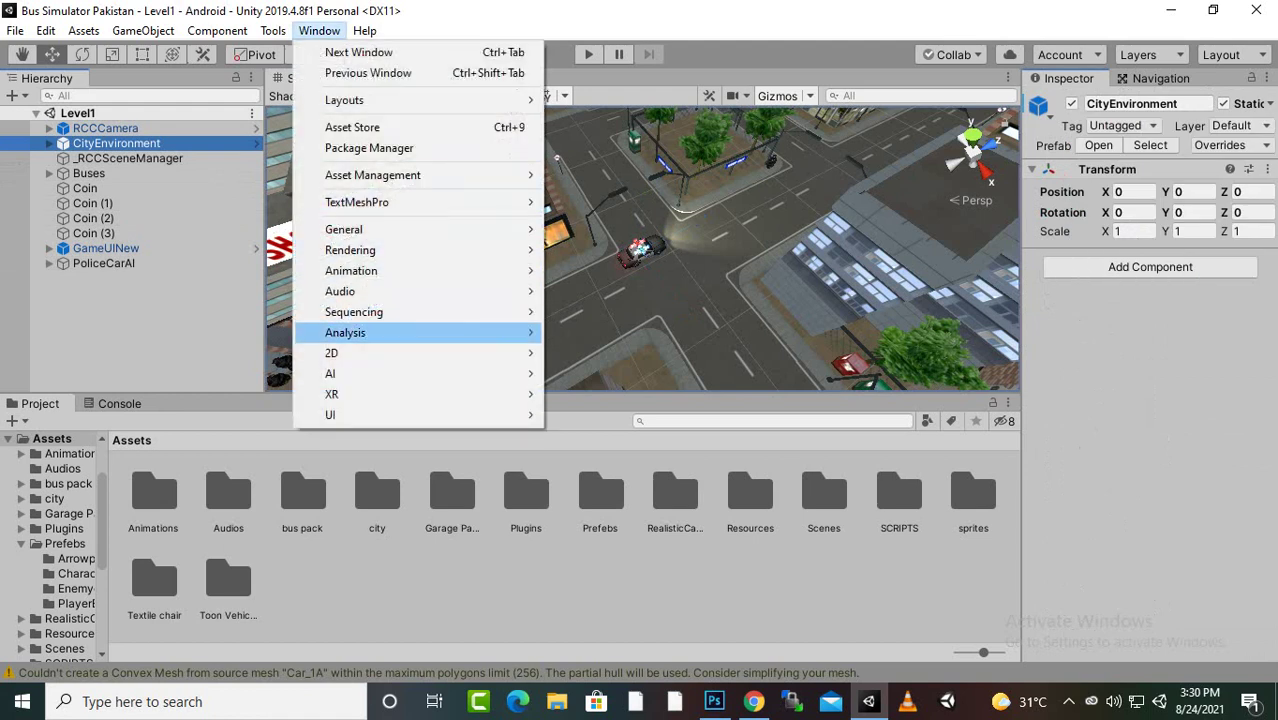
{"action": "mouse_move", "coordinate": [420, 373]}
{"action": "left_click", "coordinate": [598, 373]}
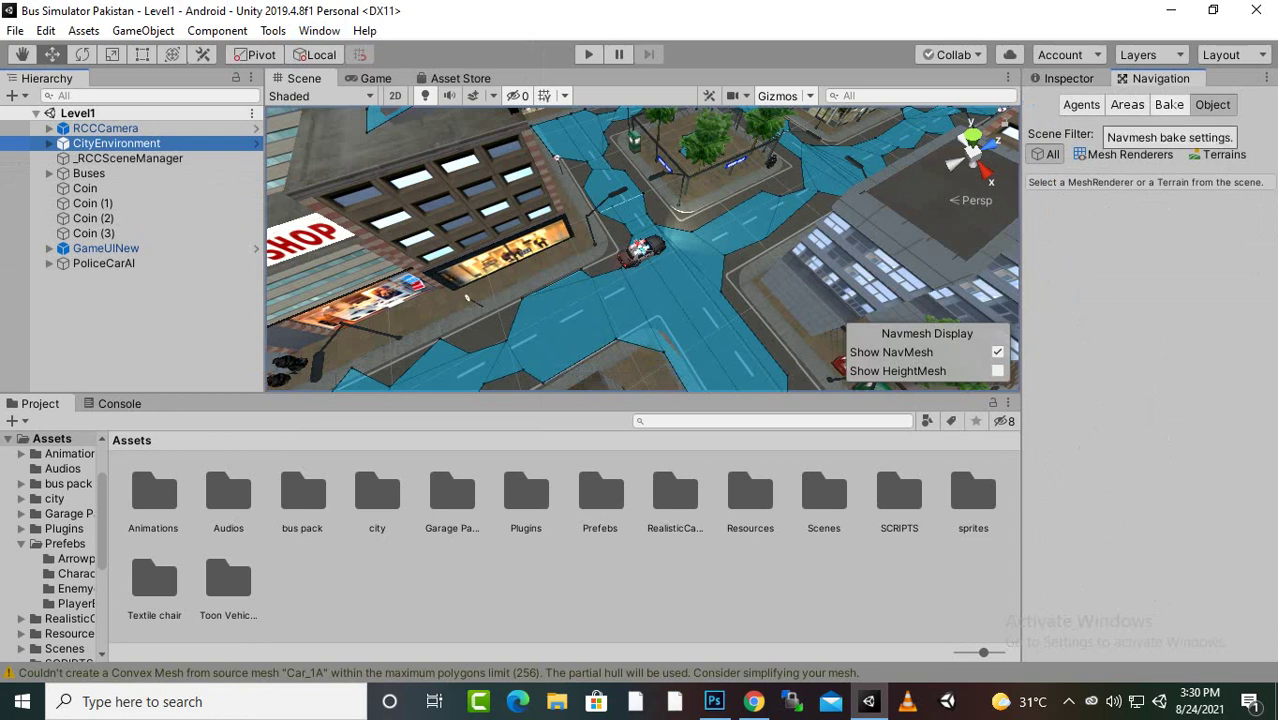
{"action": "left_click", "coordinate": [1170, 104]}
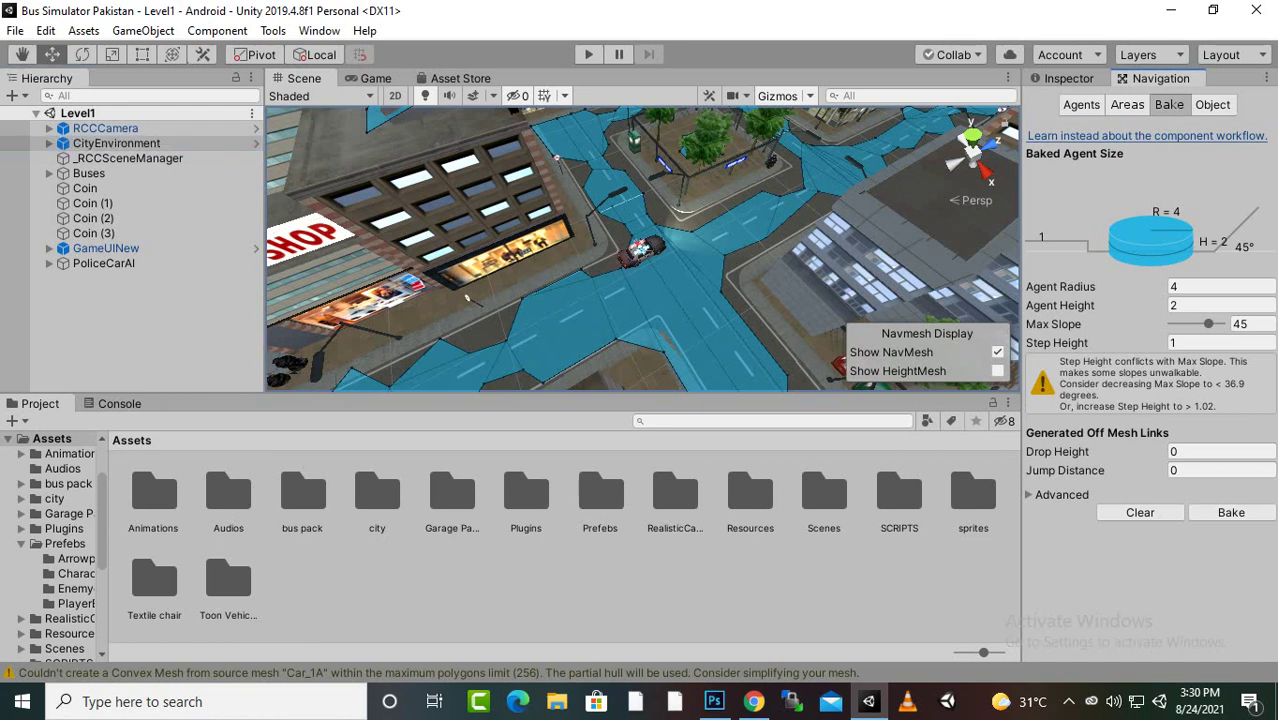
Add a Realistic Car Controller AI Waypoints Container to the Level1 scene
{"action": "scroll", "coordinate": [466, 298], "scroll_direction": "down", "scroll_amount": 3}
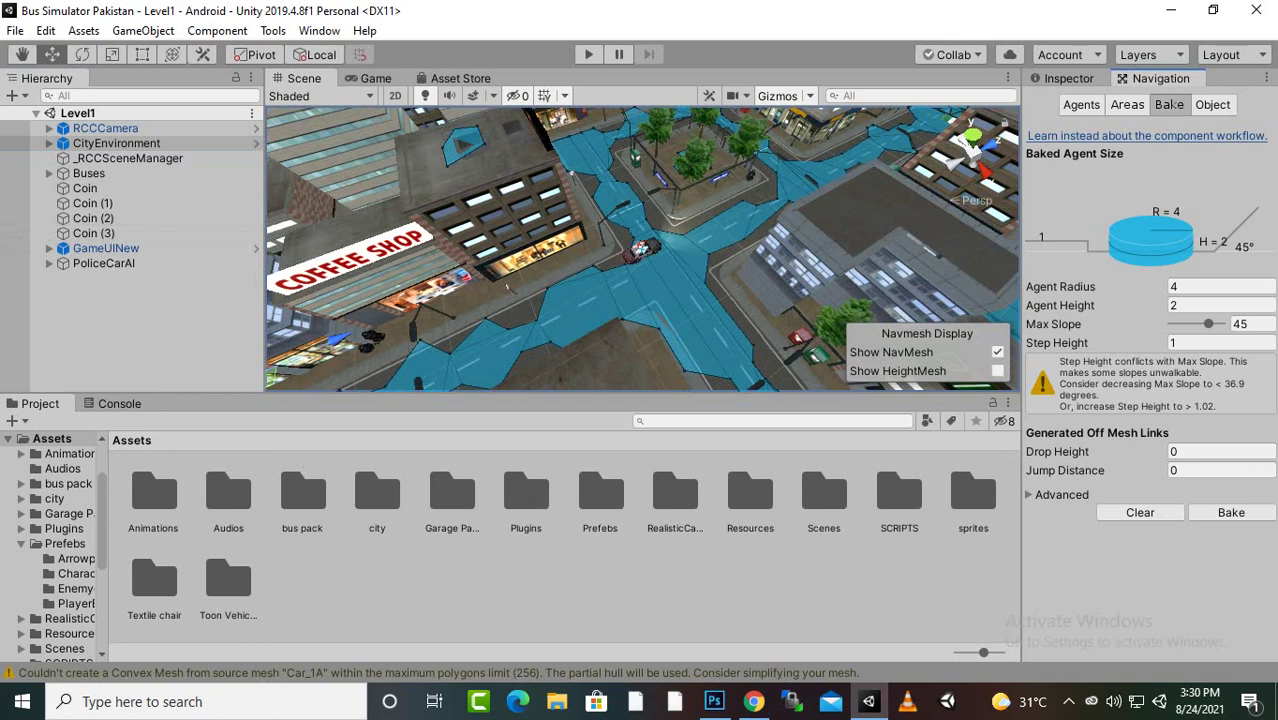
{"action": "left_click", "coordinate": [132, 320]}
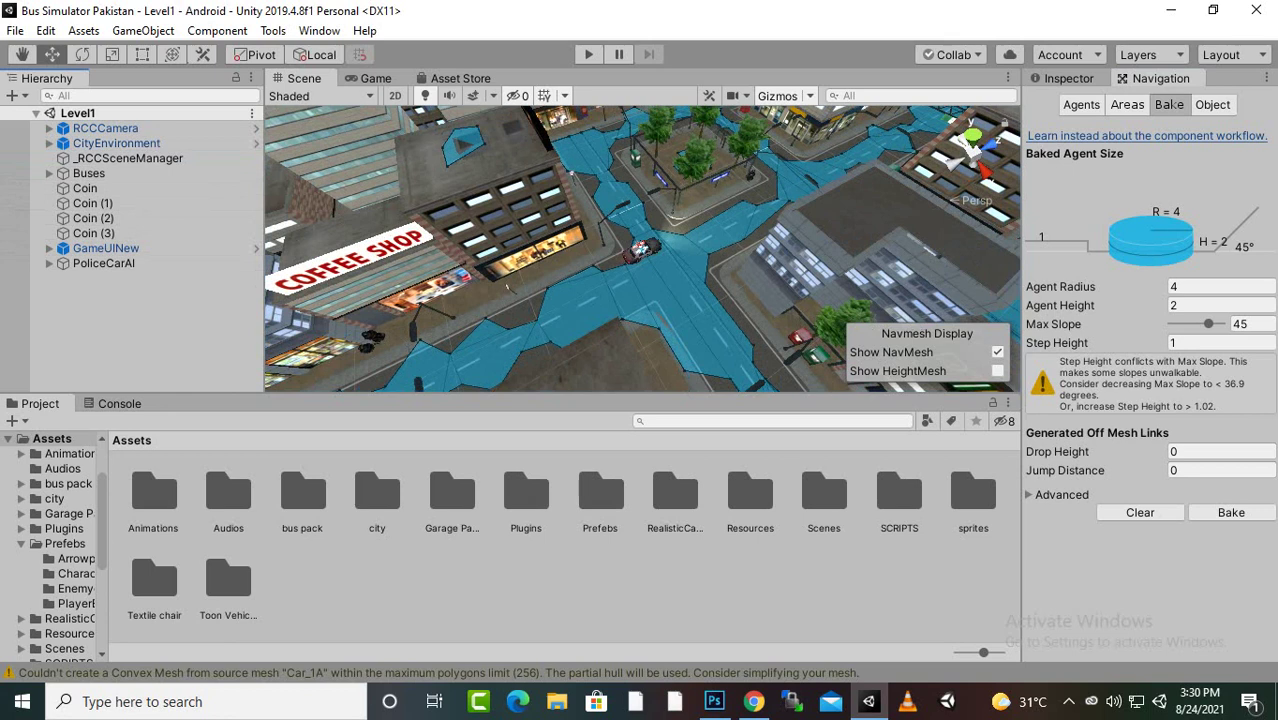
{"action": "left_click", "coordinate": [1061, 78]}
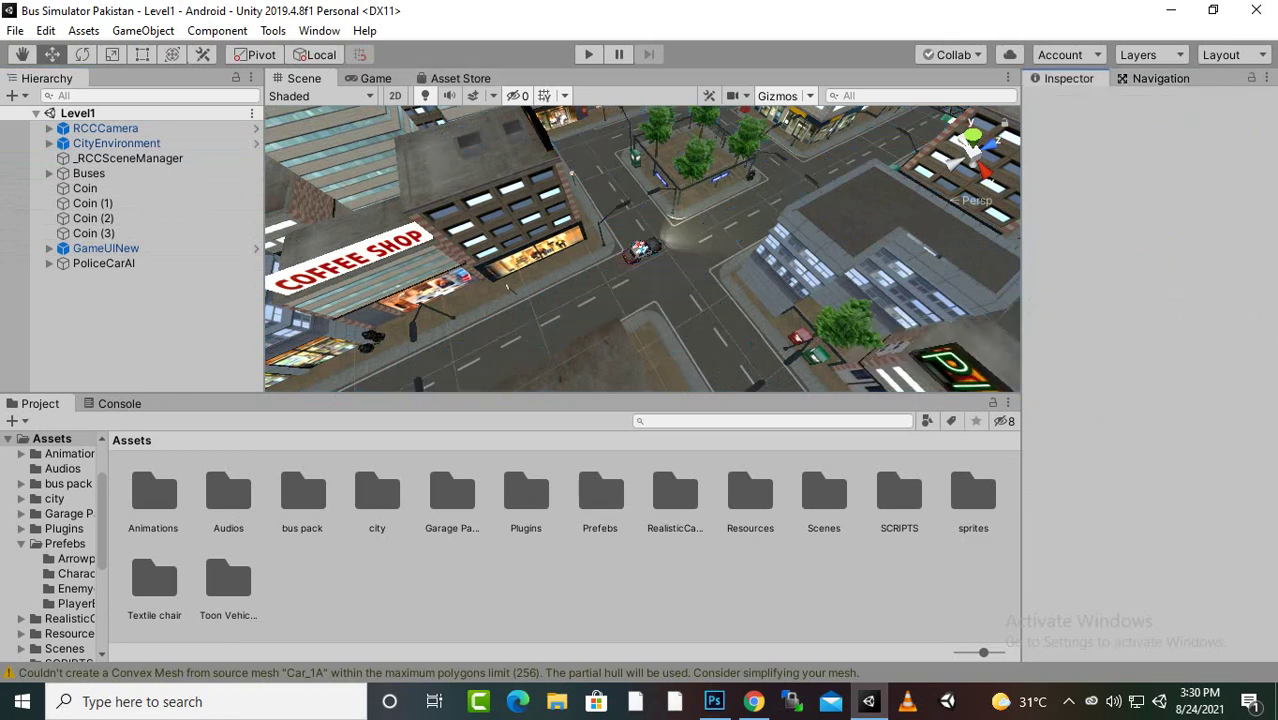
{"action": "left_click", "coordinate": [272, 30]}
{"action": "mouse_move", "coordinate": [336, 52]}
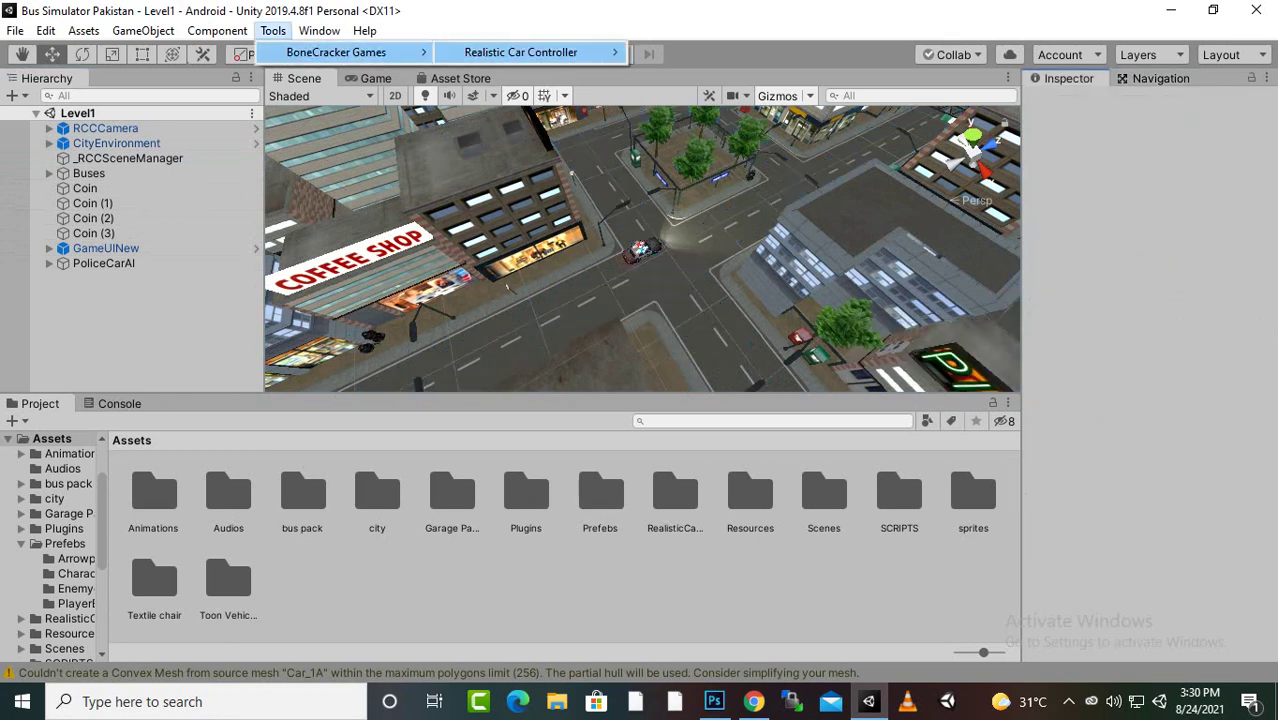
{"action": "mouse_move", "coordinate": [520, 52]}
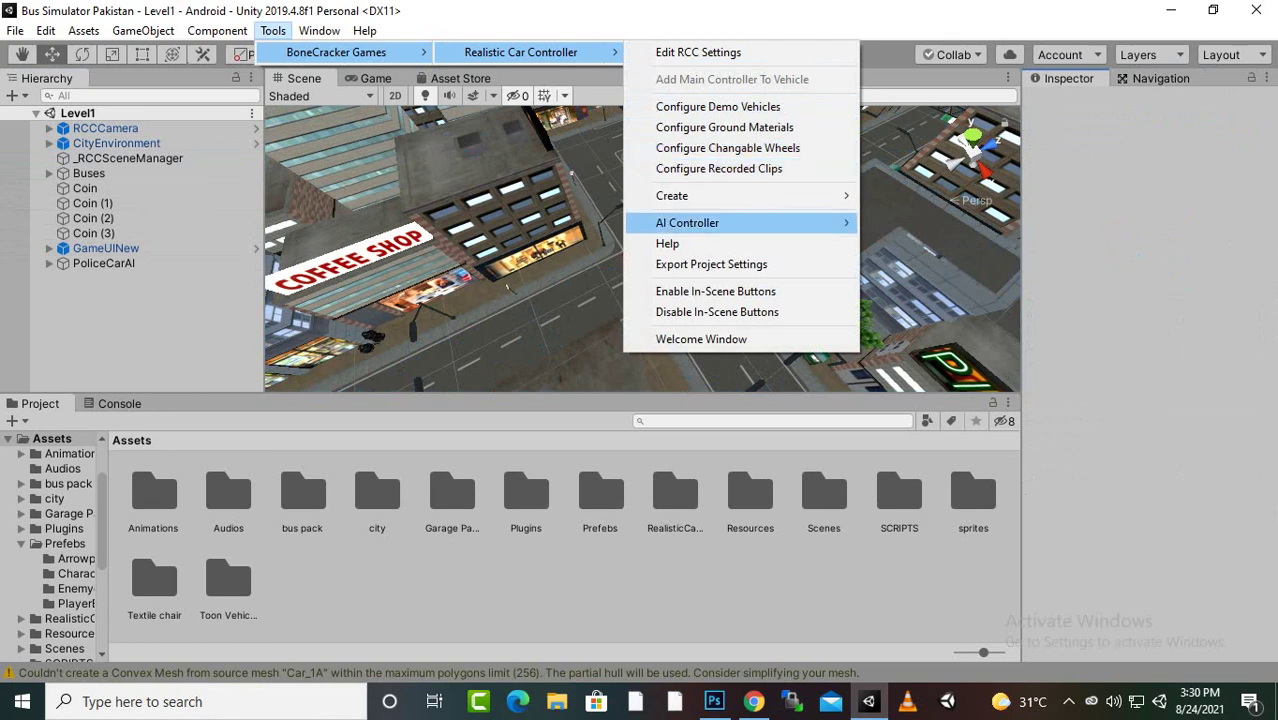
{"action": "mouse_move", "coordinate": [700, 222]}
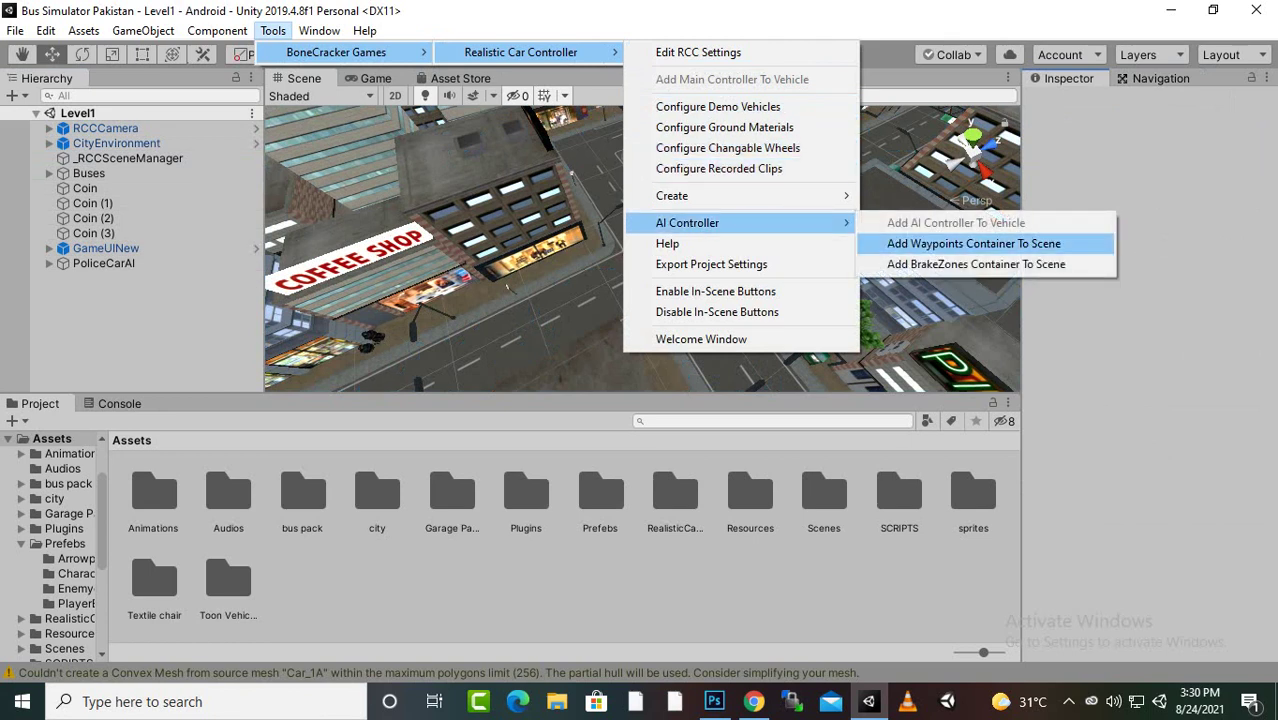
{"action": "left_click", "coordinate": [973, 243]}
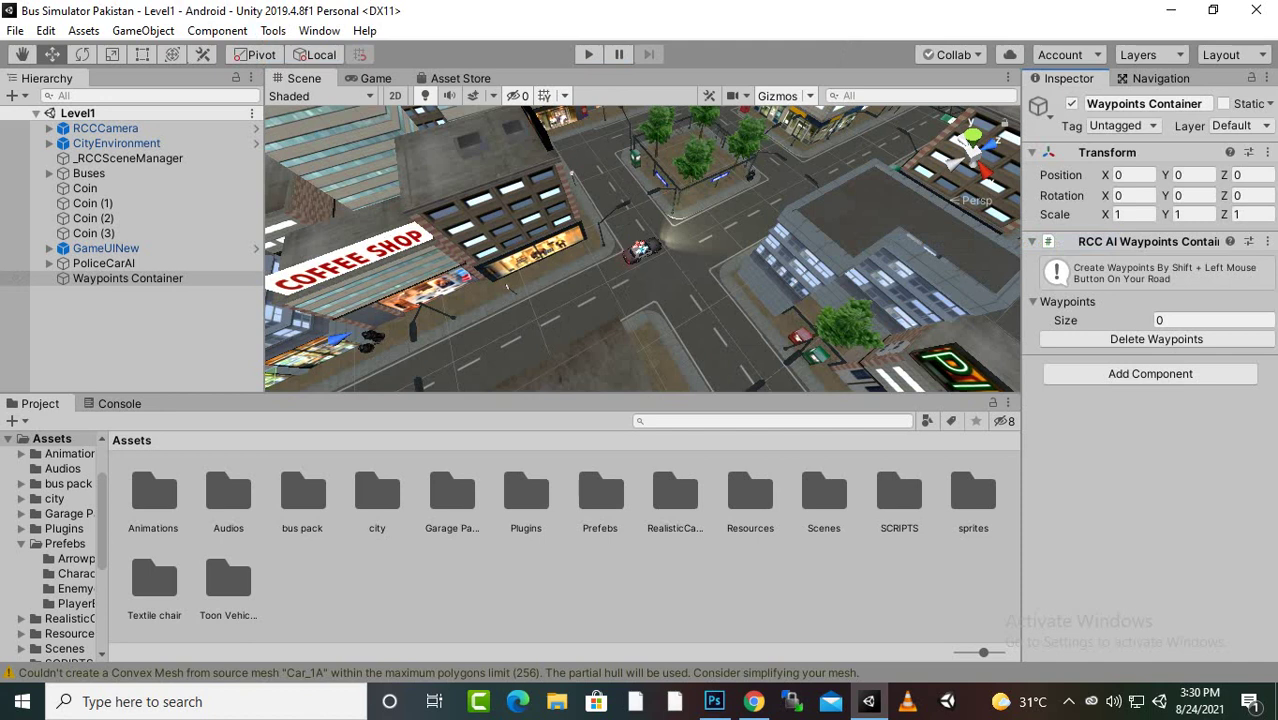
Select the Waypoints Container and place its first waypoint on the road just ahead of the police car
{"action": "left_click", "coordinate": [127, 278]}
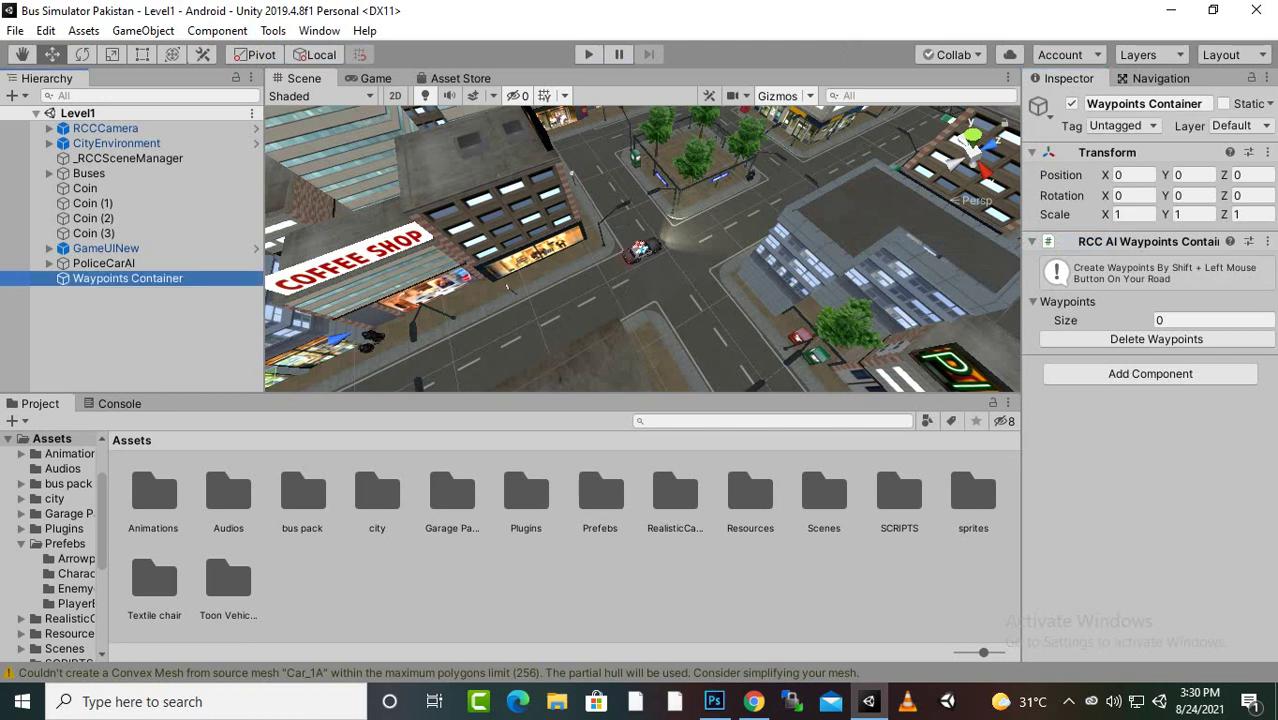
{"action": "scroll", "coordinate": [642, 248], "scroll_direction": "up", "scroll_amount": 10}
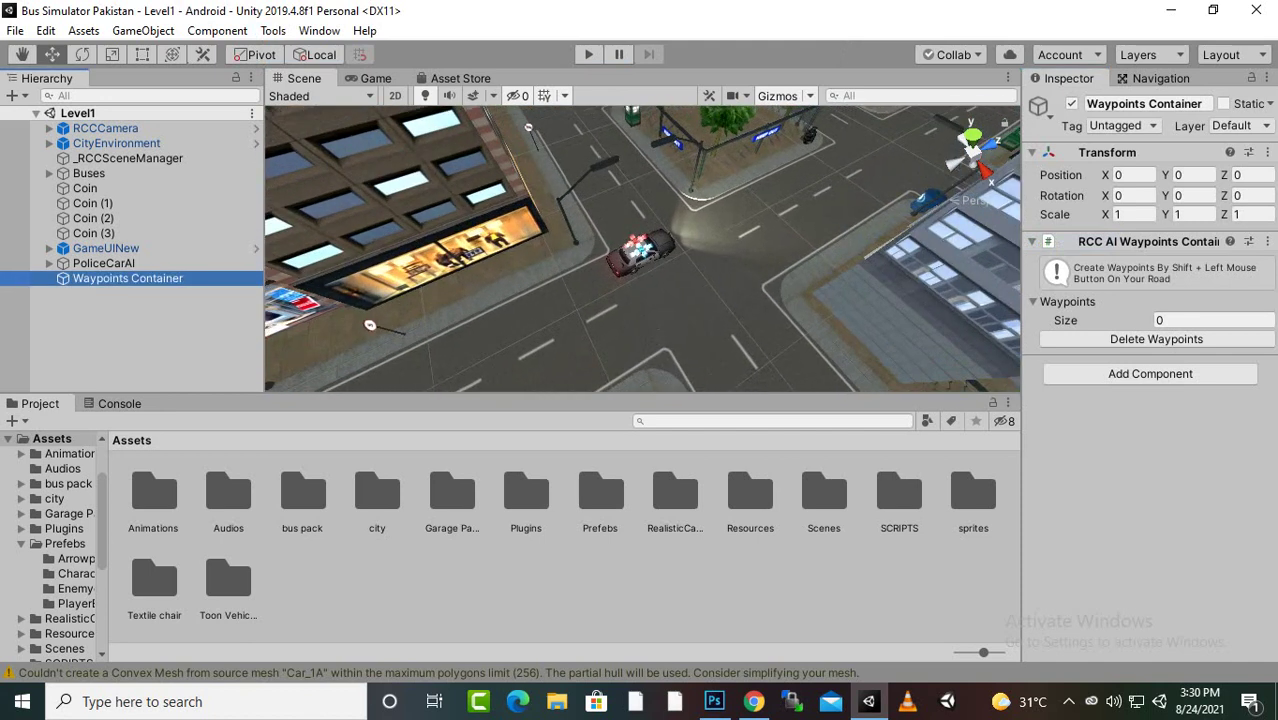
{"action": "left_click", "coordinate": [739, 209], "text": "shift"}
{"action": "scroll", "coordinate": [739, 209], "scroll_direction": "down", "scroll_amount": 2}
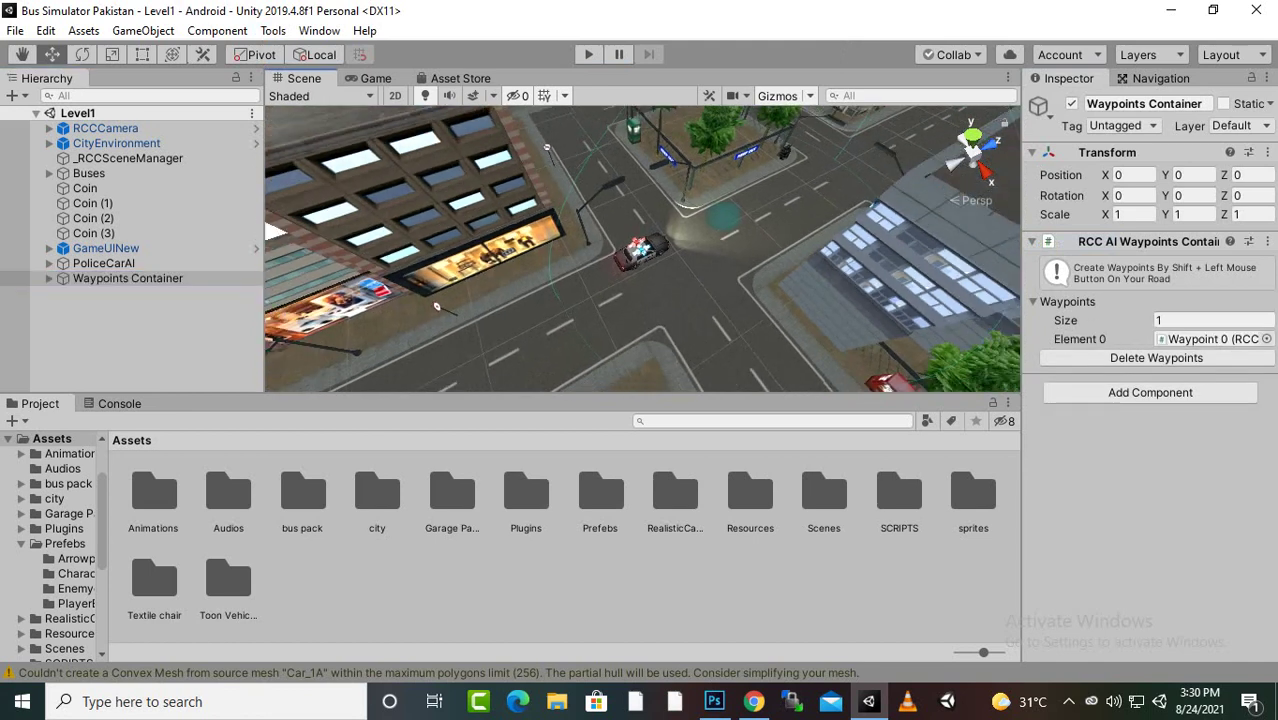
Add four more waypoints along the straight road past the tree plaza and under the overhead sign gantry
{"action": "middle_click_drag", "start_coordinate": [739, 209], "coordinate": [485, 351]}
{"action": "scroll", "coordinate": [642, 248], "scroll_direction": "up", "scroll_amount": 4}
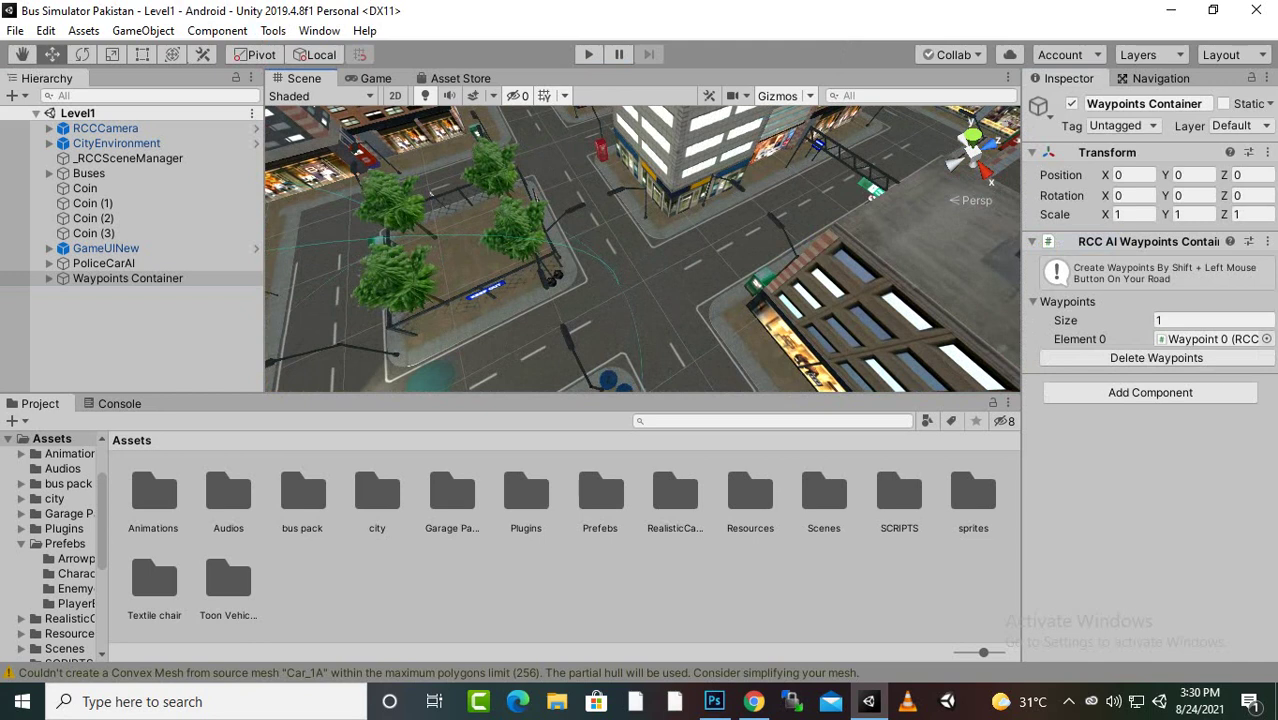
{"action": "left_click", "coordinate": [596, 293], "text": "shift"}
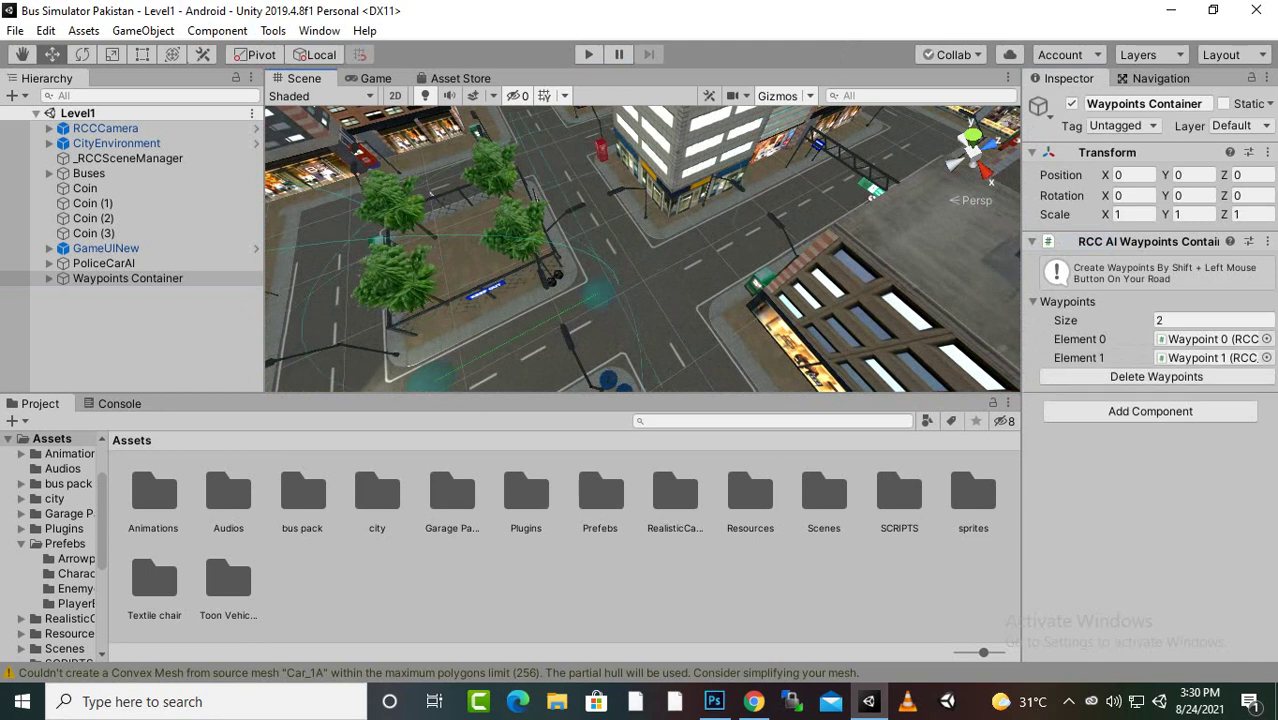
{"action": "left_click", "coordinate": [703, 242], "text": "shift"}
{"action": "left_click", "coordinate": [798, 192], "text": "shift"}
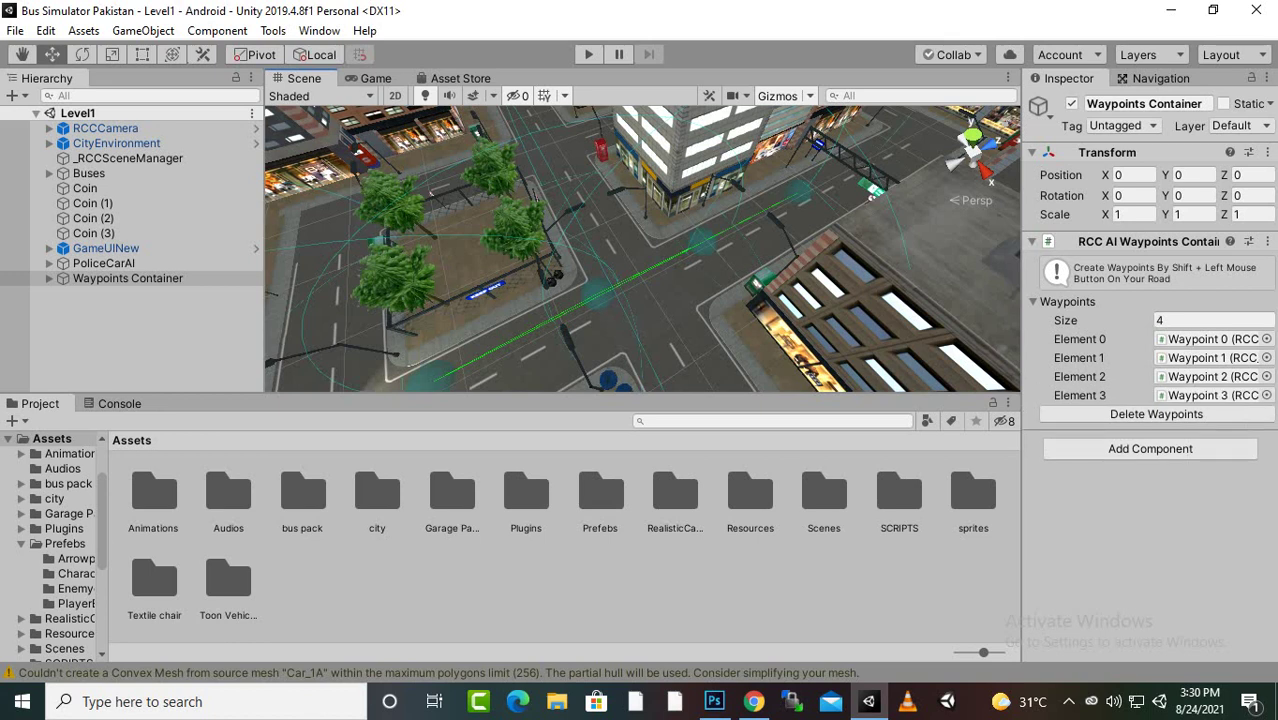
{"action": "scroll", "coordinate": [548, 356], "scroll_direction": "down", "scroll_amount": 2}
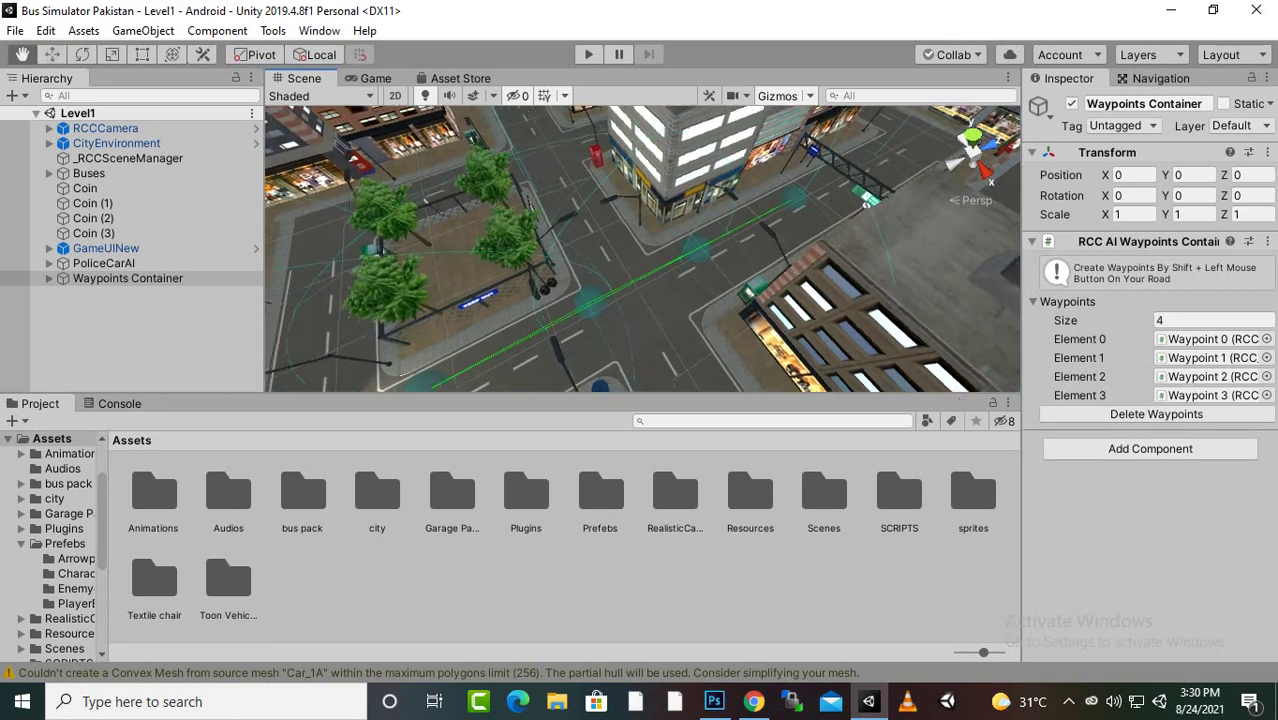
{"action": "scroll", "coordinate": [548, 356], "scroll_direction": "down", "scroll_amount": 2}
{"action": "right_click_drag", "start_coordinate": [283, 295], "coordinate": [280, 301]}
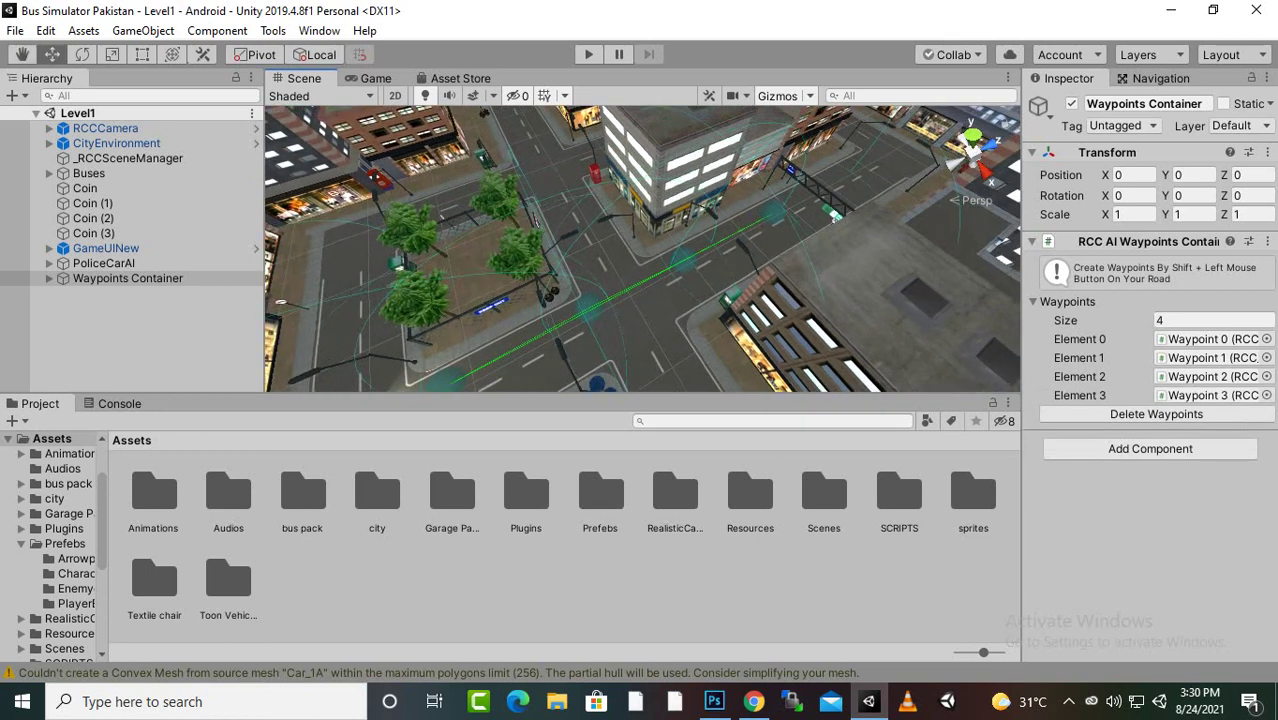
{"action": "left_click", "coordinate": [833, 216], "text": "shift"}
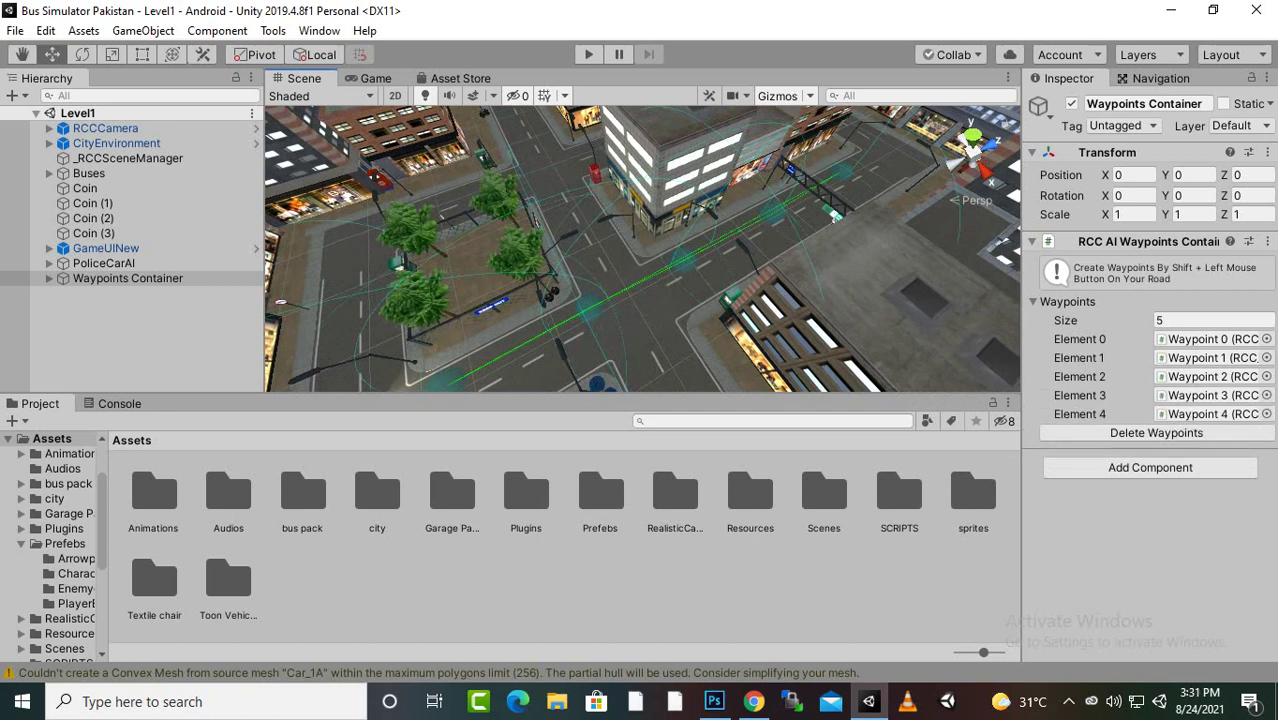
Continue the path with three waypoints that reach the end of the road and turn the corner into the side street
{"action": "left_click_drag", "start_coordinate": [833, 216], "coordinate": [520, 308], "text": "alt"}
{"action": "scroll", "coordinate": [642, 248], "scroll_direction": "down", "scroll_amount": 2}
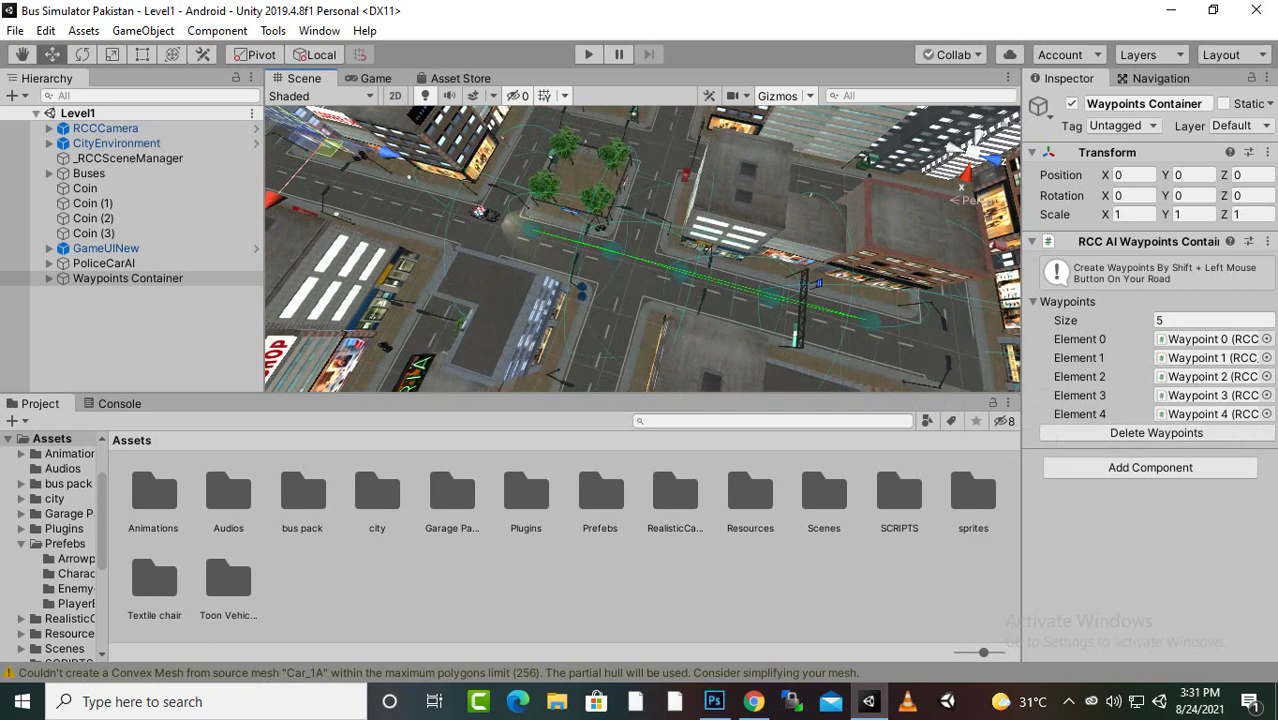
{"action": "scroll", "coordinate": [642, 248], "scroll_direction": "down", "scroll_amount": 2}
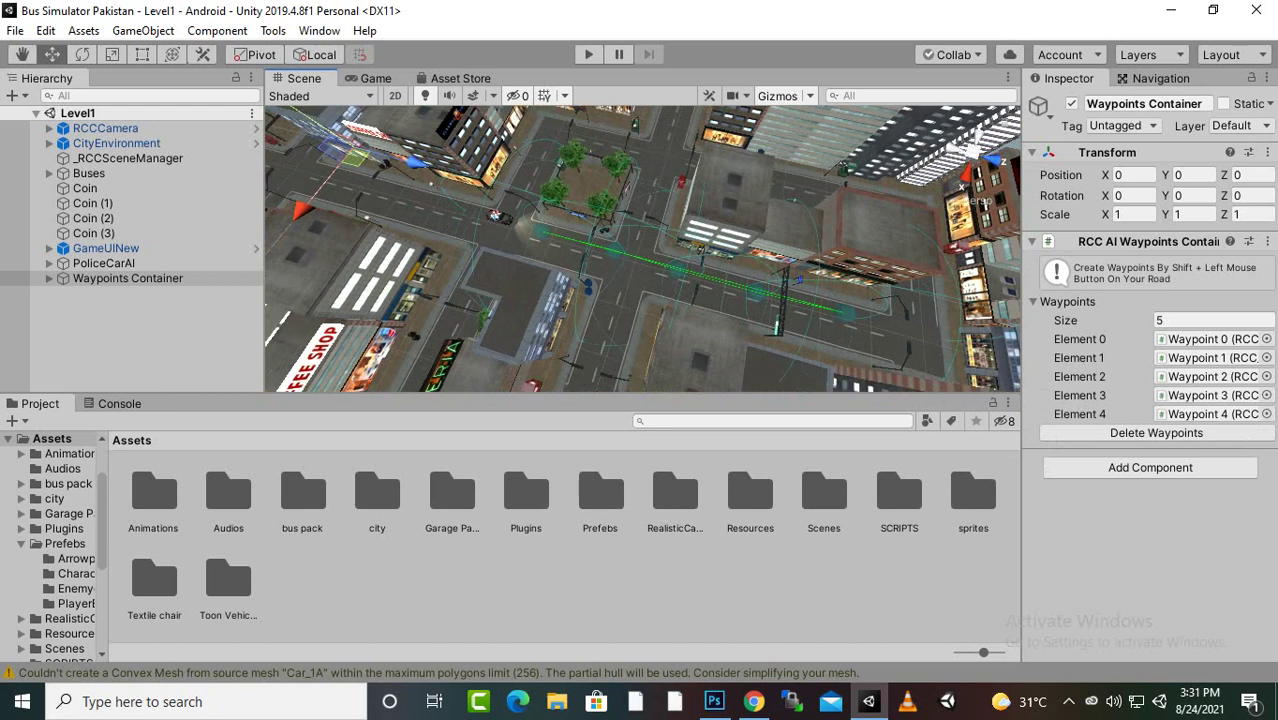
{"action": "middle_click_drag", "start_coordinate": [642, 248], "coordinate": [398, 178]}
{"action": "scroll", "coordinate": [642, 248], "scroll_direction": "up", "scroll_amount": 8}
{"action": "right_click_drag", "start_coordinate": [268, 203], "coordinate": [266, 200]}
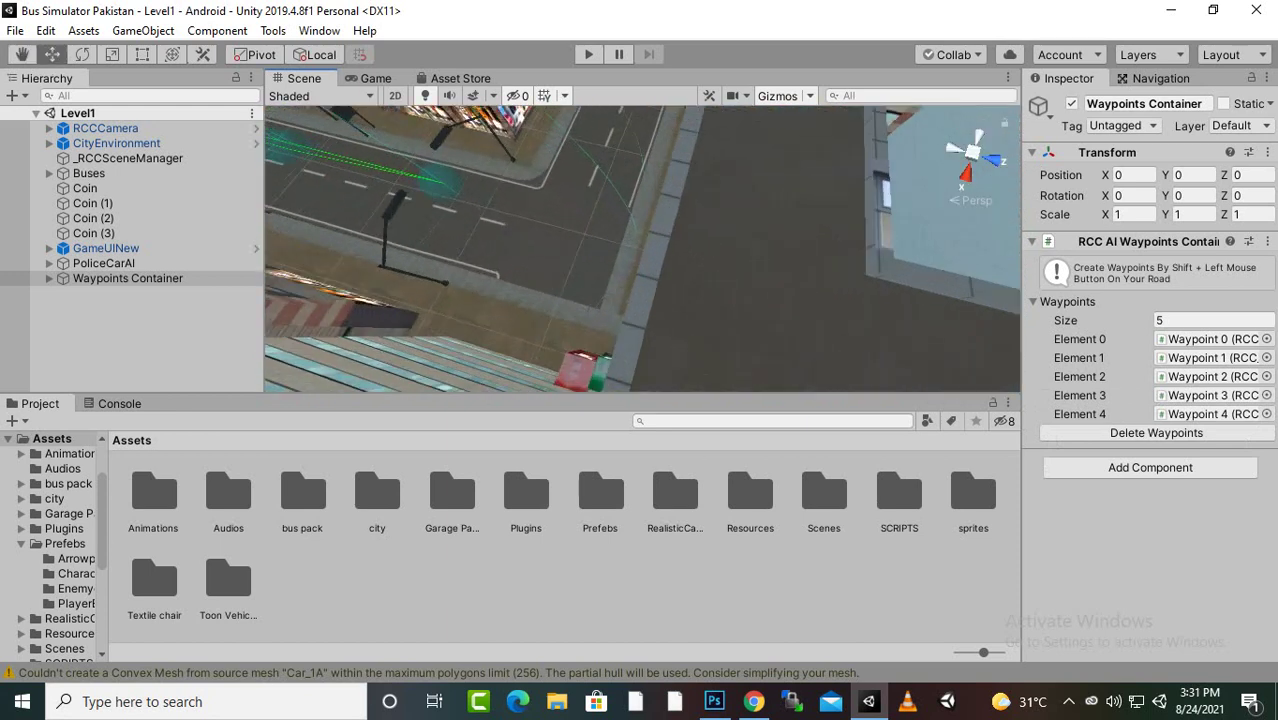
{"action": "left_click", "coordinate": [548, 213], "text": "shift"}
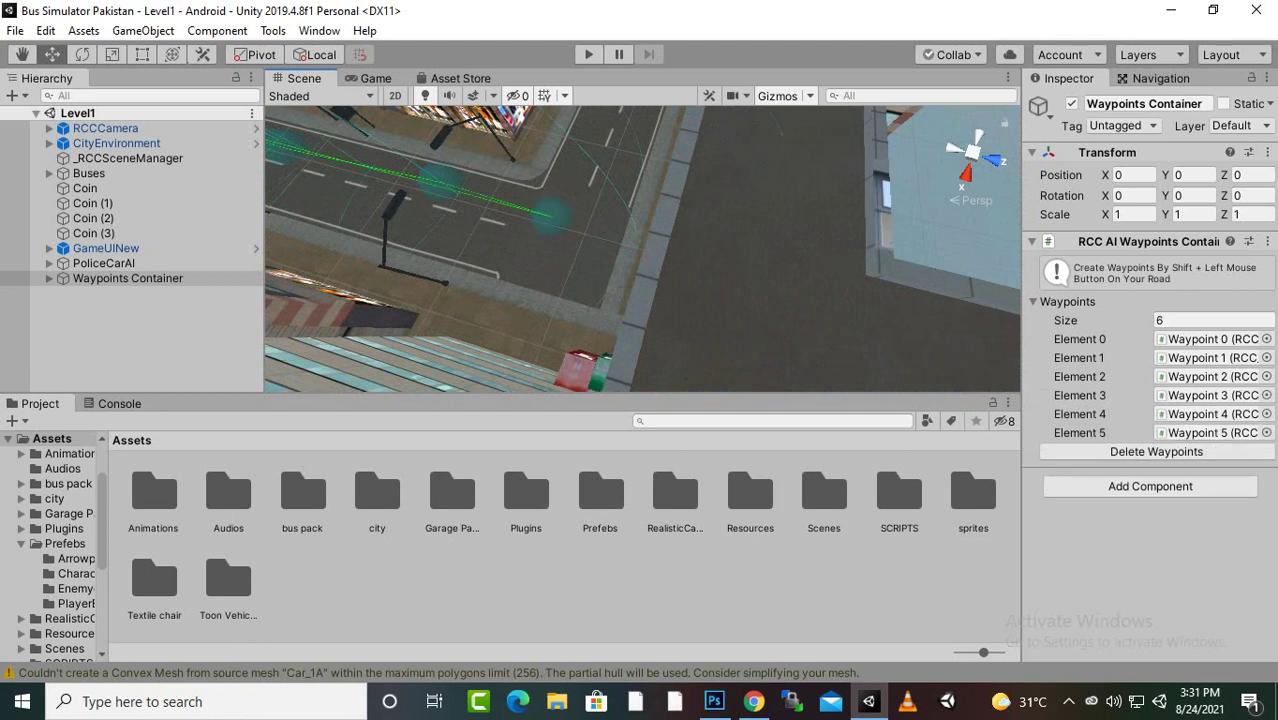
{"action": "left_click", "coordinate": [584, 169], "text": "shift"}
{"action": "left_click", "coordinate": [598, 125], "text": "shift"}
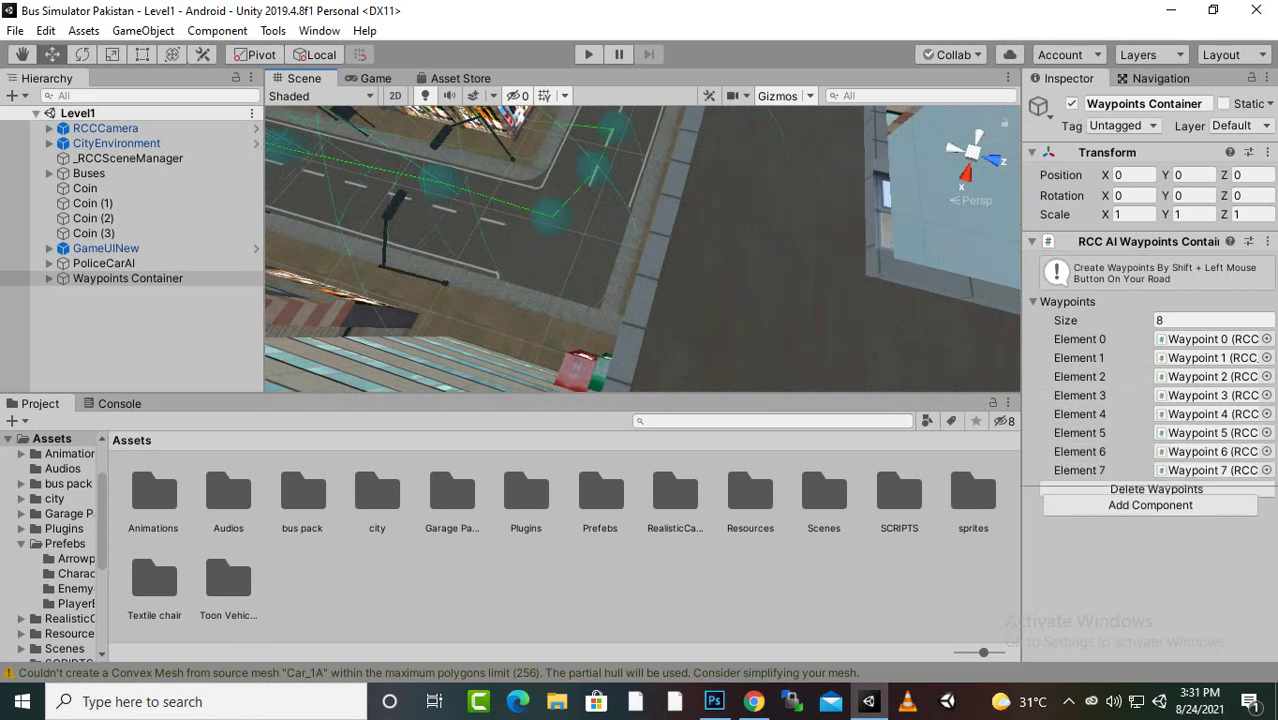
Place four waypoints up the side street and around its next corner into the parallel road
{"action": "right_click_drag", "start_coordinate": [598, 125], "coordinate": [278, 204]}
{"action": "middle_click_drag", "start_coordinate": [618, 142], "coordinate": [622, 275]}
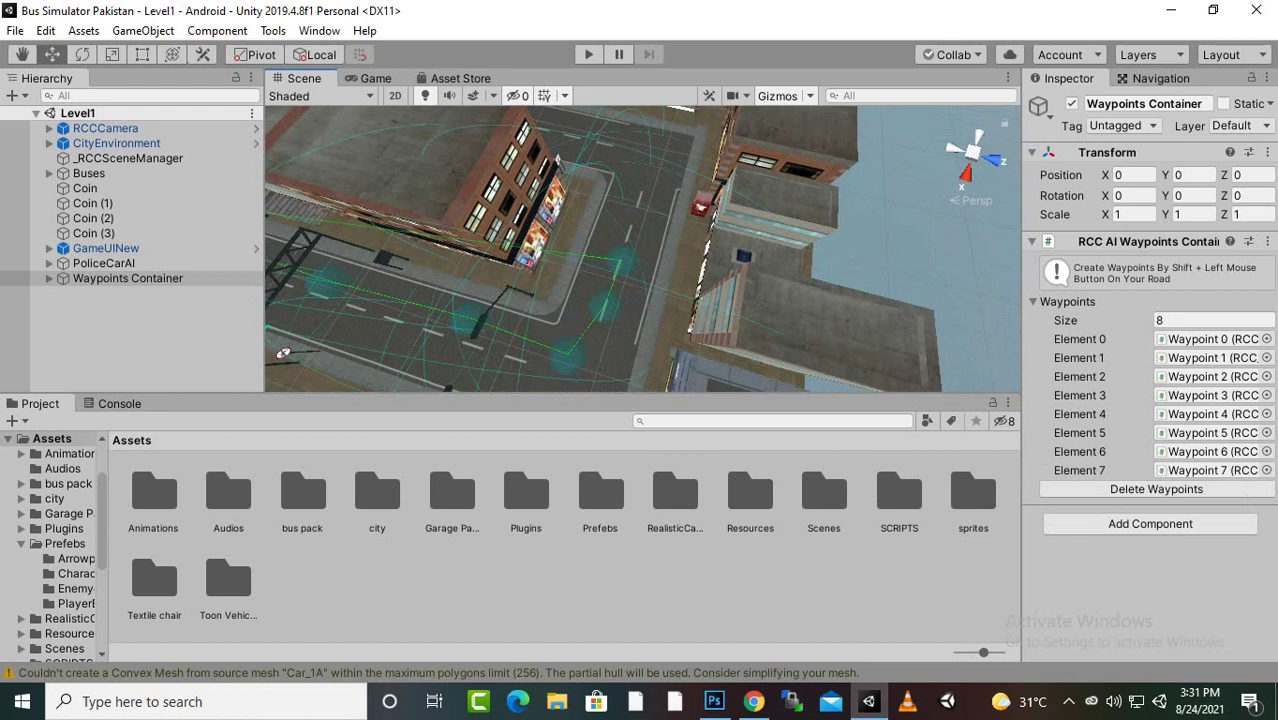
{"action": "left_click", "coordinate": [629, 217], "text": "shift"}
{"action": "left_click", "coordinate": [648, 175], "text": "shift"}
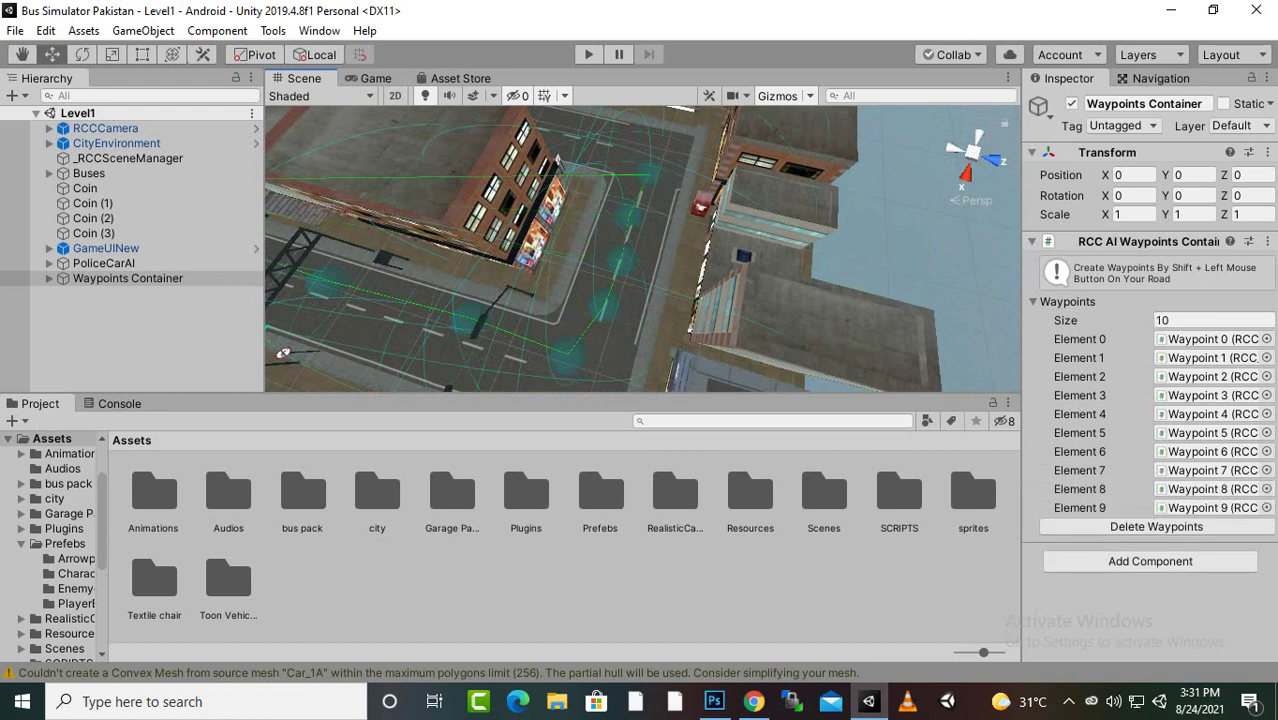
{"action": "left_click", "coordinate": [634, 152], "text": "shift"}
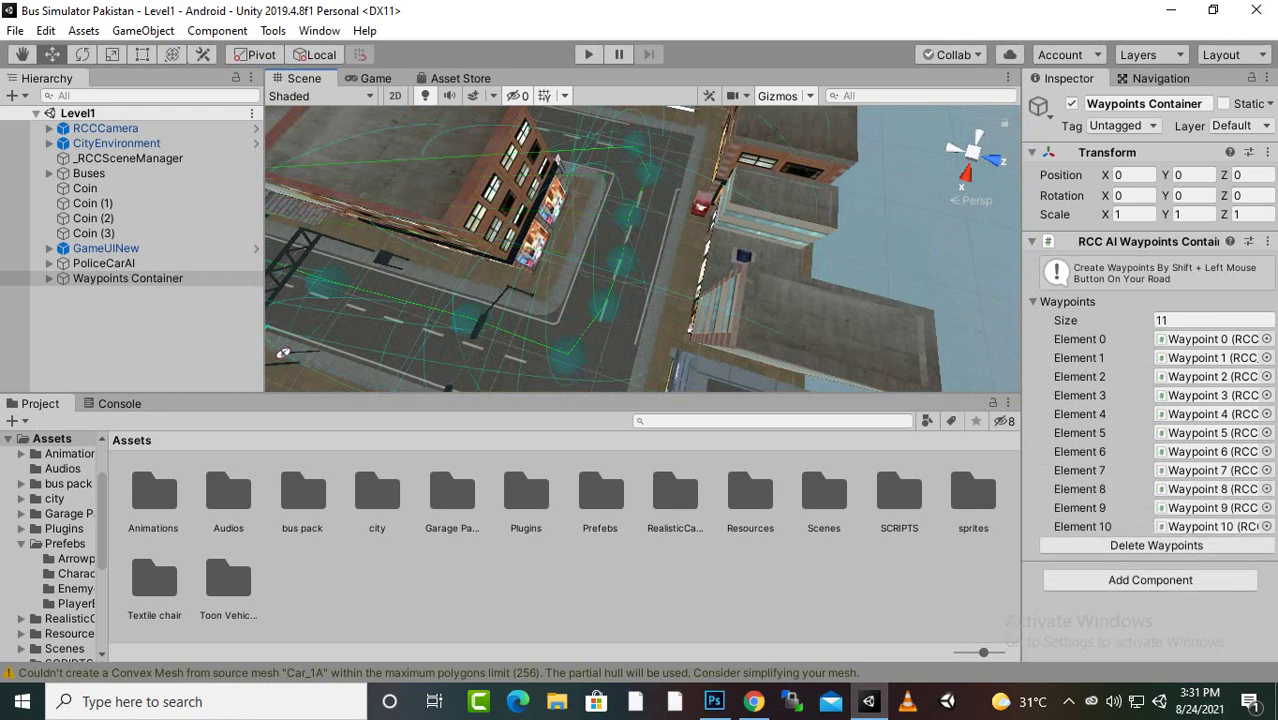
{"action": "left_click", "coordinate": [585, 136], "text": "shift"}
Place five waypoints along the parallel road, leading through the intersection and past the far side of the tree plaza
{"action": "middle_click_drag", "start_coordinate": [420, 125], "coordinate": [455, 195]}
{"action": "middle_click_drag", "start_coordinate": [360, 145], "coordinate": [602, 291]}
{"action": "left_click", "coordinate": [383, 178], "text": "shift"}
{"action": "scroll", "coordinate": [493, 234], "scroll_direction": "up", "scroll_amount": 3}
{"action": "scroll", "coordinate": [602, 291], "scroll_direction": "down", "scroll_amount": 4}
{"action": "scroll", "coordinate": [642, 248], "scroll_direction": "down", "scroll_amount": 7}
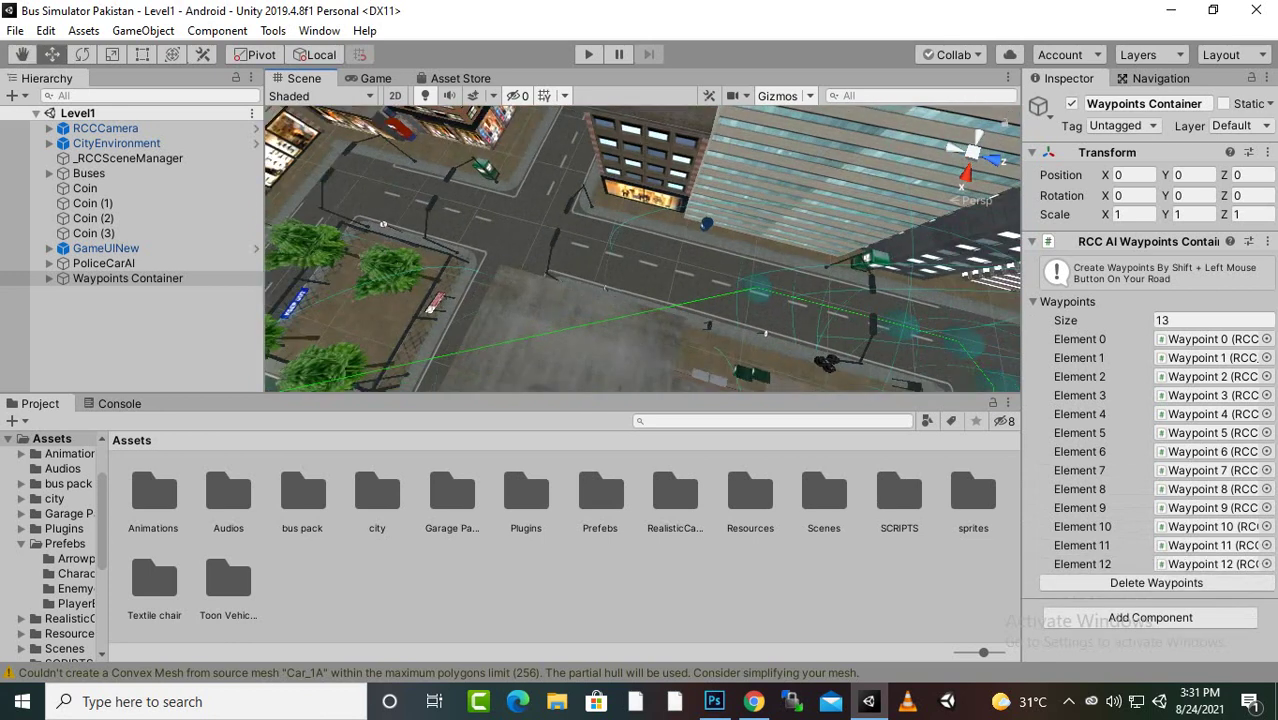
{"action": "left_click", "coordinate": [651, 256], "text": "shift"}
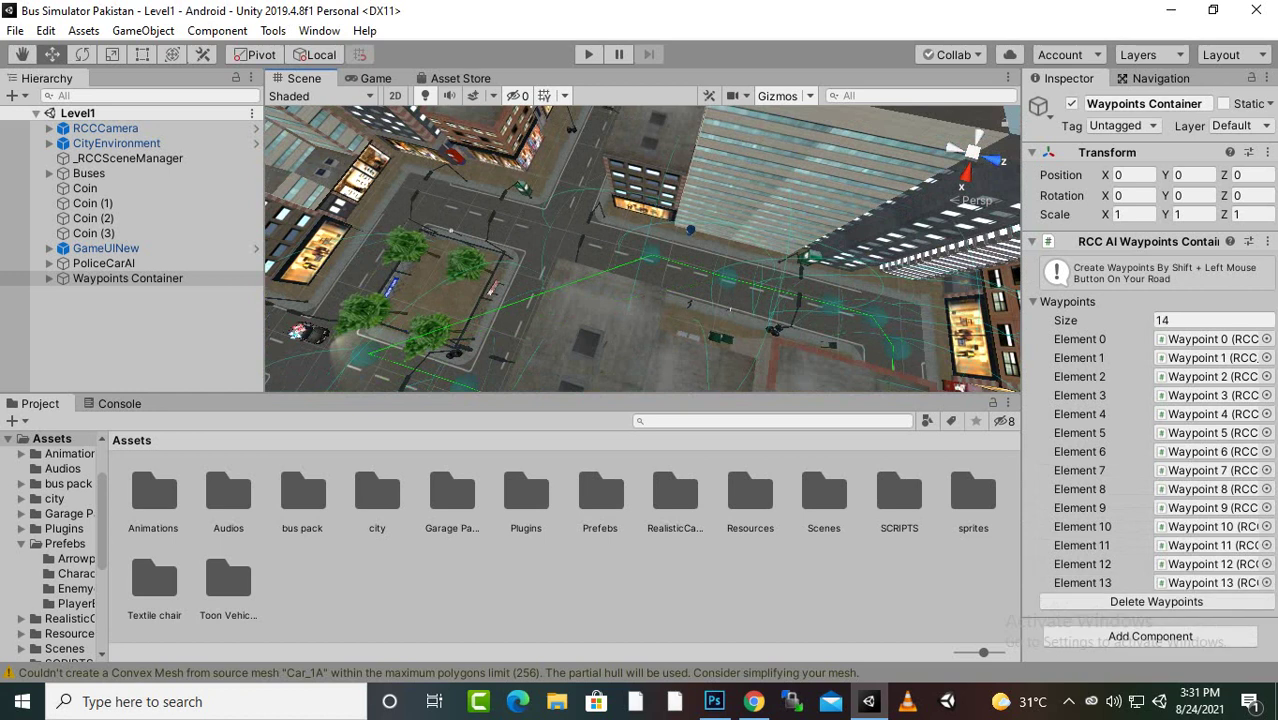
{"action": "left_click", "coordinate": [550, 229], "text": "shift"}
{"action": "scroll", "coordinate": [642, 248], "scroll_direction": "down", "scroll_amount": 3}
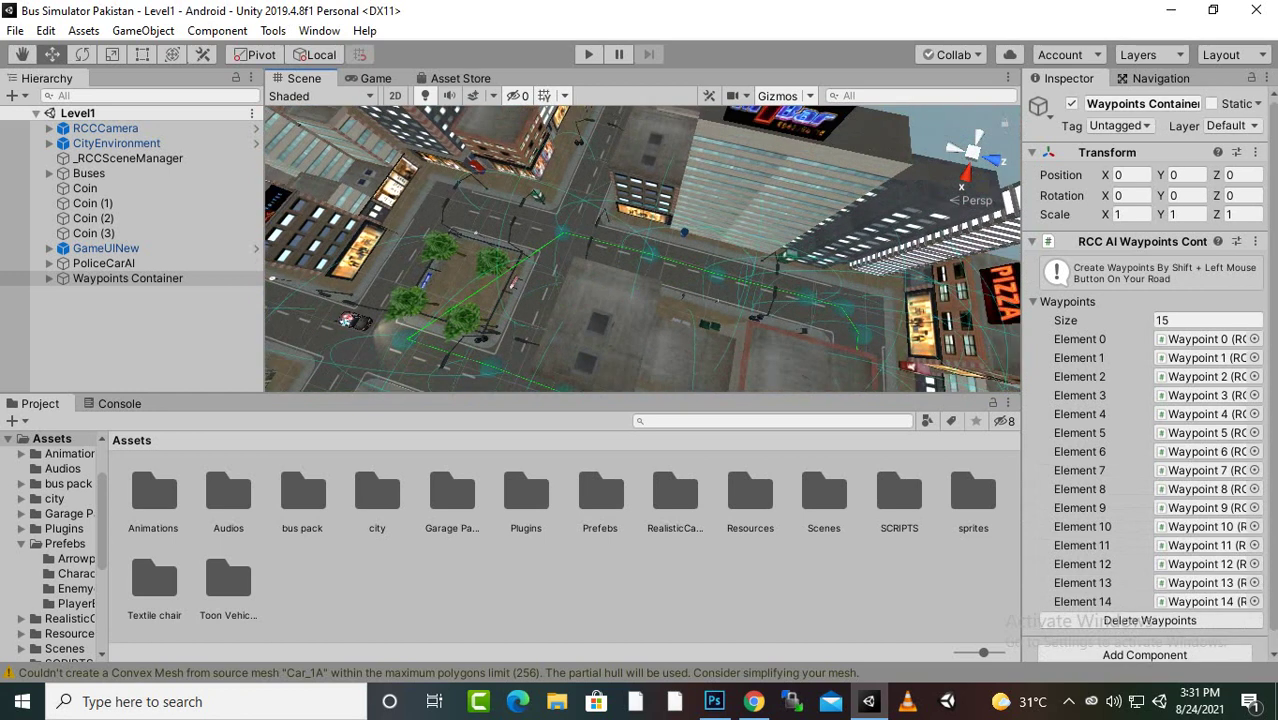
{"action": "left_click", "coordinate": [452, 296], "text": "shift"}
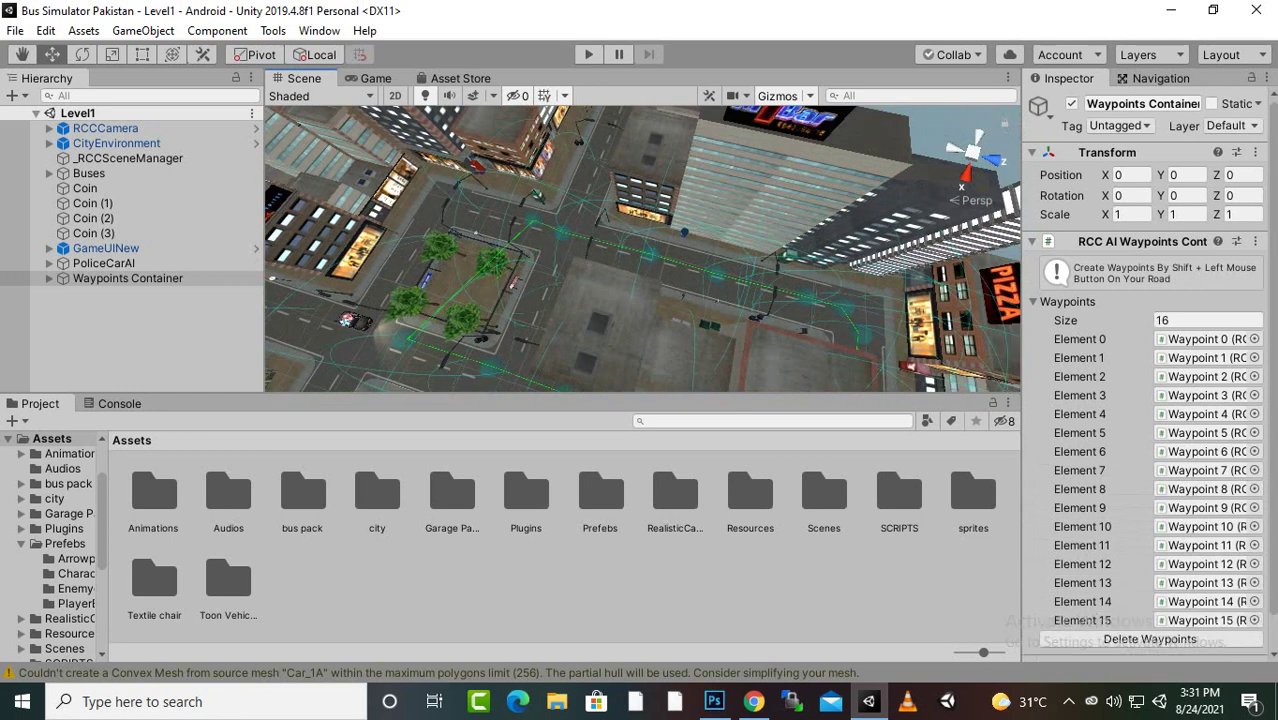
{"action": "left_click", "coordinate": [482, 209], "text": "shift"}
Add three waypoints turning the plaza's far corner and running down the street back toward the police car
{"action": "scroll", "coordinate": [718, 300], "scroll_direction": "up", "scroll_amount": 5}
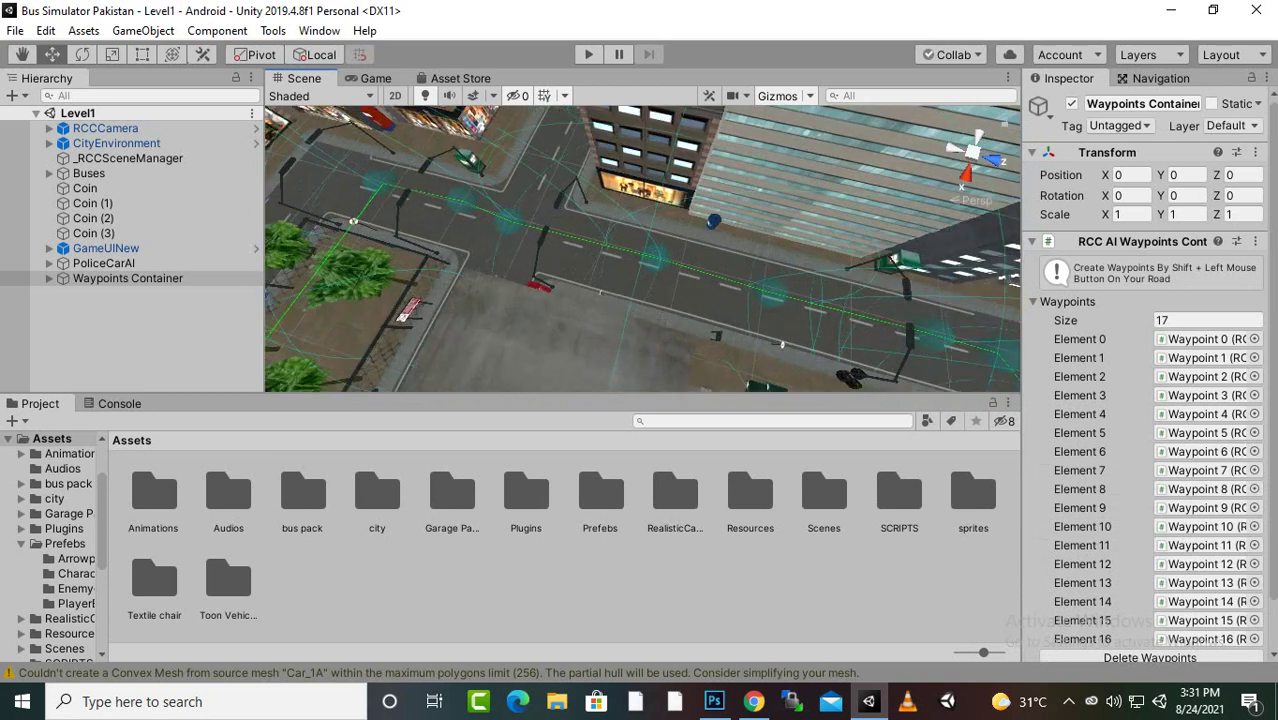
{"action": "middle_click_drag", "start_coordinate": [430, 290], "coordinate": [608, 243]}
{"action": "scroll", "coordinate": [608, 243], "scroll_direction": "up", "scroll_amount": 3}
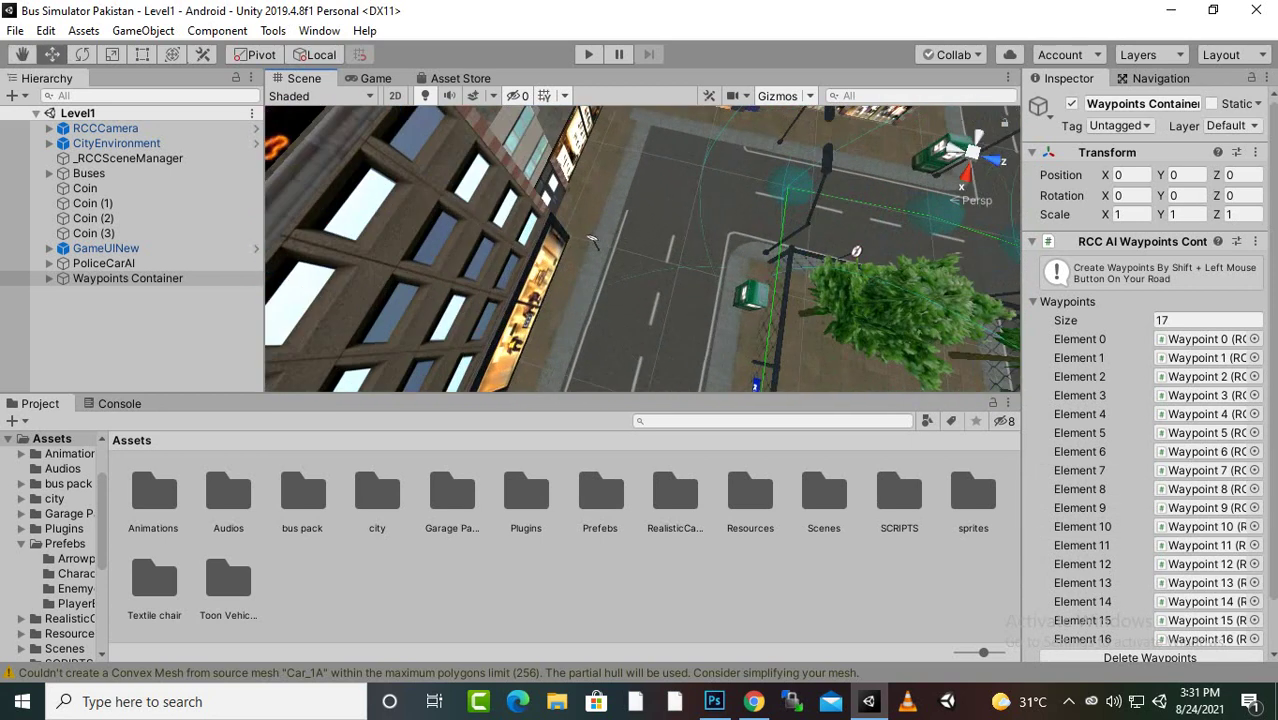
{"action": "left_click", "coordinate": [692, 182], "text": "shift"}
{"action": "scroll", "coordinate": [692, 182], "scroll_direction": "down", "scroll_amount": 2}
{"action": "left_click", "coordinate": [650, 291], "text": "shift"}
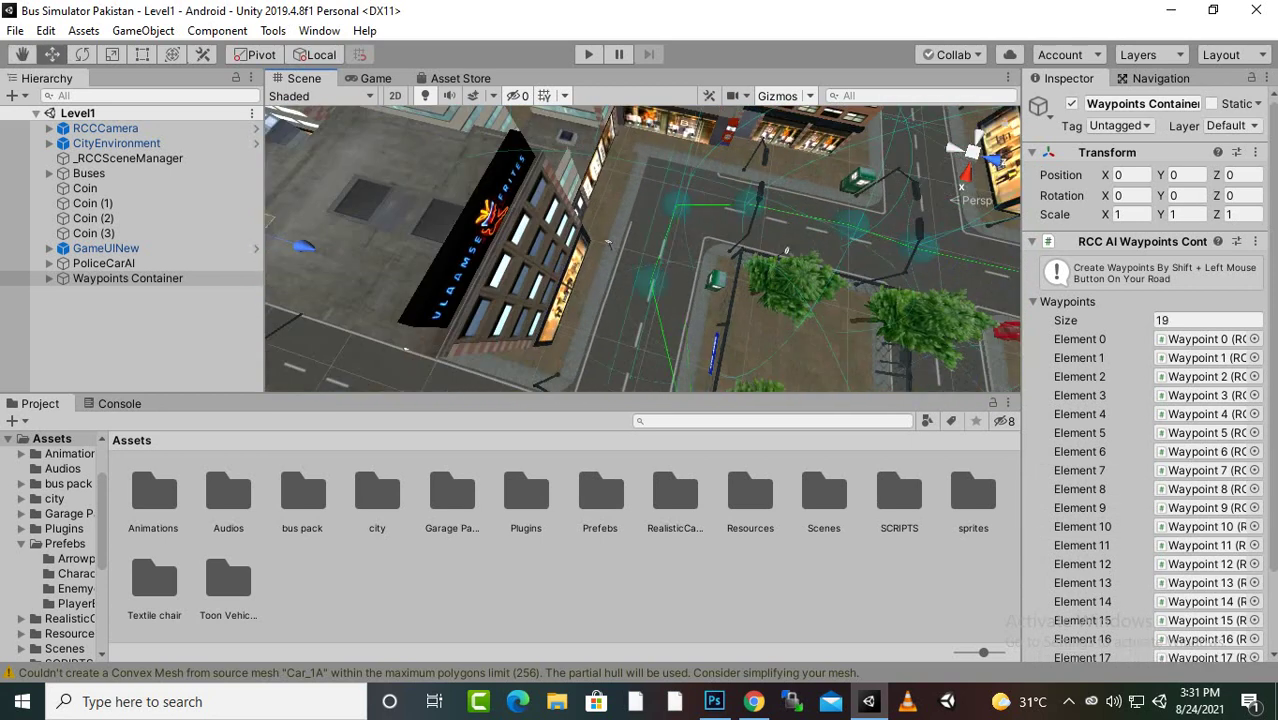
{"action": "scroll", "coordinate": [650, 291], "scroll_direction": "down", "scroll_amount": 6}
{"action": "left_click", "coordinate": [644, 308], "text": "shift"}
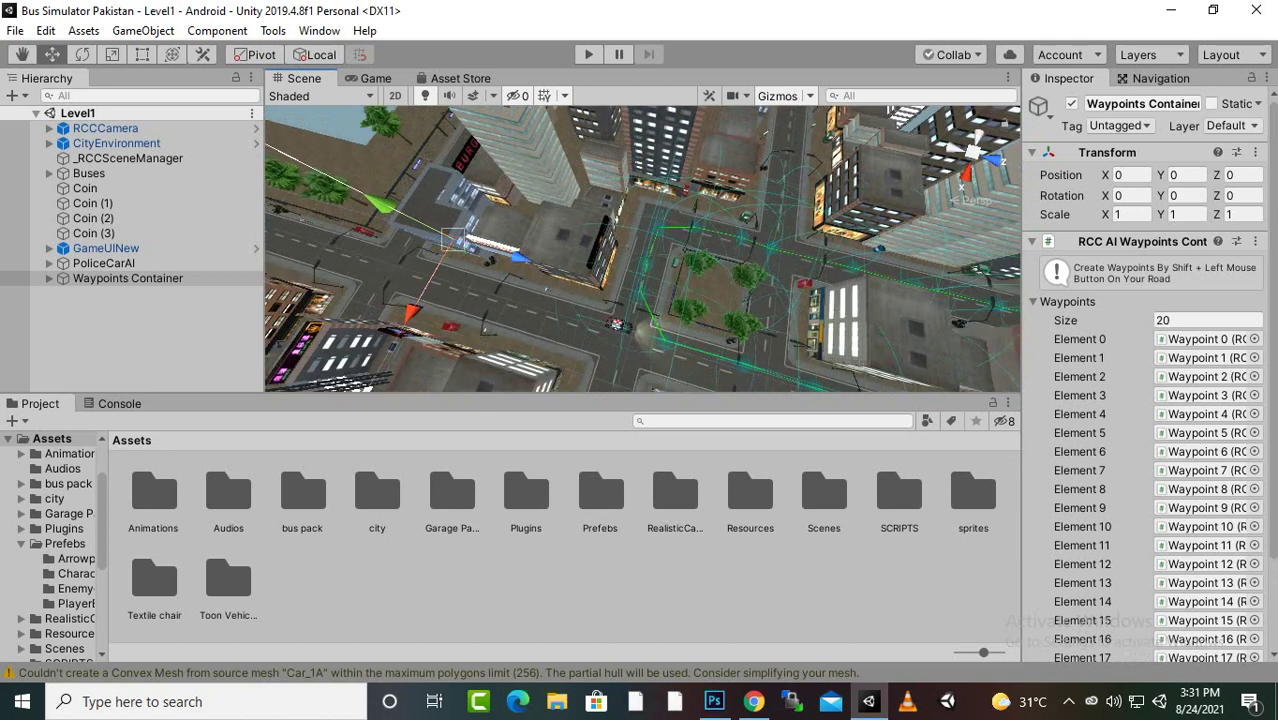
Close the route around the block with two waypoints at the intersection beside the police car
{"action": "middle_click_drag", "start_coordinate": [644, 308], "coordinate": [585, 168]}
{"action": "scroll", "coordinate": [585, 168], "scroll_direction": "up", "scroll_amount": 1}
{"action": "scroll", "coordinate": [642, 248], "scroll_direction": "up", "scroll_amount": 5}
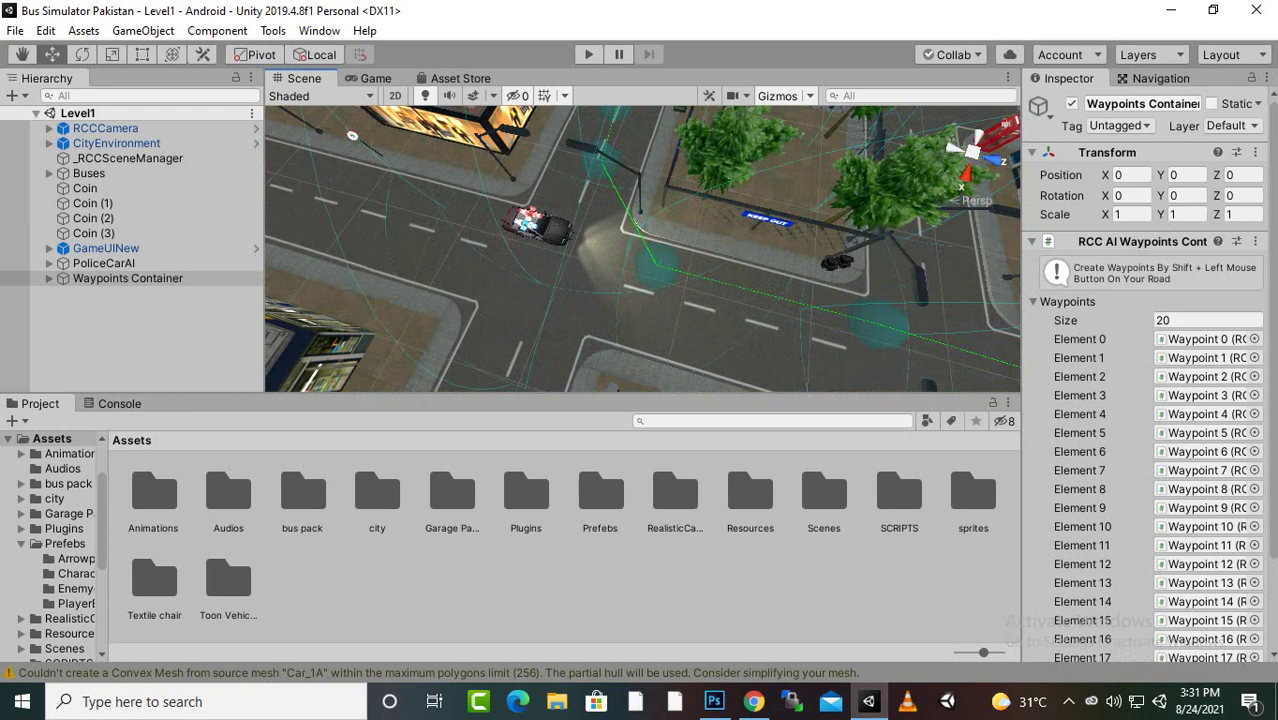
{"action": "left_click", "coordinate": [579, 192], "text": "shift"}
{"action": "left_click", "coordinate": [569, 256], "text": "shift"}
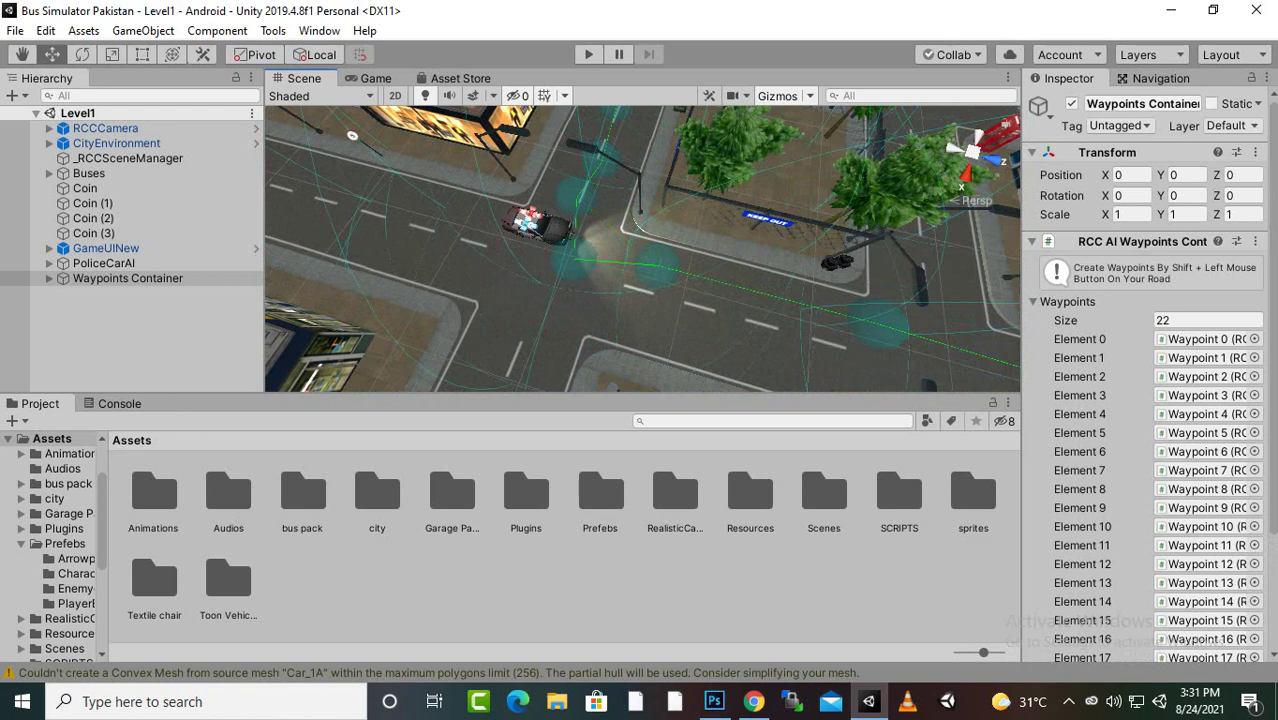
{"action": "scroll", "coordinate": [642, 248], "scroll_direction": "down", "scroll_amount": 3}
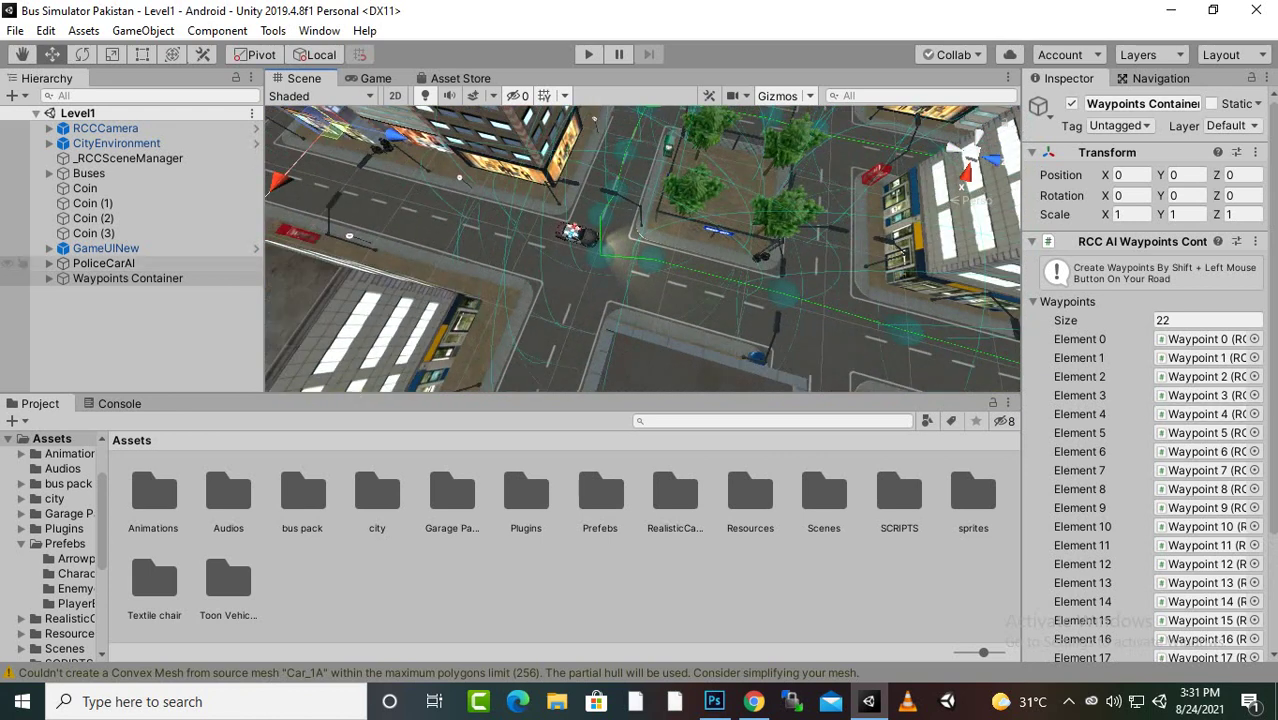
Assign the Waypoints Container to the waypoints field of PoliceCarAI's RCC AI Car Controller
{"action": "left_click", "coordinate": [103, 263]}
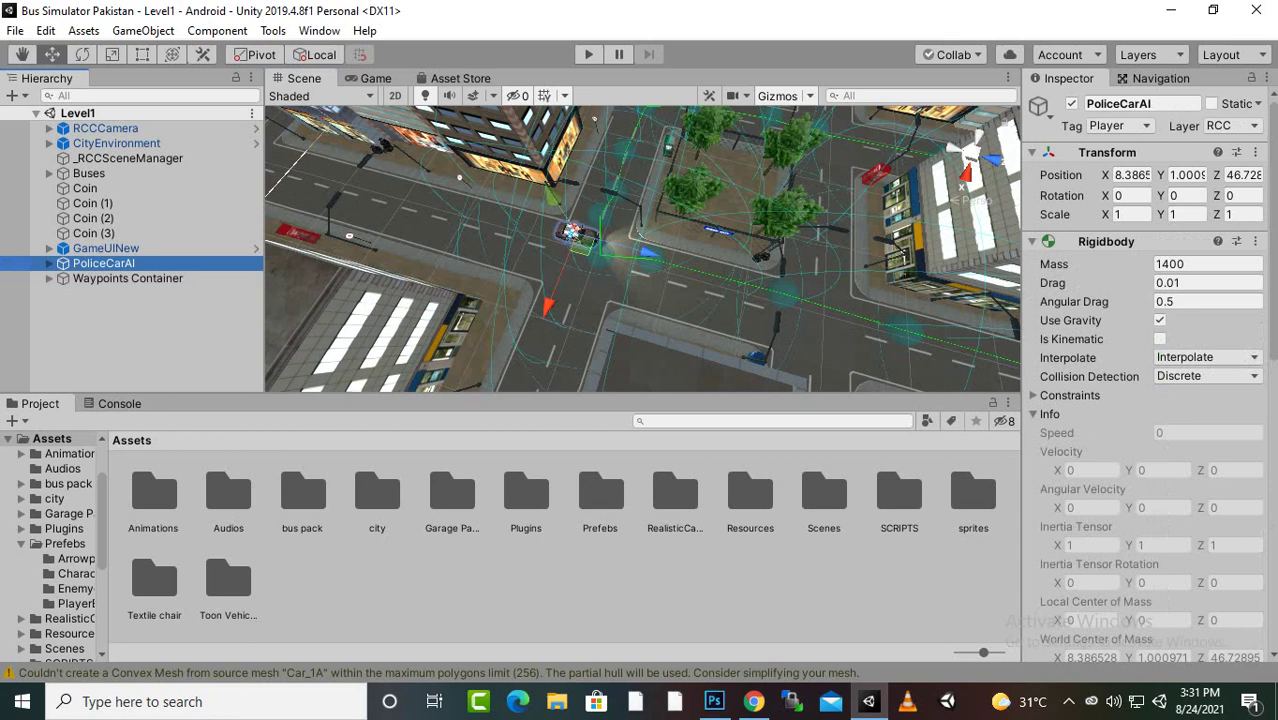
{"action": "scroll", "coordinate": [1150, 380], "scroll_direction": "down", "scroll_amount": 10}
{"action": "scroll", "coordinate": [1150, 380], "scroll_direction": "down", "scroll_amount": 3}
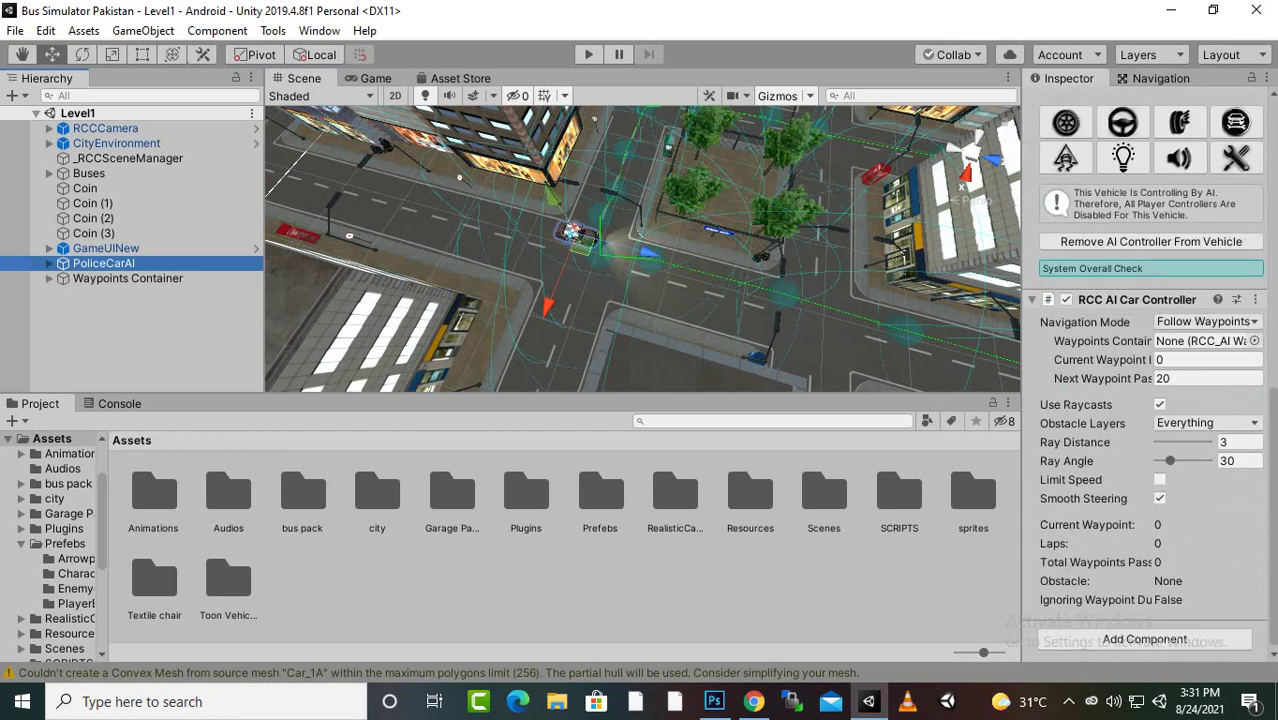
{"action": "left_click_drag", "start_coordinate": [110, 278], "coordinate": [1205, 341]}
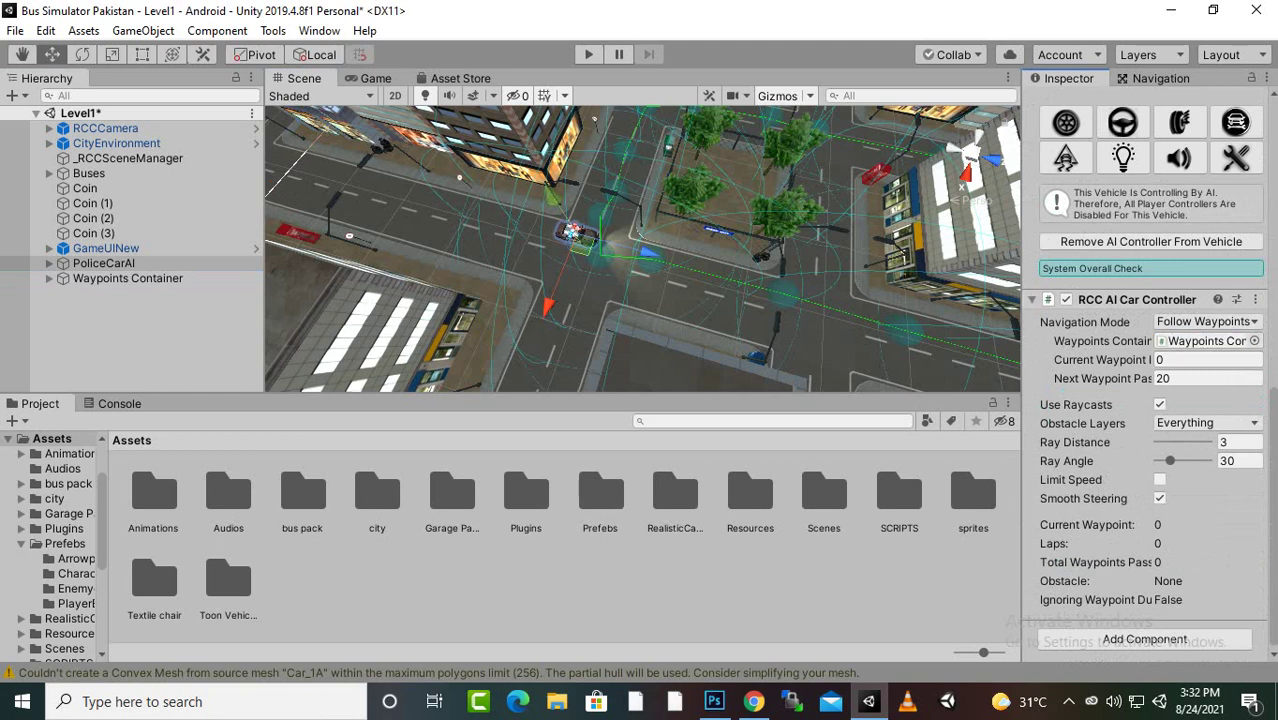
Review the list of waypoints stored in the Waypoints Container
{"action": "left_click", "coordinate": [105, 248]}
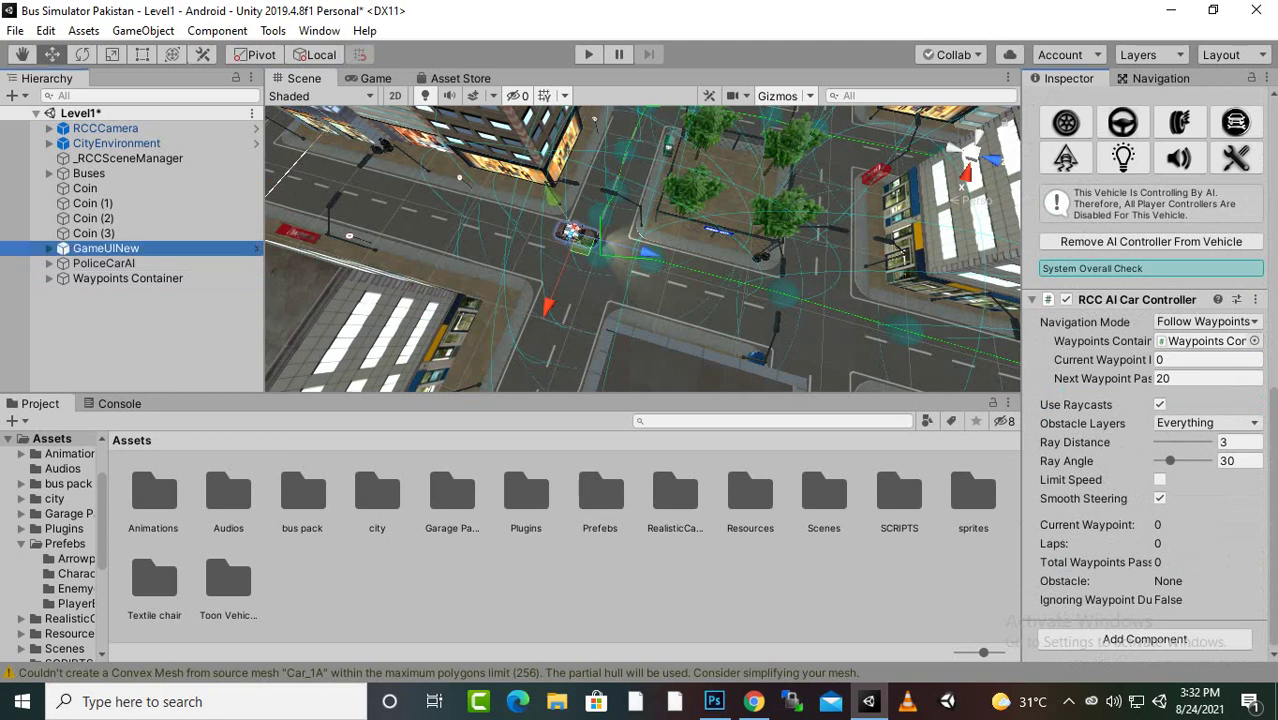
{"action": "left_click", "coordinate": [120, 278]}
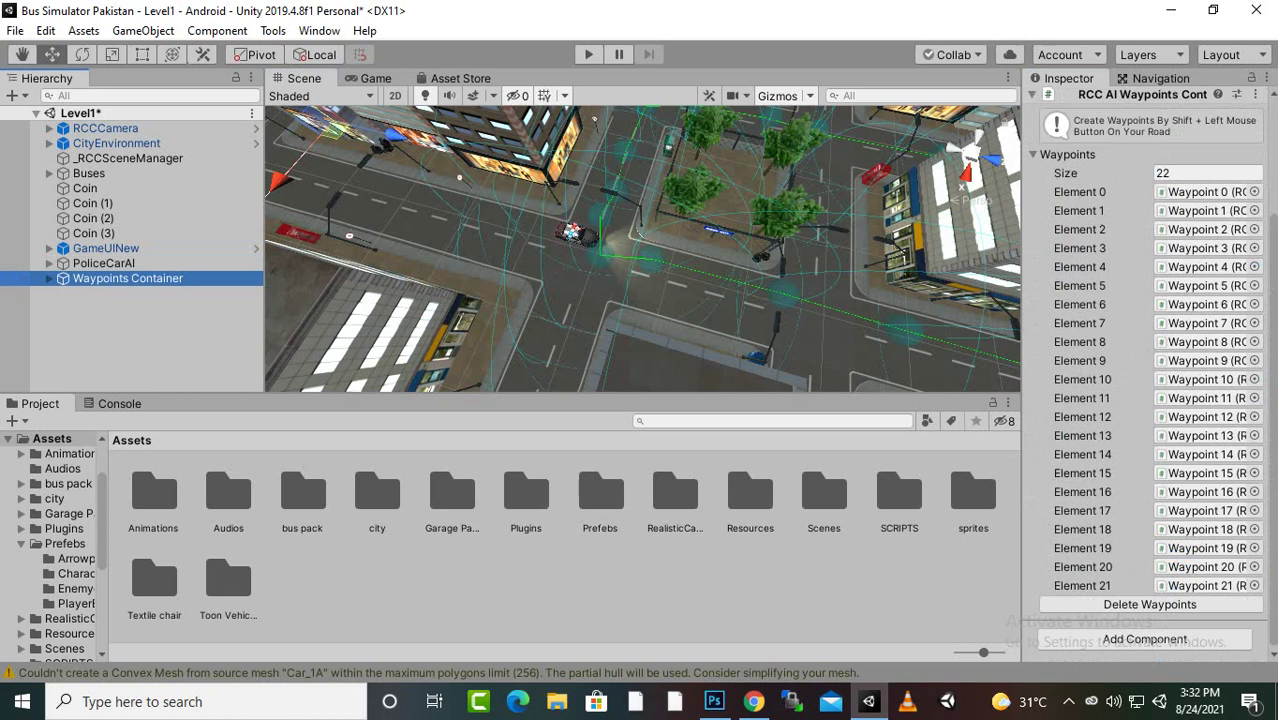
{"action": "scroll", "coordinate": [1148, 380], "scroll_direction": "up", "scroll_amount": 3}
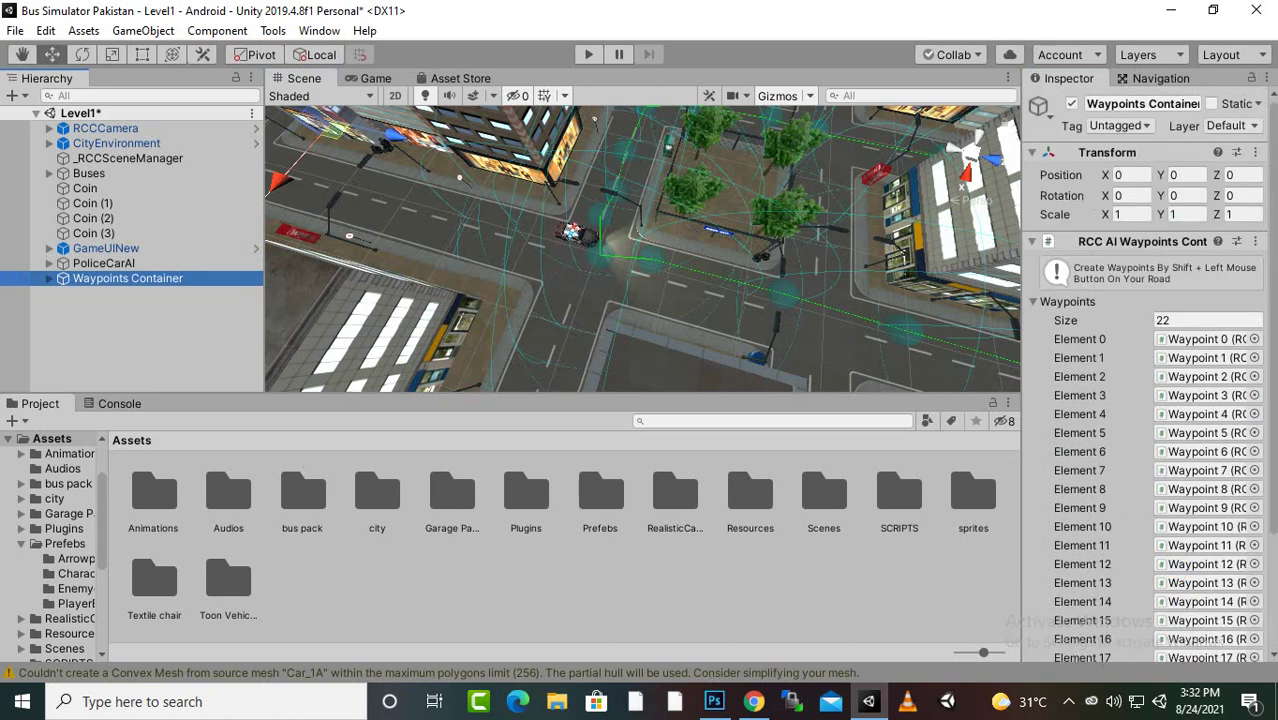
{"action": "scroll", "coordinate": [1148, 380], "scroll_direction": "down", "scroll_amount": 3}
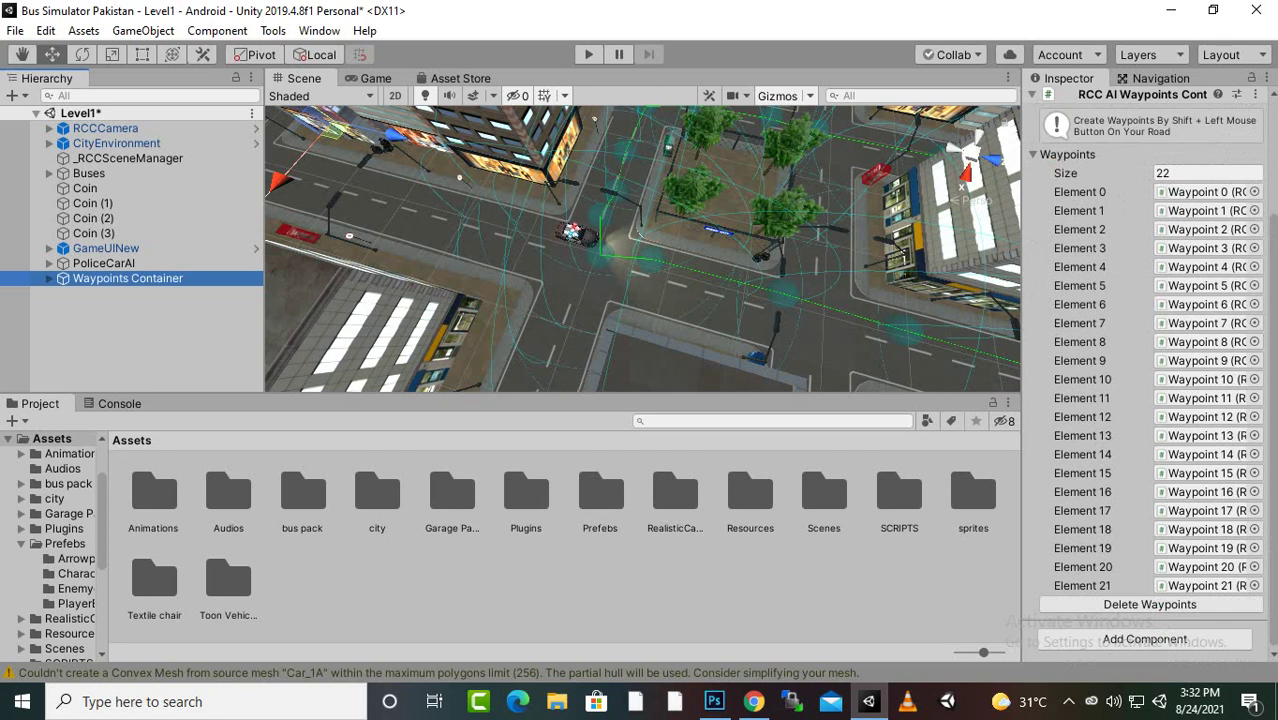
{"action": "scroll", "coordinate": [1150, 380], "scroll_direction": "up", "scroll_amount": 3}
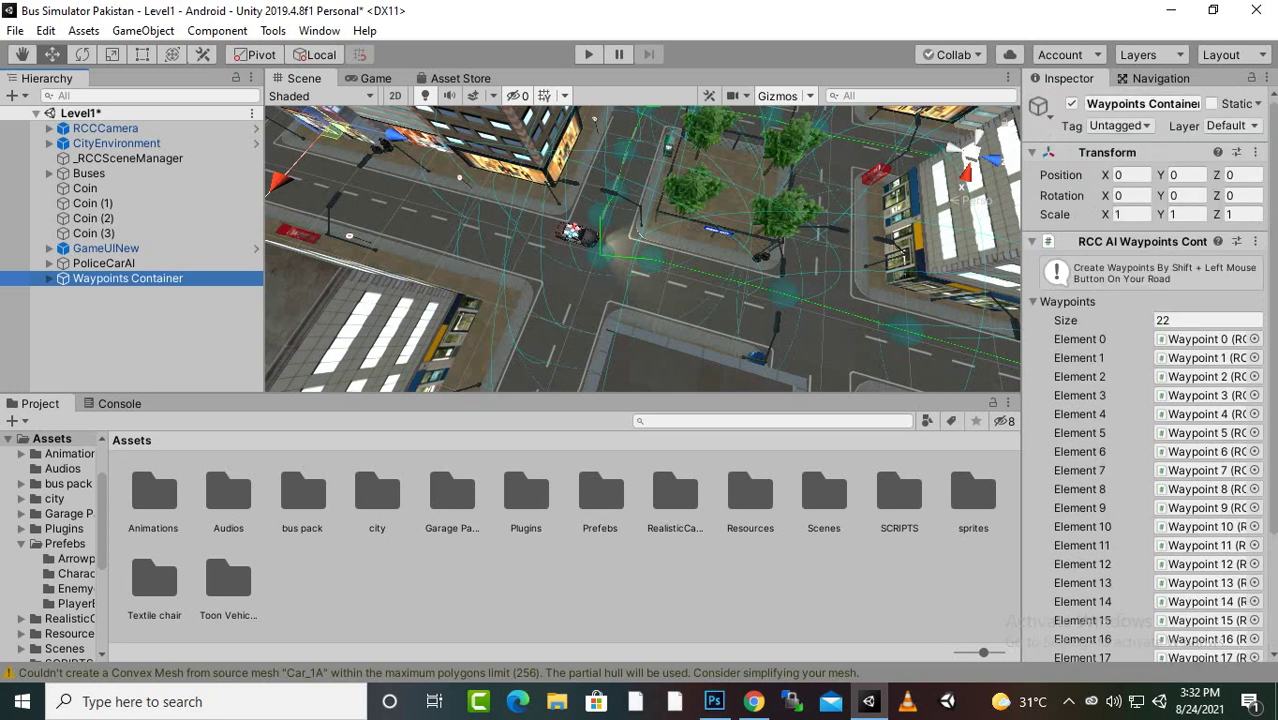
Enable Limit Speed on PoliceCarAI's AI controller and set its maximum speed to 25
{"action": "left_click", "coordinate": [103, 263]}
{"action": "scroll", "coordinate": [1150, 380], "scroll_direction": "down", "scroll_amount": 10}
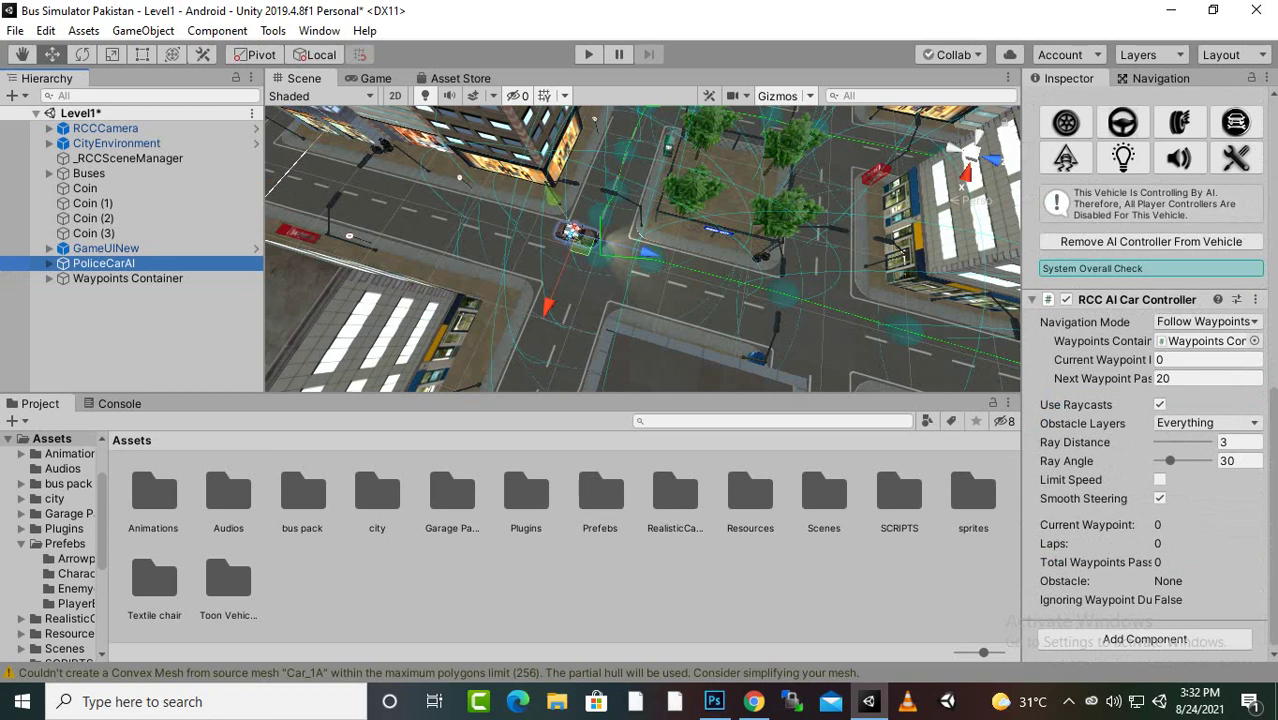
{"action": "left_click", "coordinate": [1159, 479]}
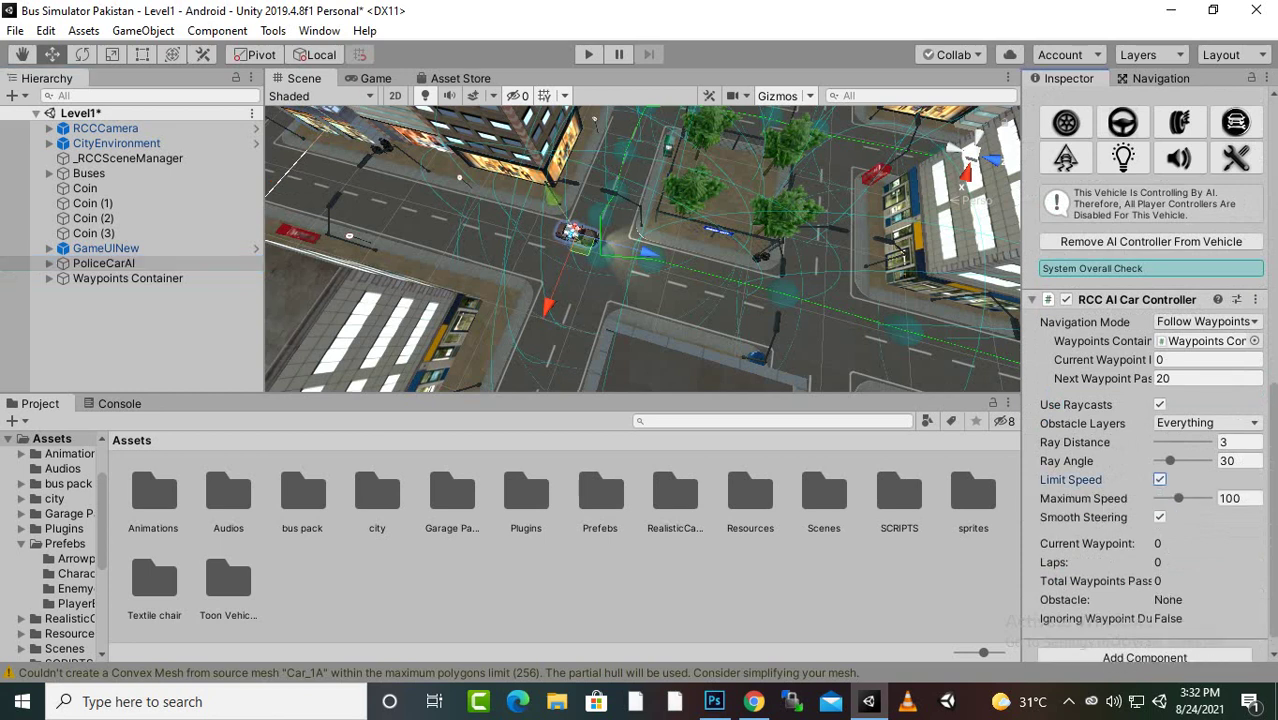
{"action": "left_click", "coordinate": [1238, 498]}
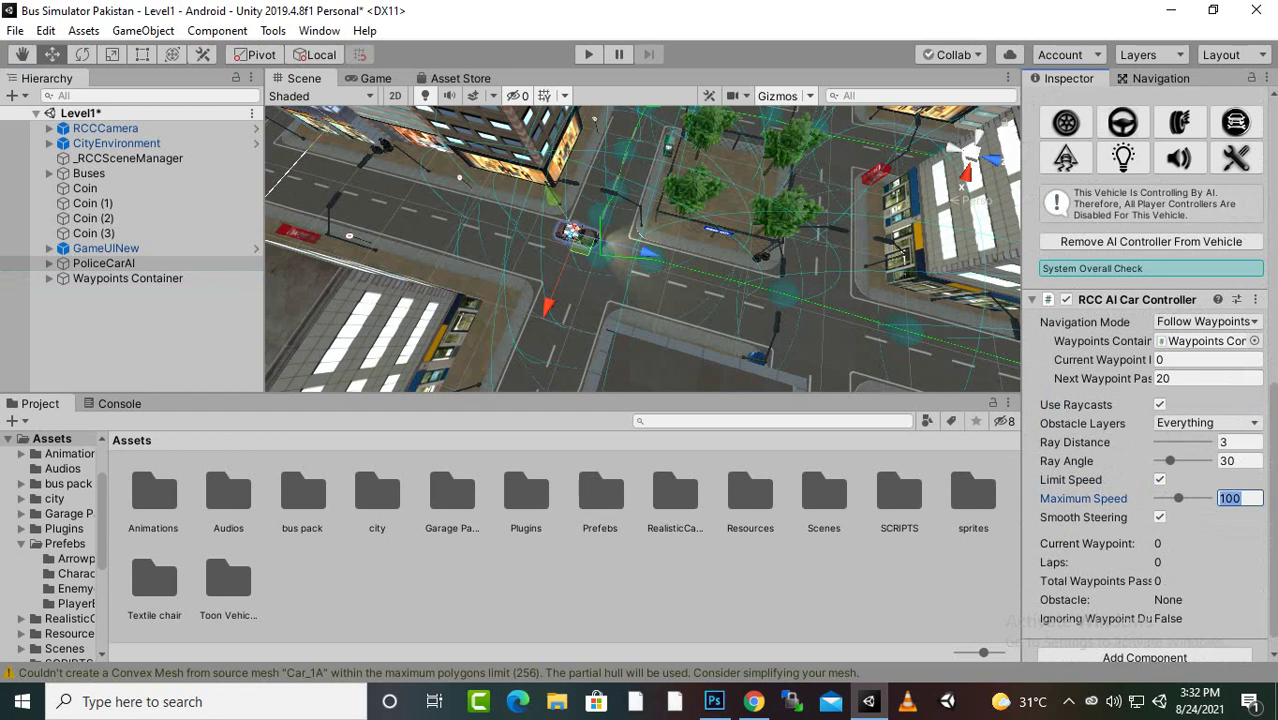
{"action": "type", "text": "25"}
Play-test the Level1 scene, checking the console messages and the game view, and stop the run
{"action": "key", "text": "ctrl+p"}
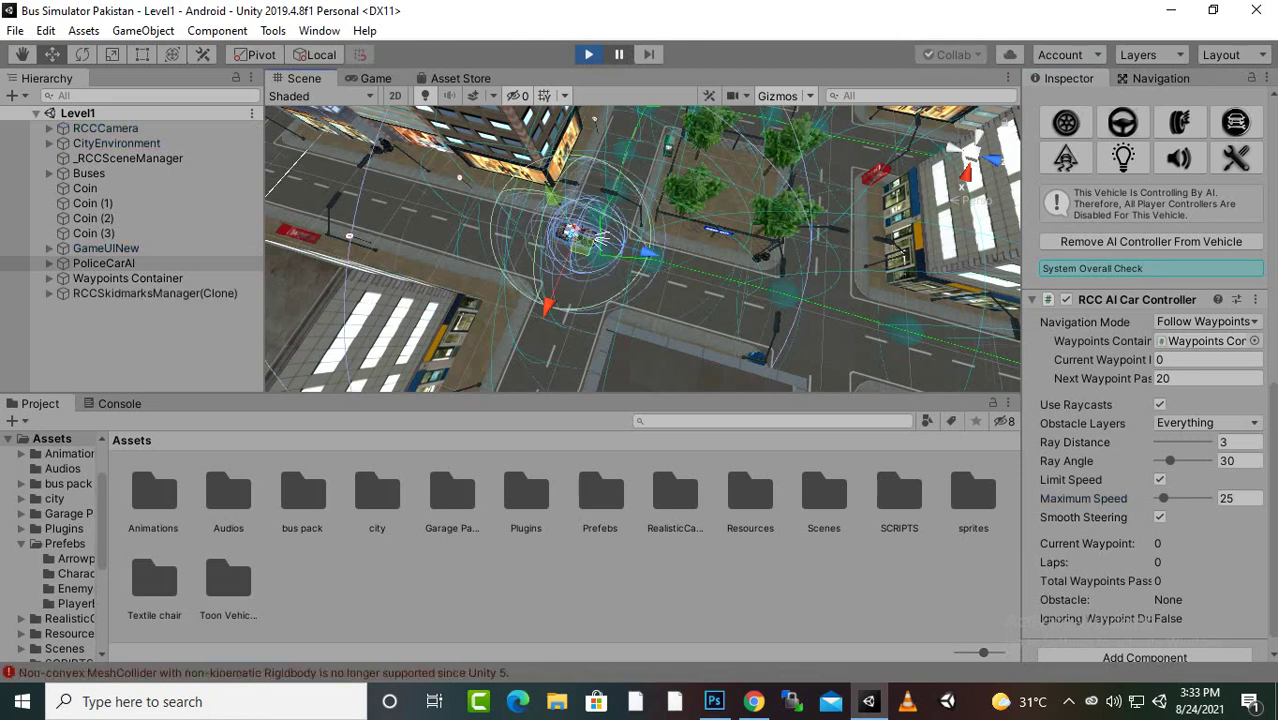
{"action": "key", "text": "ctrl+shift+c"}
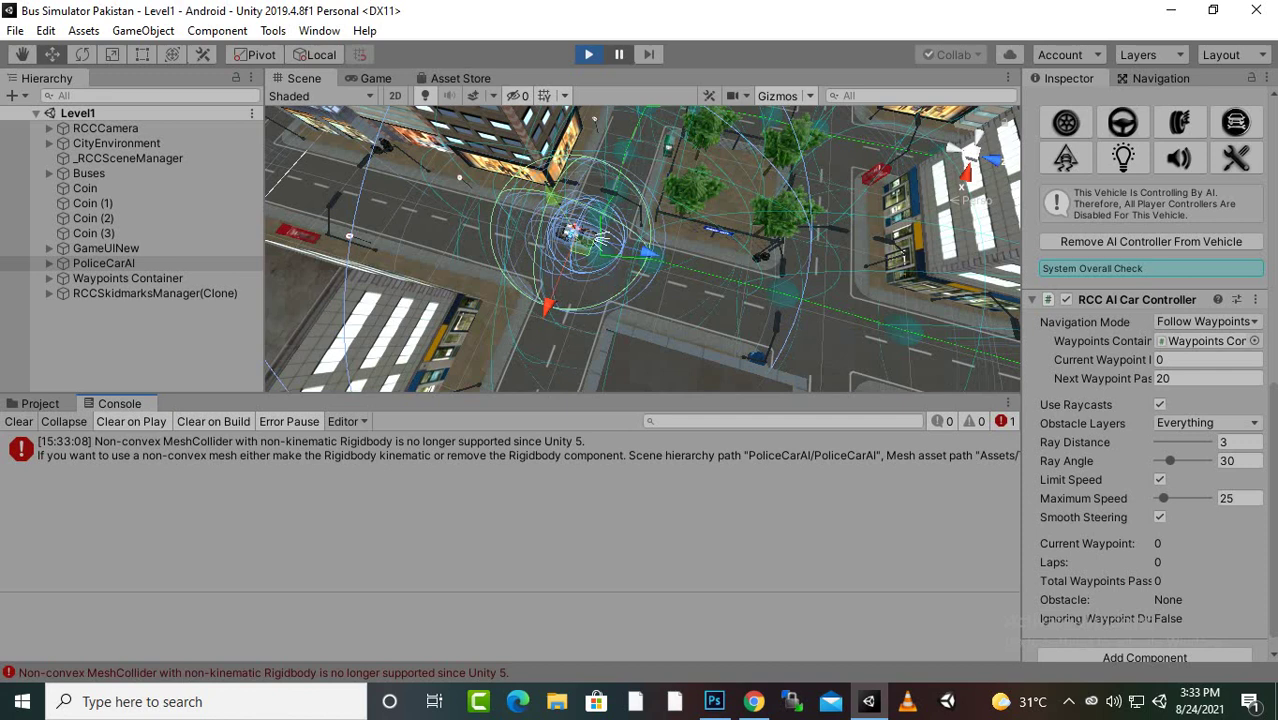
{"action": "key", "text": "ctrl+2"}
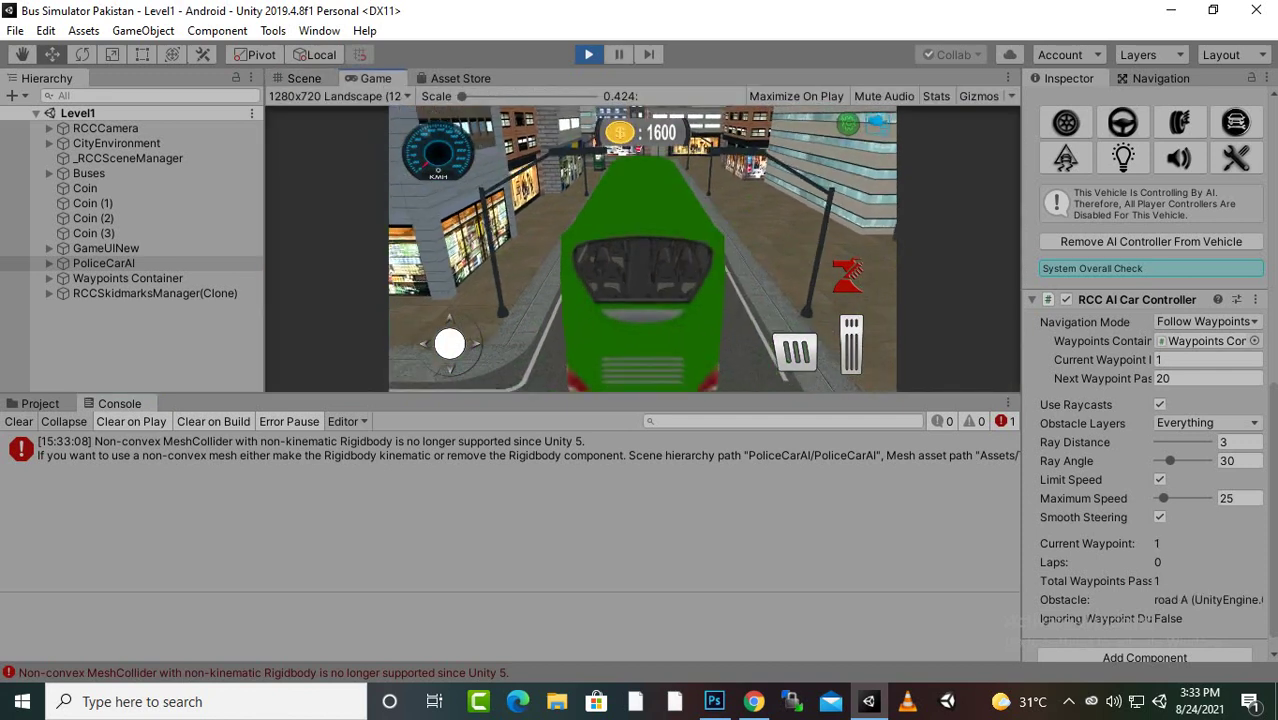
{"action": "key", "text": "ctrl+p"}
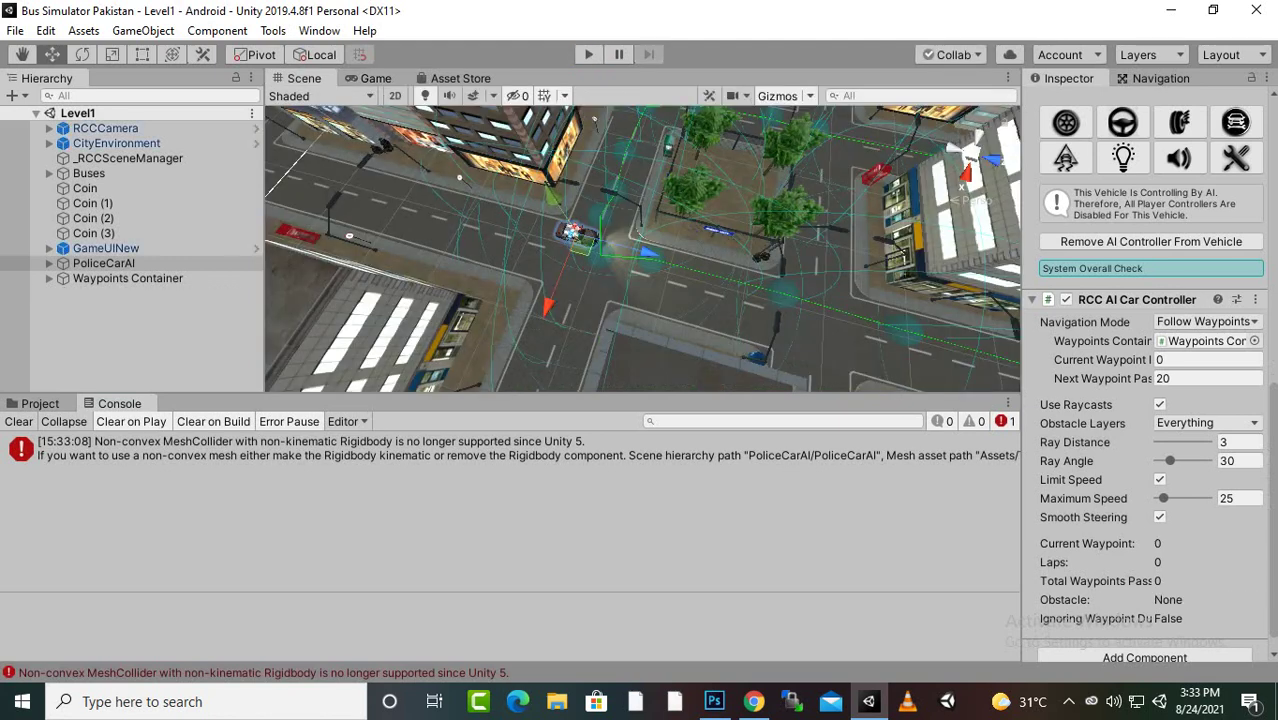
Enable Convex on the Mesh Collider of the car model nested inside PoliceCarAI
{"action": "left_click", "coordinate": [127, 278]}
{"action": "left_click", "coordinate": [103, 263]}
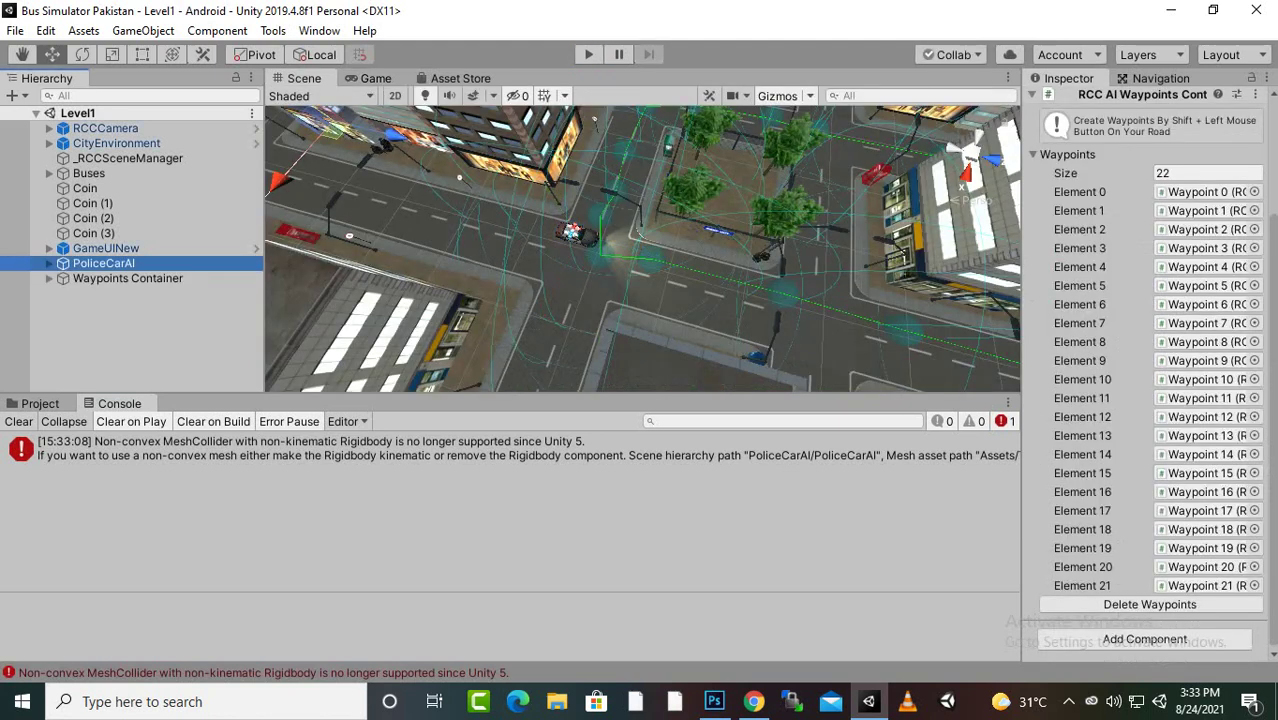
{"action": "scroll", "coordinate": [1144, 400], "scroll_direction": "down", "scroll_amount": 7}
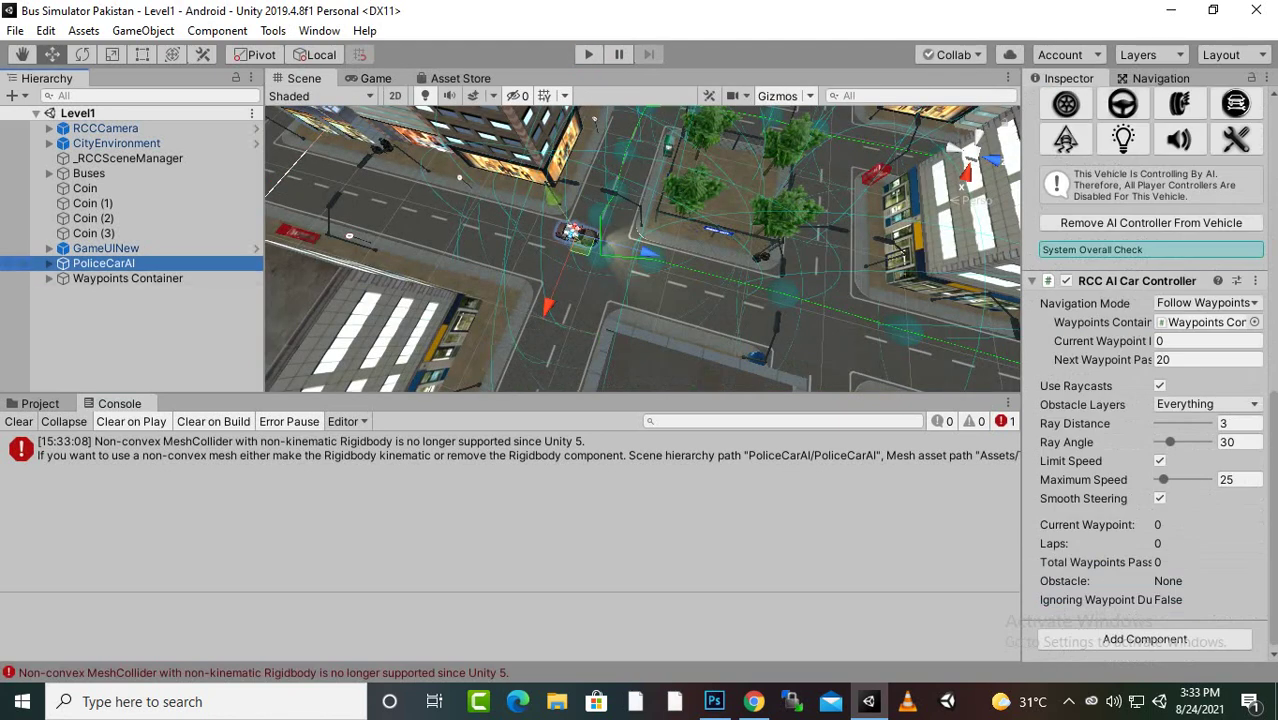
{"action": "left_click", "coordinate": [49, 263]}
{"action": "left_click", "coordinate": [117, 278]}
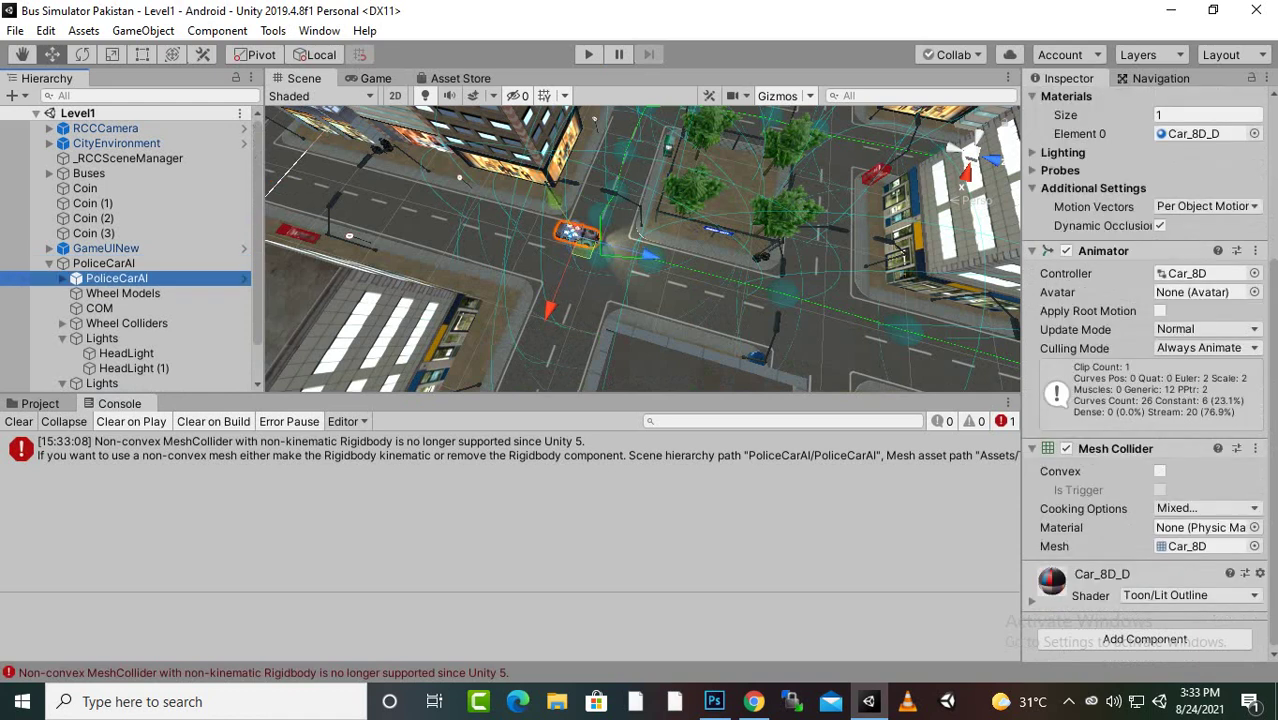
{"action": "left_click", "coordinate": [1159, 471]}
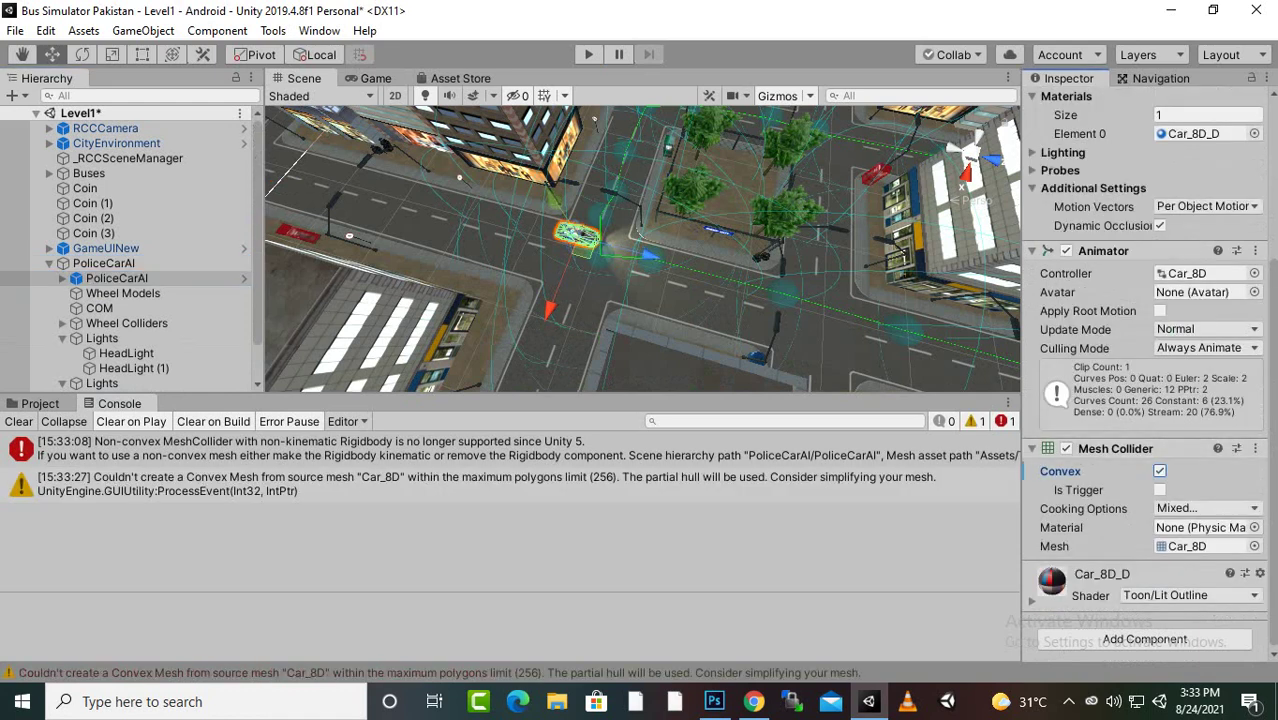
Save the scene's PoliceCarAI as a prefab in the Prefebs/Enemycars folder
{"action": "left_click", "coordinate": [42, 403]}
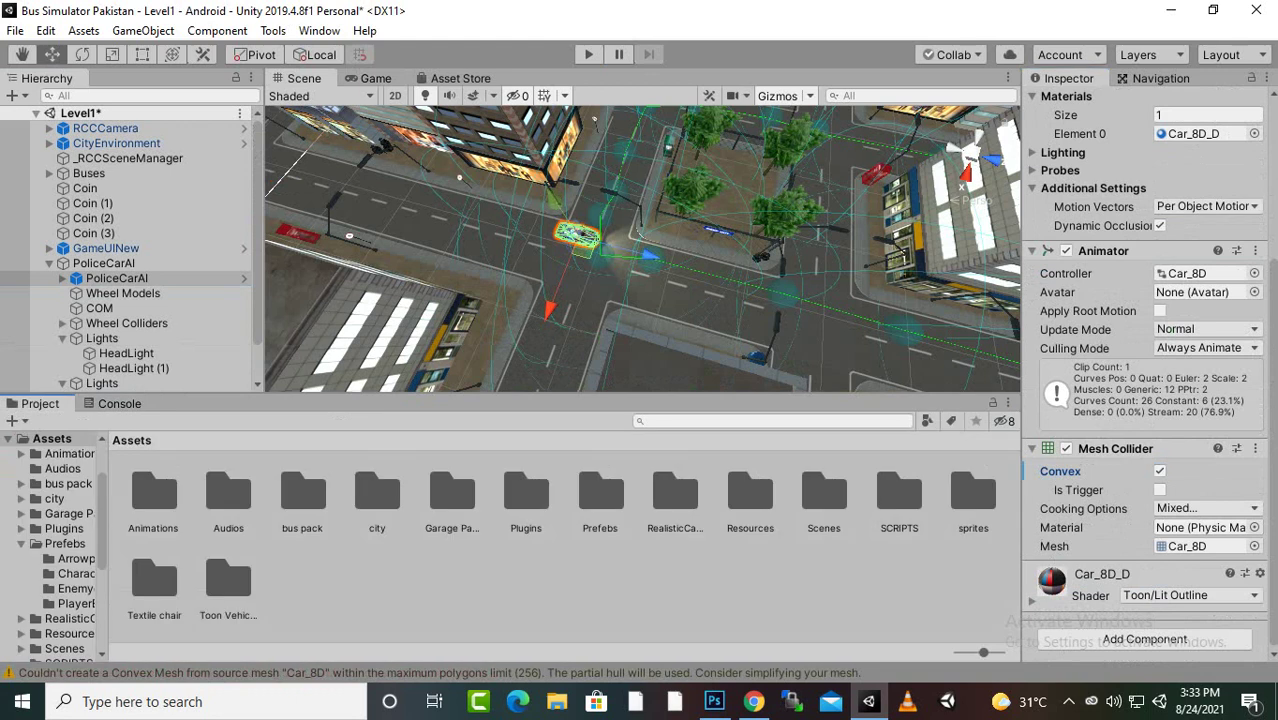
{"action": "left_click", "coordinate": [64, 543]}
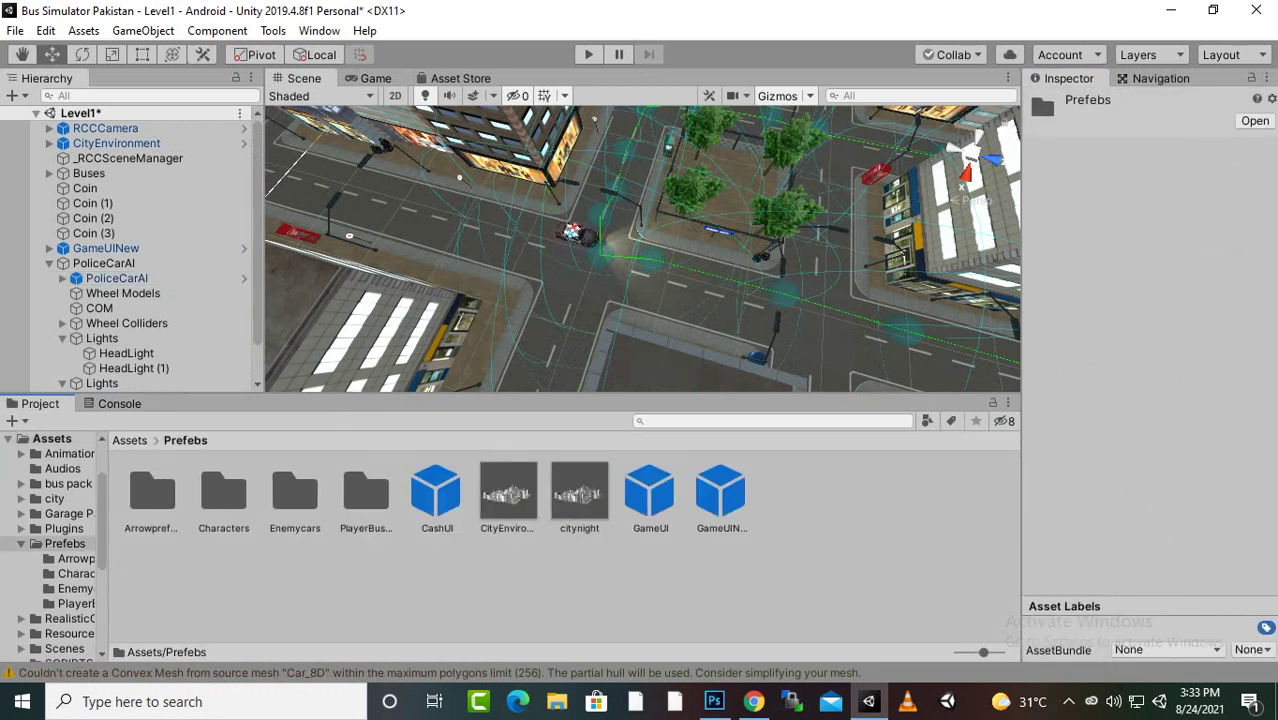
{"action": "double_click", "coordinate": [294, 497]}
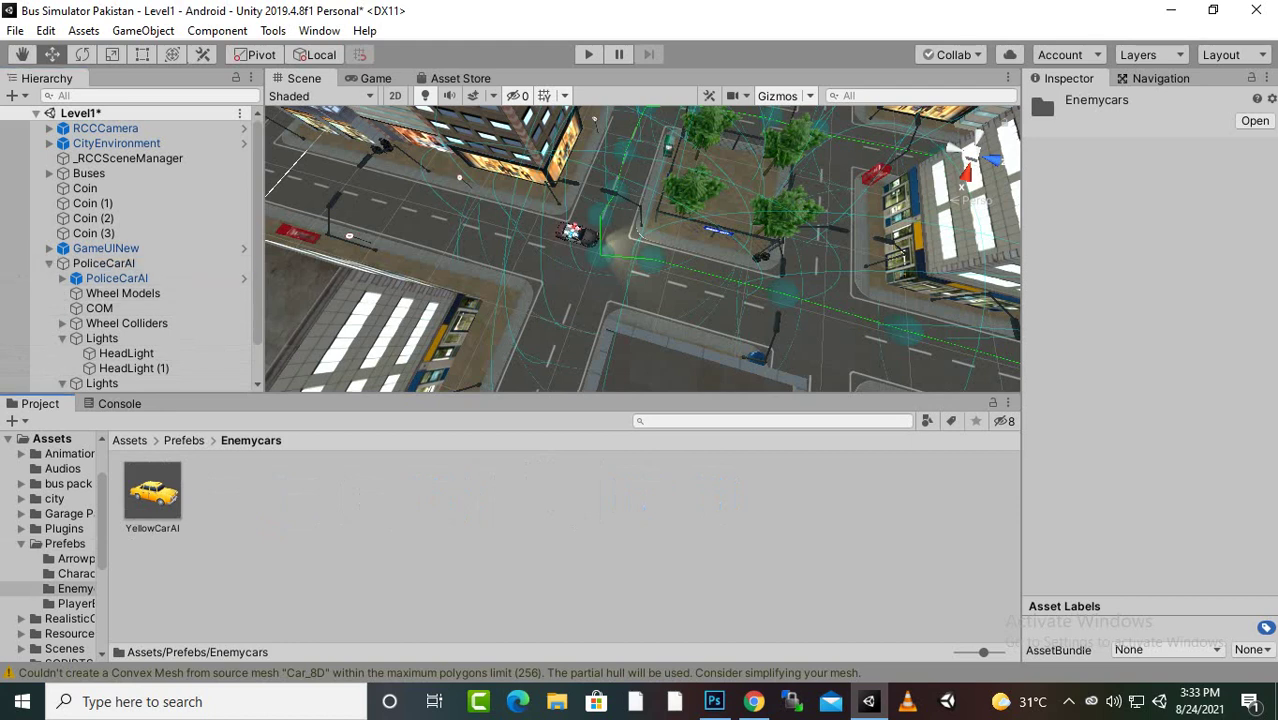
{"action": "left_click_drag", "start_coordinate": [103, 263], "coordinate": [152, 495]}
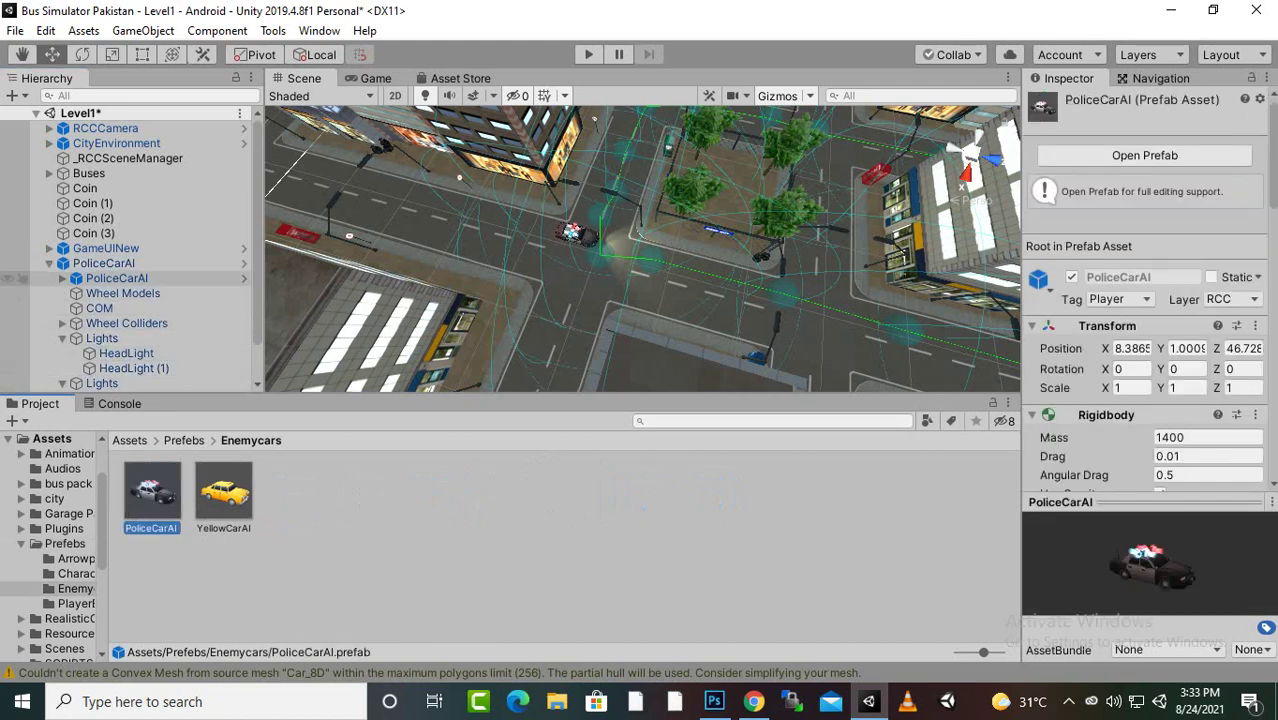
Replace the original police car in the scene with an instance of the PoliceCarAI prefab at the intersection
{"action": "left_click", "coordinate": [103, 263]}
{"action": "key", "text": "Delete"}
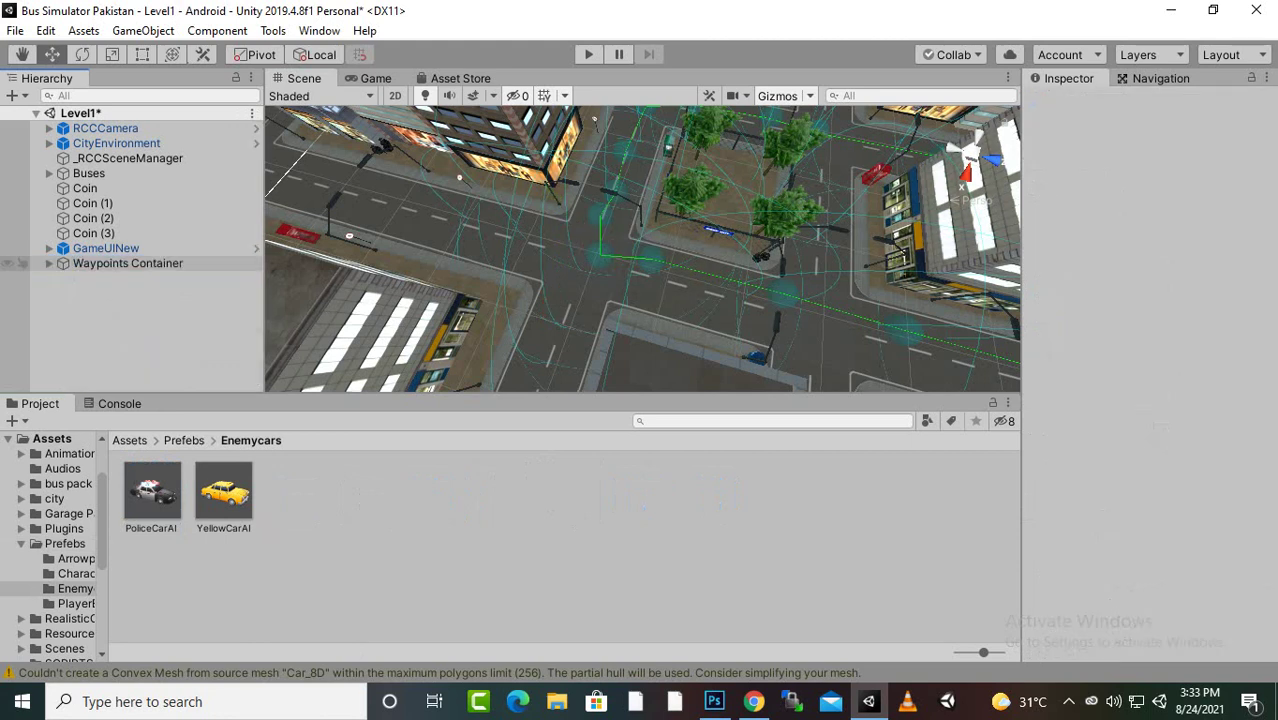
{"action": "left_click_drag", "start_coordinate": [150, 492], "coordinate": [577, 235]}
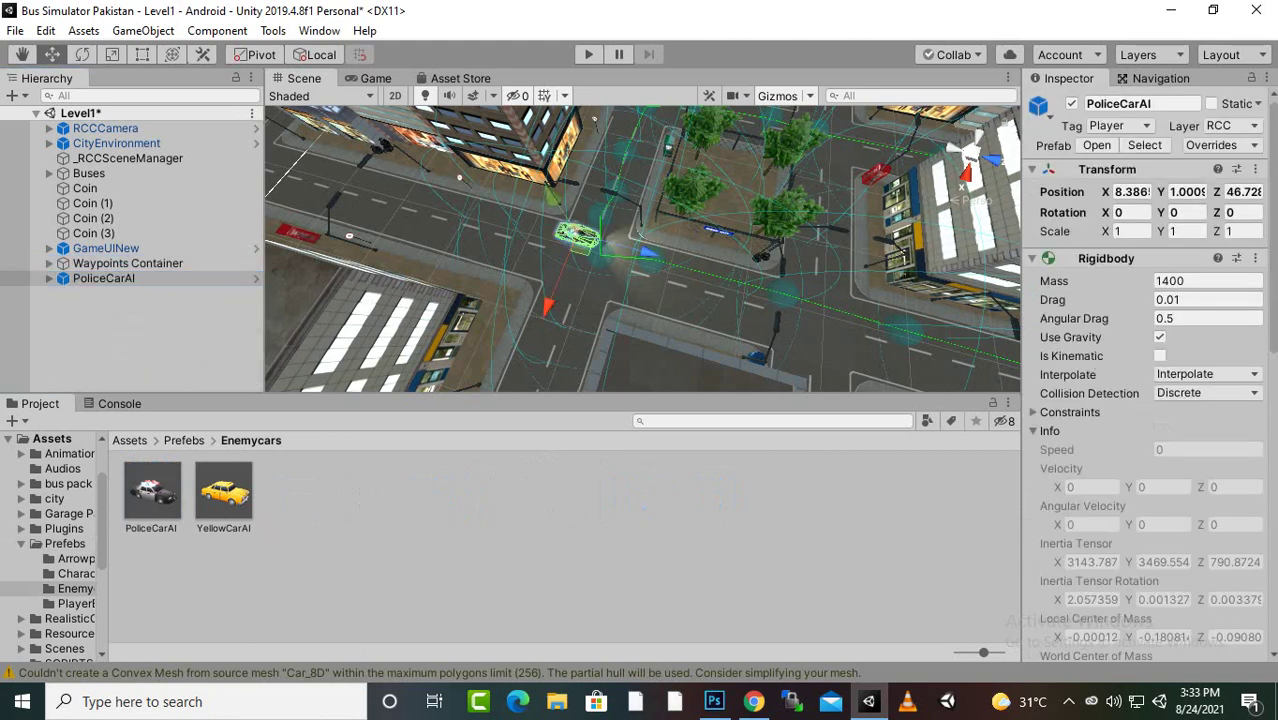
Run the scene and watch the police car follow its route in the Scene view, with its AI controller values shown
{"action": "key", "text": "ctrl+p"}
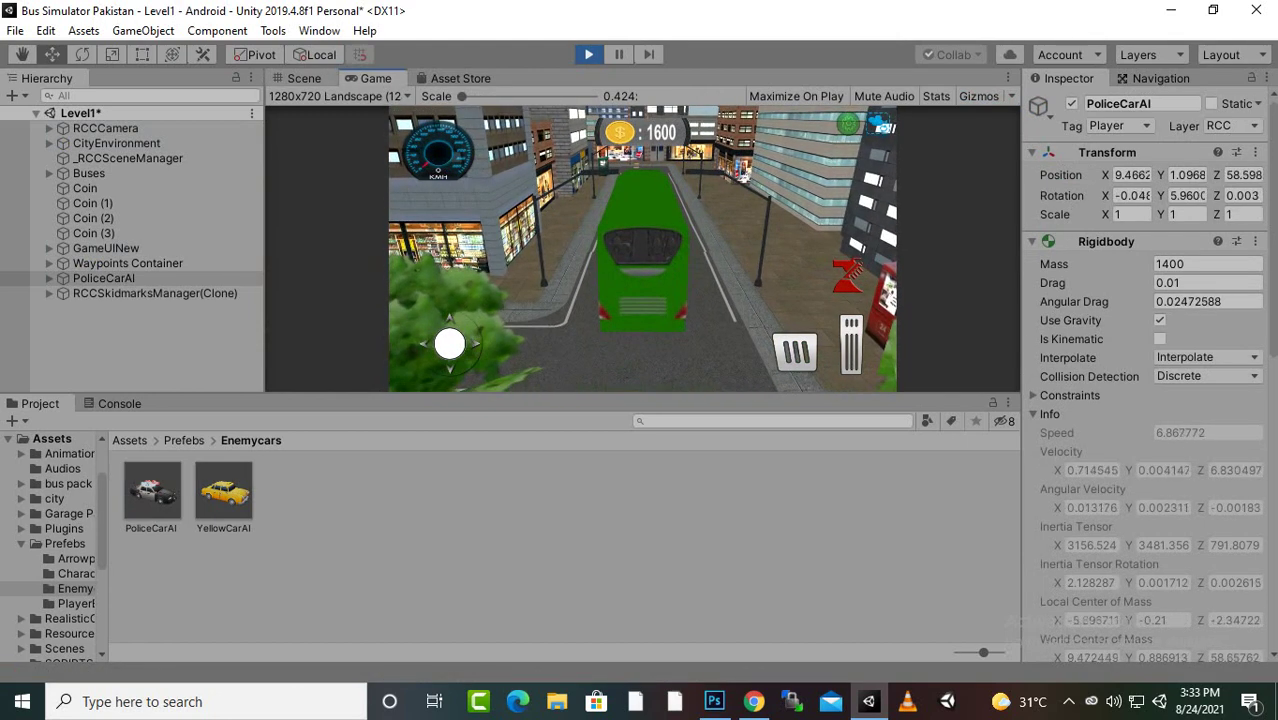
{"action": "key", "text": "ctrl+1"}
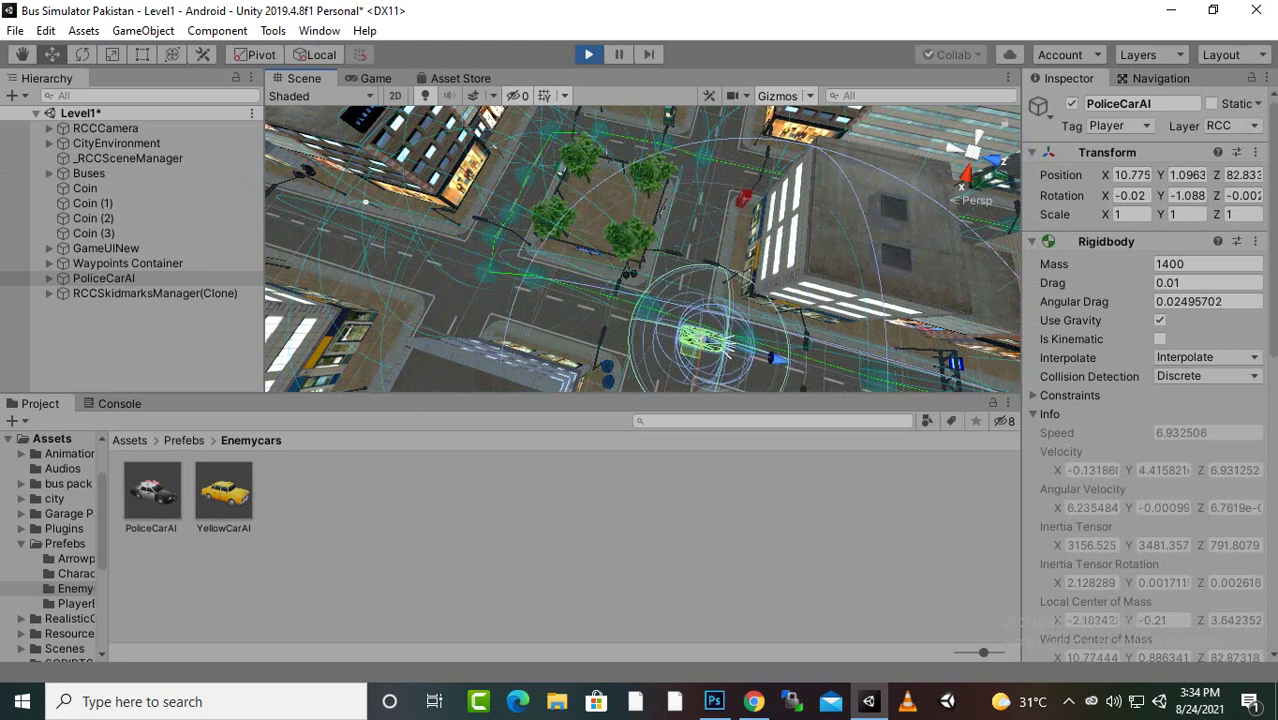
{"action": "scroll", "coordinate": [642, 248], "scroll_direction": "down", "scroll_amount": 3}
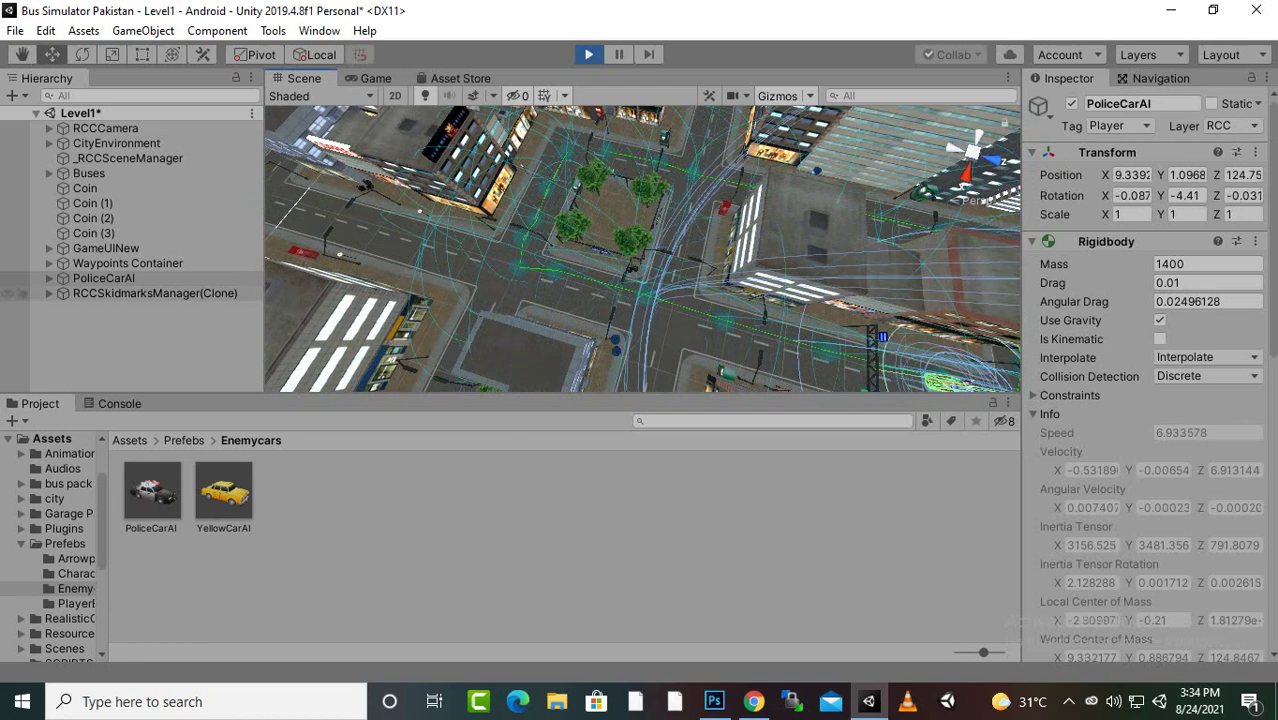
{"action": "left_click", "coordinate": [22, 280]}
{"action": "scroll", "coordinate": [1150, 400], "scroll_direction": "down", "scroll_amount": 10}
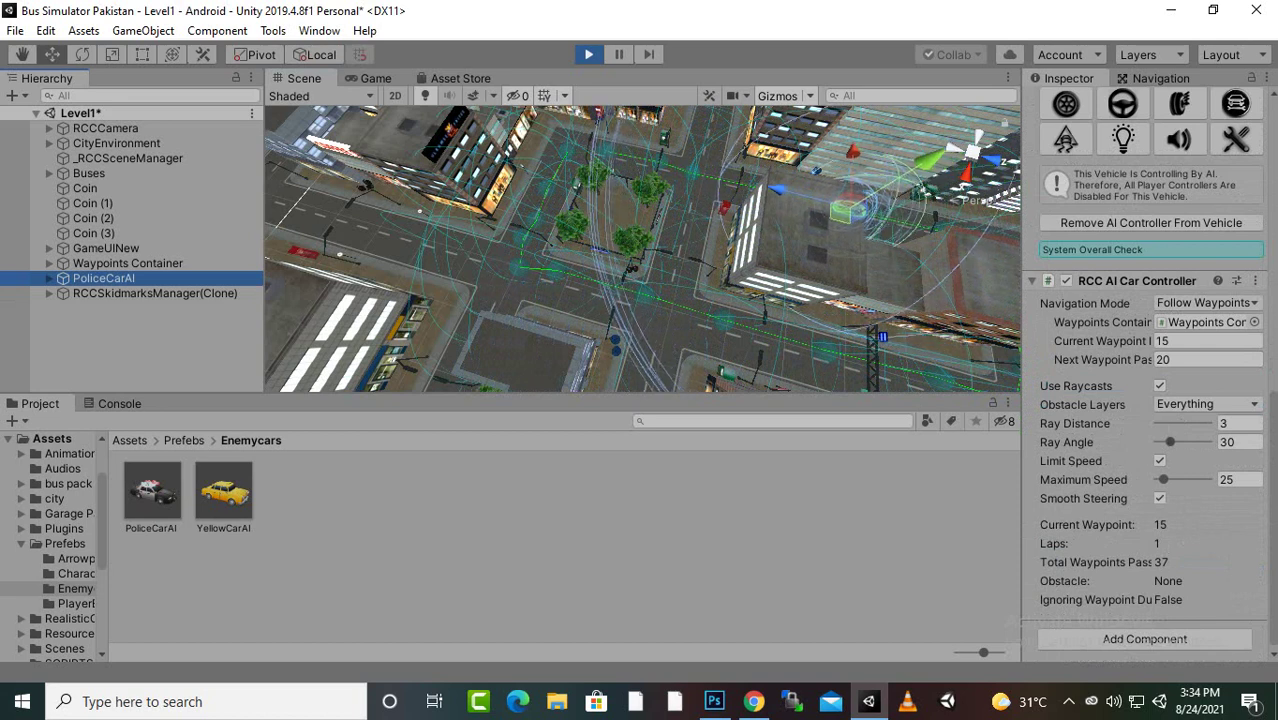
While the scene runs, set the police car AI controller's ray angle to 10 and ray distance to 1
{"action": "left_click_drag", "start_coordinate": [1170, 442], "coordinate": [1158, 442]}
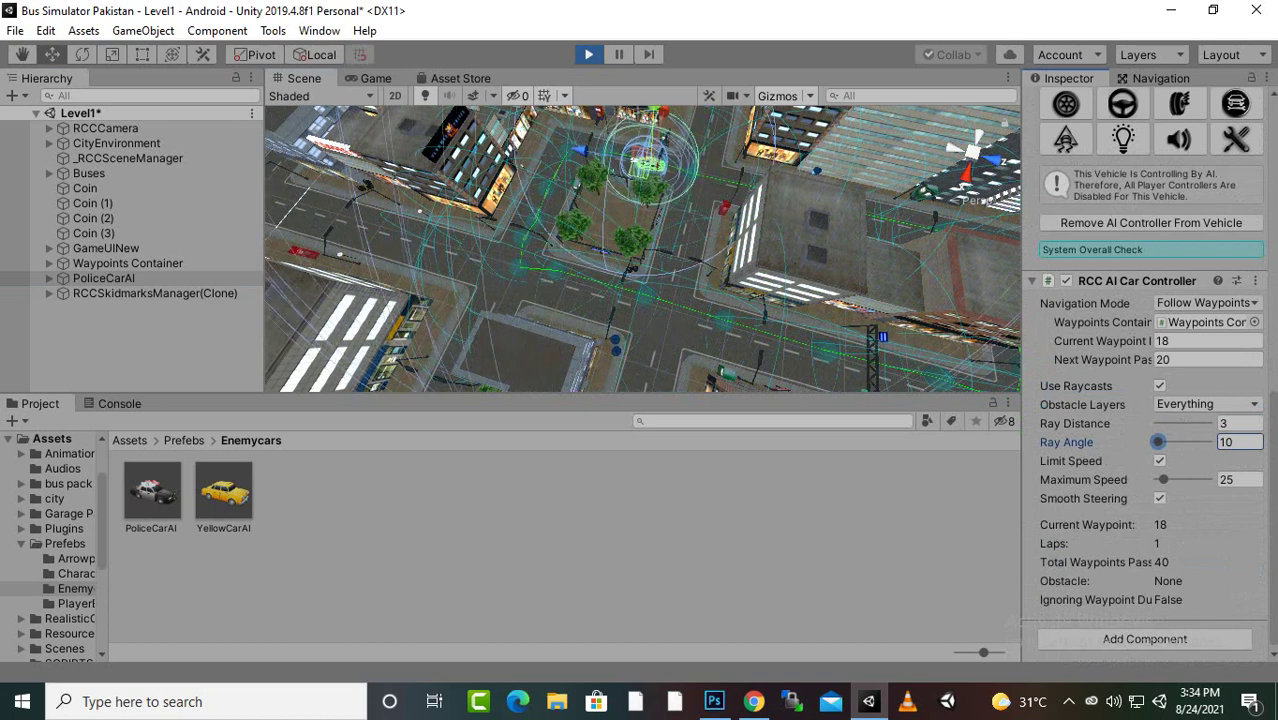
{"action": "left_click", "coordinate": [1236, 442]}
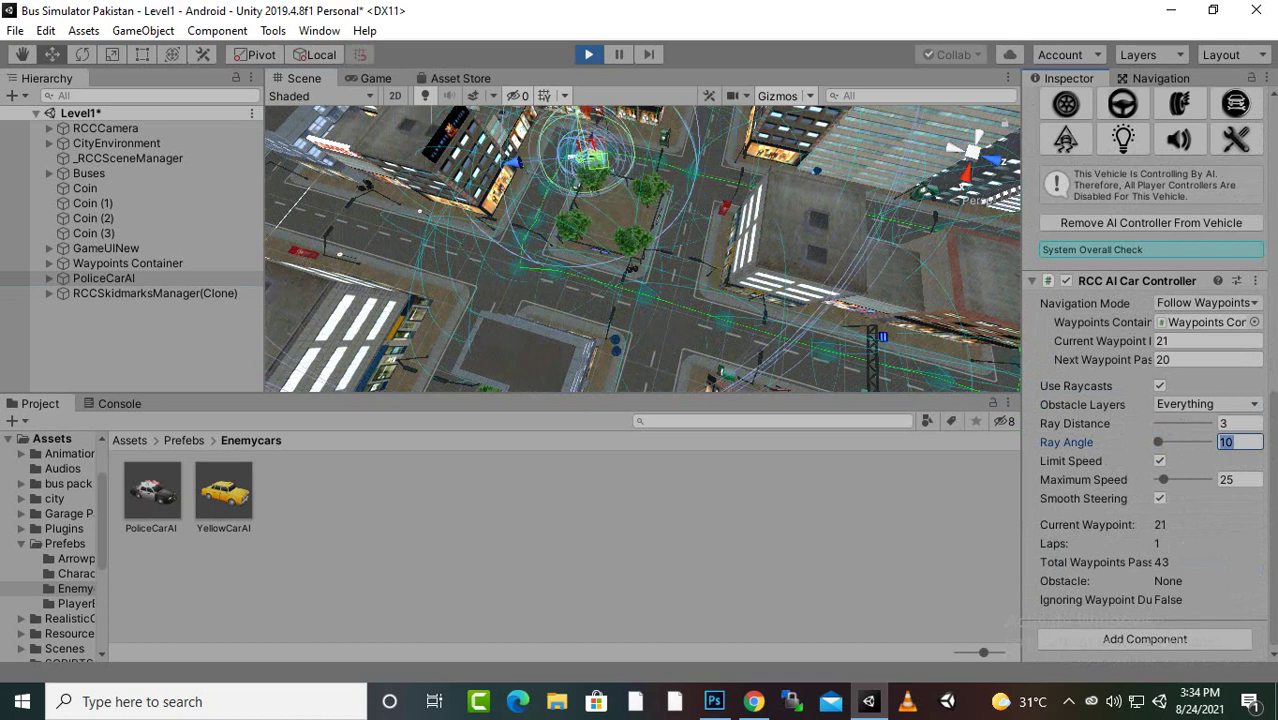
{"action": "type", "text": "5"}
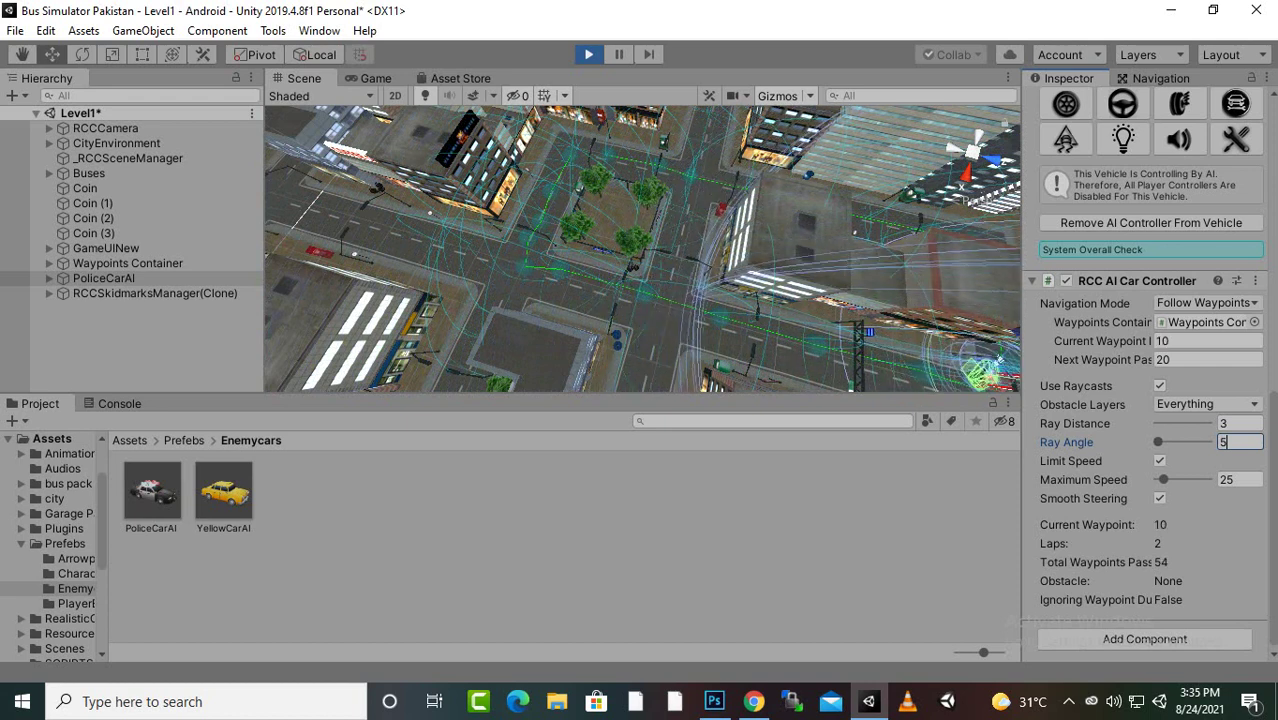
{"action": "left_click", "coordinate": [1229, 423]}
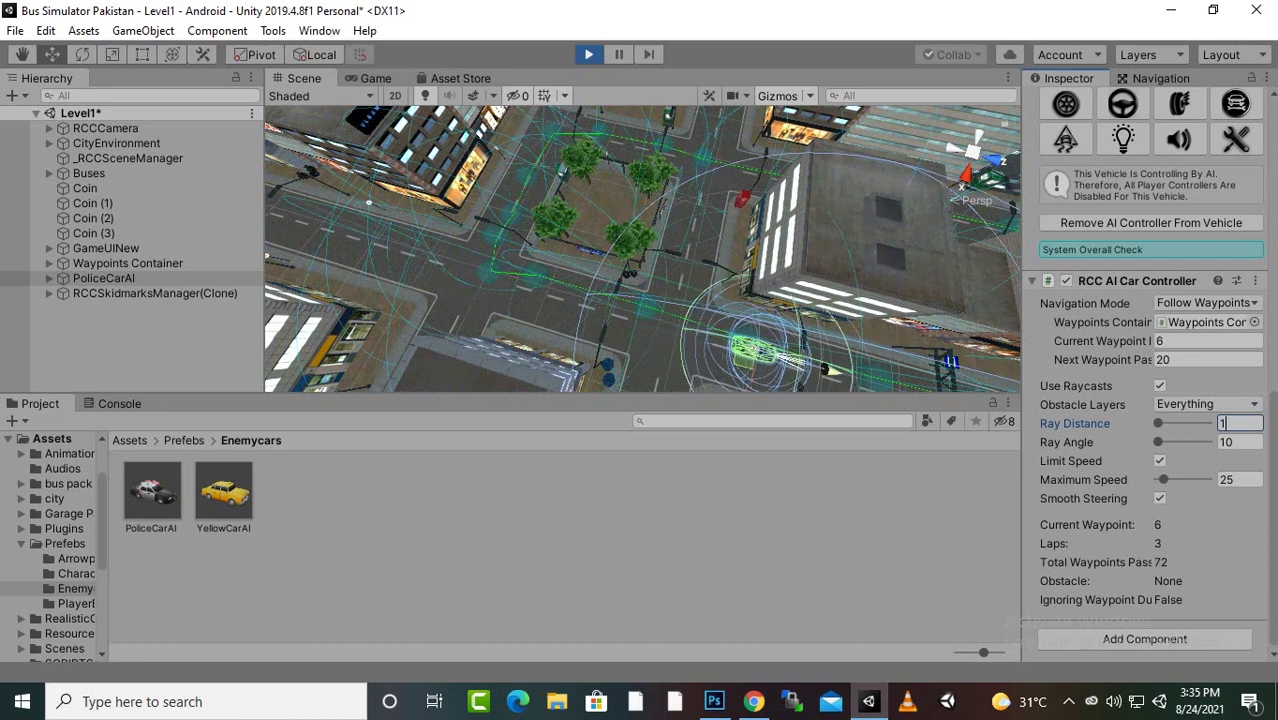
{"action": "scroll", "coordinate": [642, 248], "scroll_direction": "down", "scroll_amount": 10}
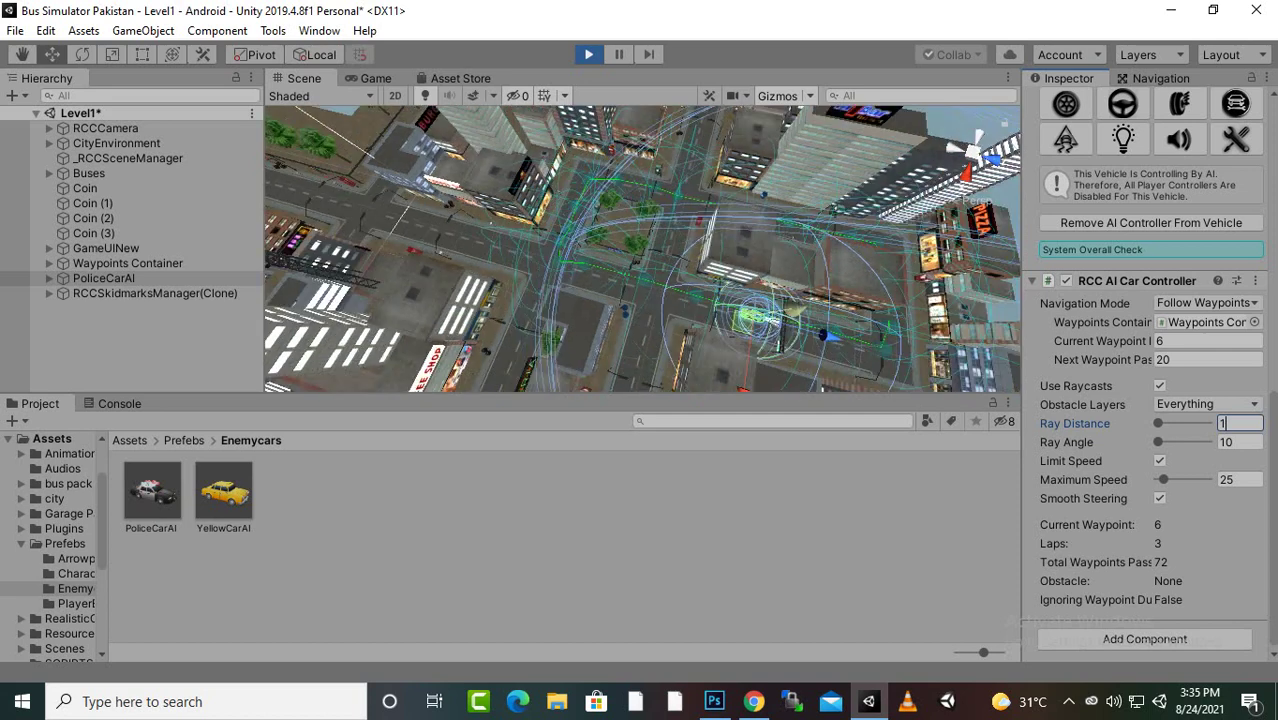
{"action": "scroll", "coordinate": [642, 248], "scroll_direction": "up", "scroll_amount": 8}
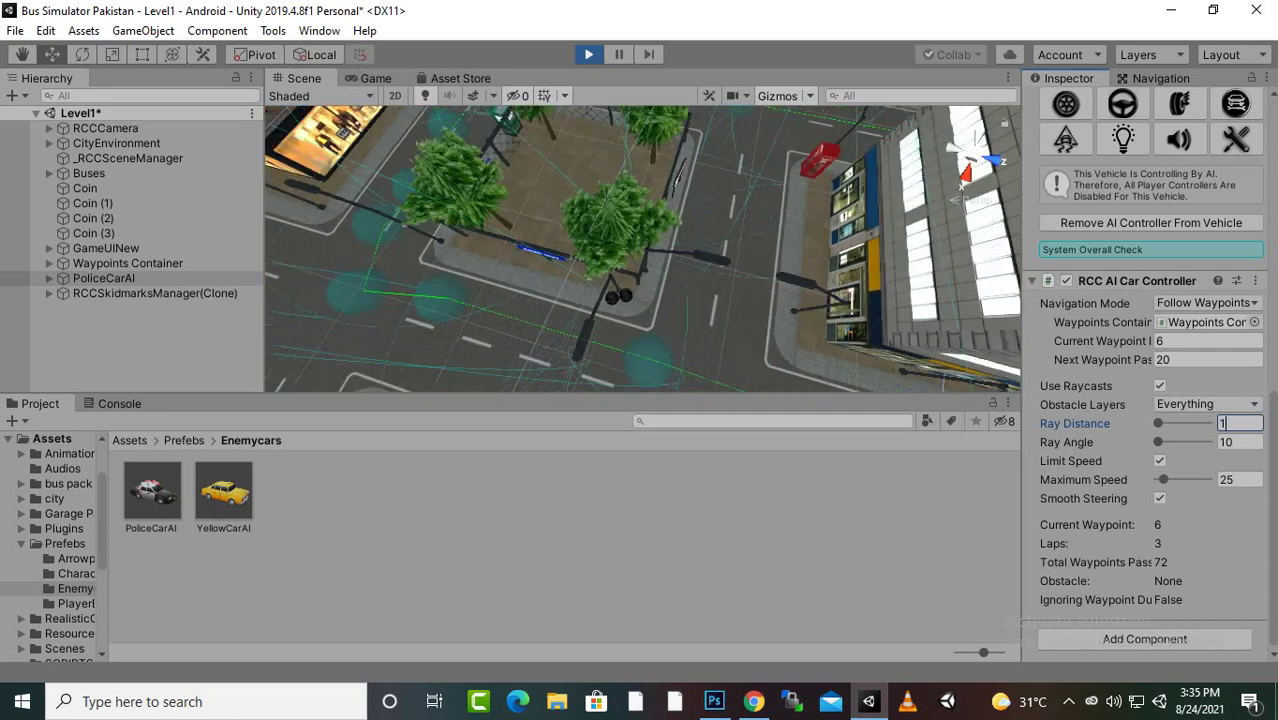
Apply the police car AI controller's ray distance entry and stop running the scene
{"action": "key", "text": "Return"}
{"action": "key", "text": "ctrl+p"}
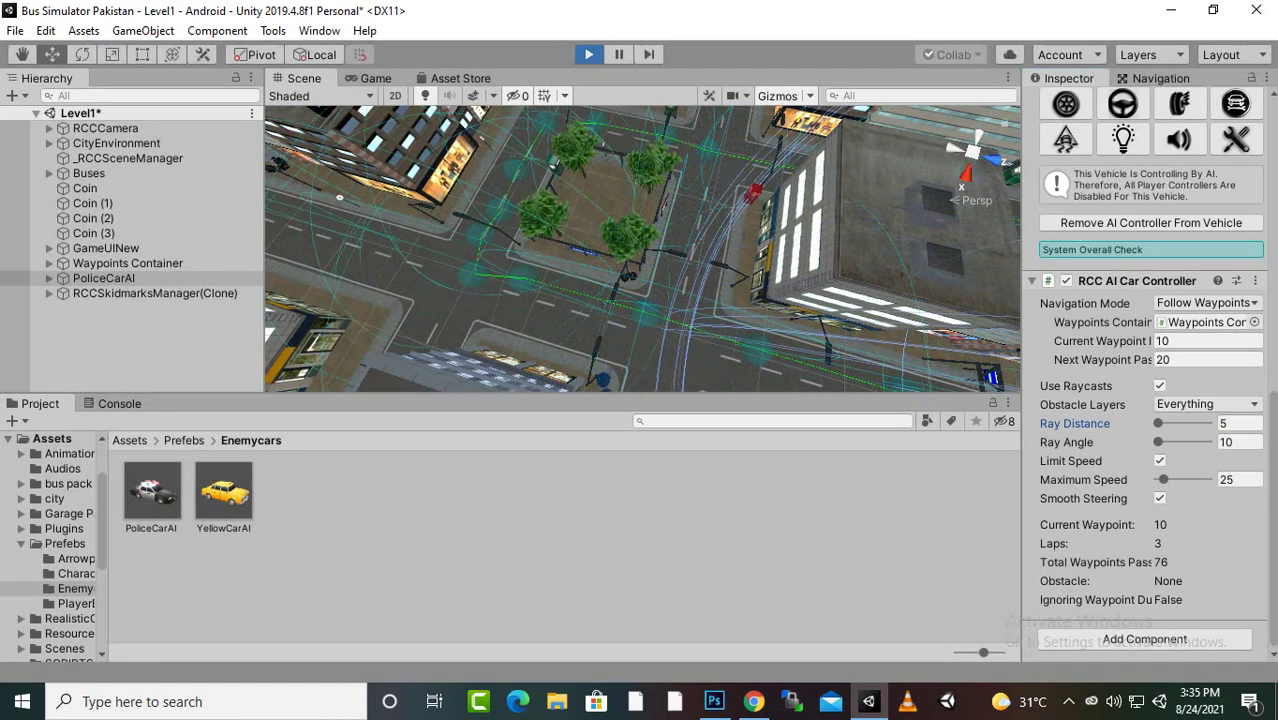
{"action": "key", "text": "ctrl+p"}
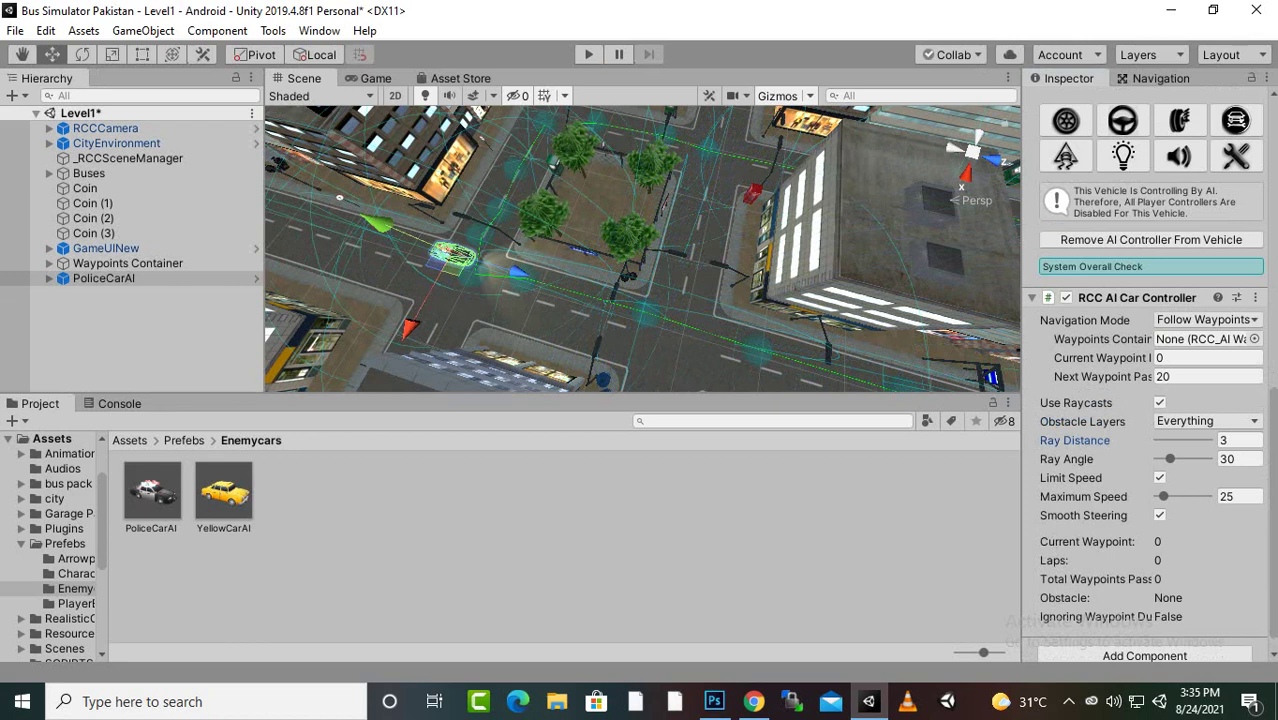
Delete the Waypoints Container and the PoliceCarAI instance from the Level1 scene
{"action": "left_click", "coordinate": [127, 263]}
{"action": "left_click", "coordinate": [103, 278]}
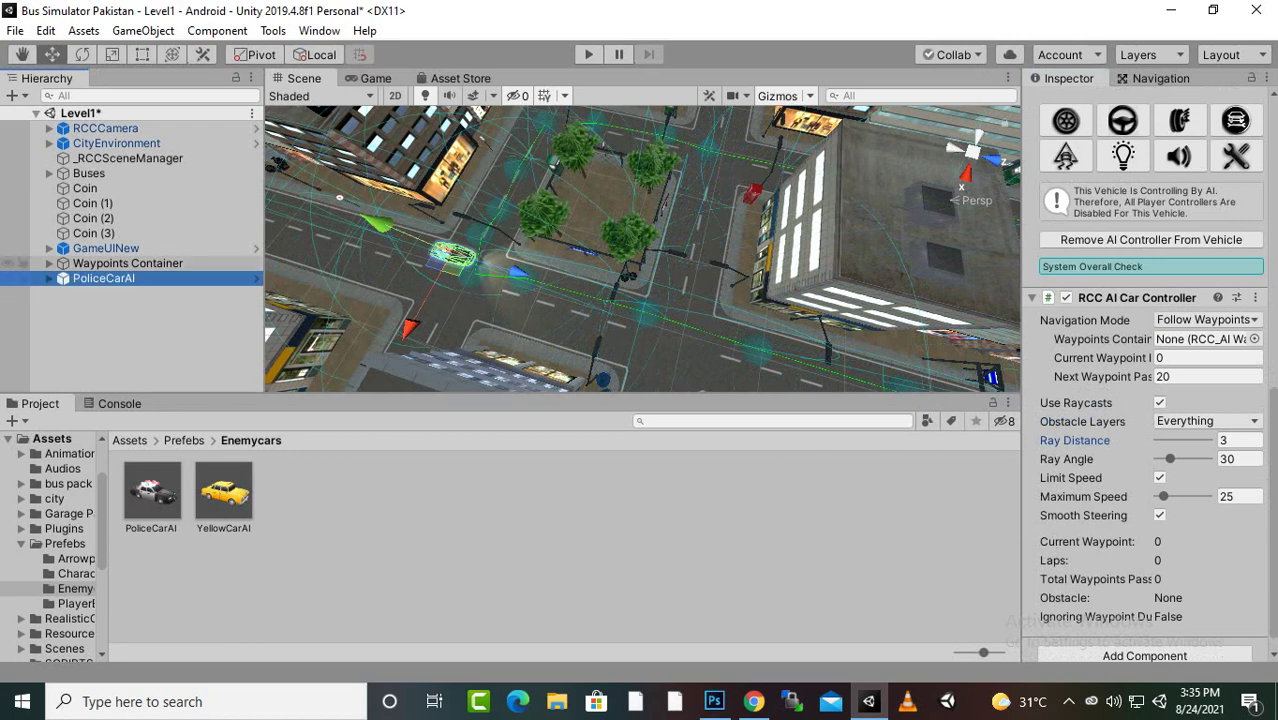
{"action": "scroll", "coordinate": [642, 248], "scroll_direction": "down", "scroll_amount": 5}
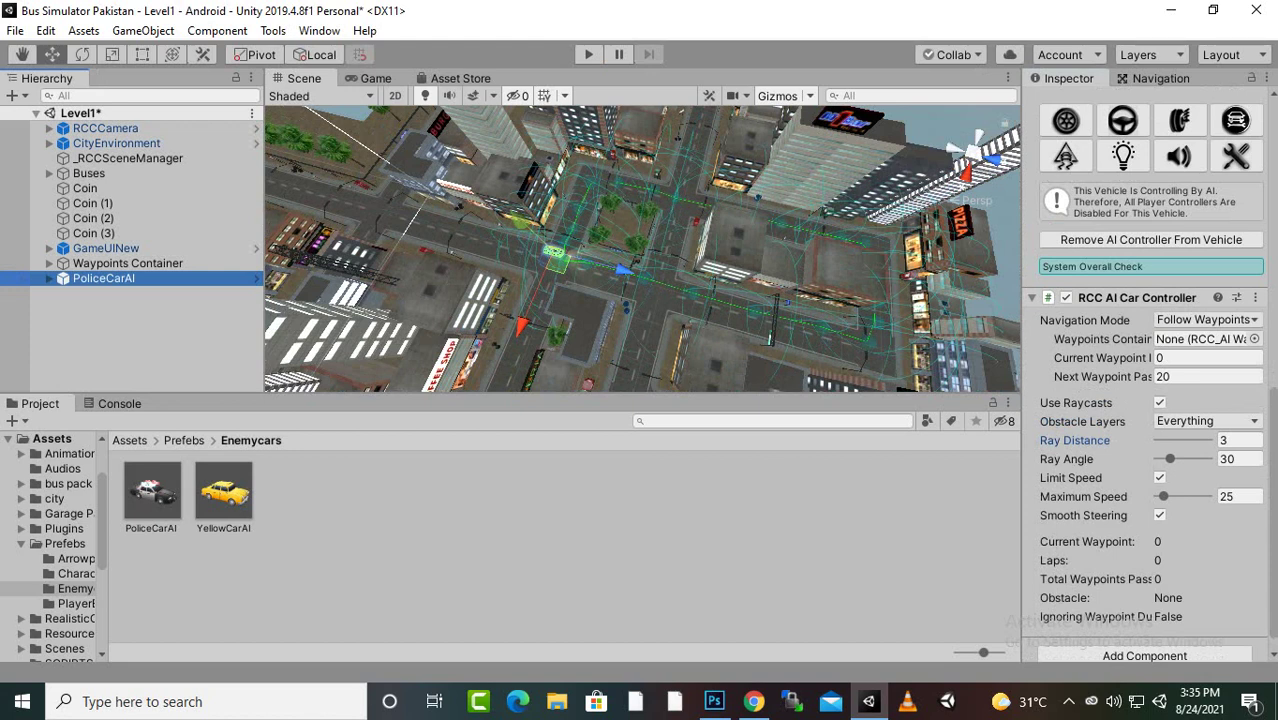
{"action": "scroll", "coordinate": [519, 222], "scroll_direction": "down", "scroll_amount": 10}
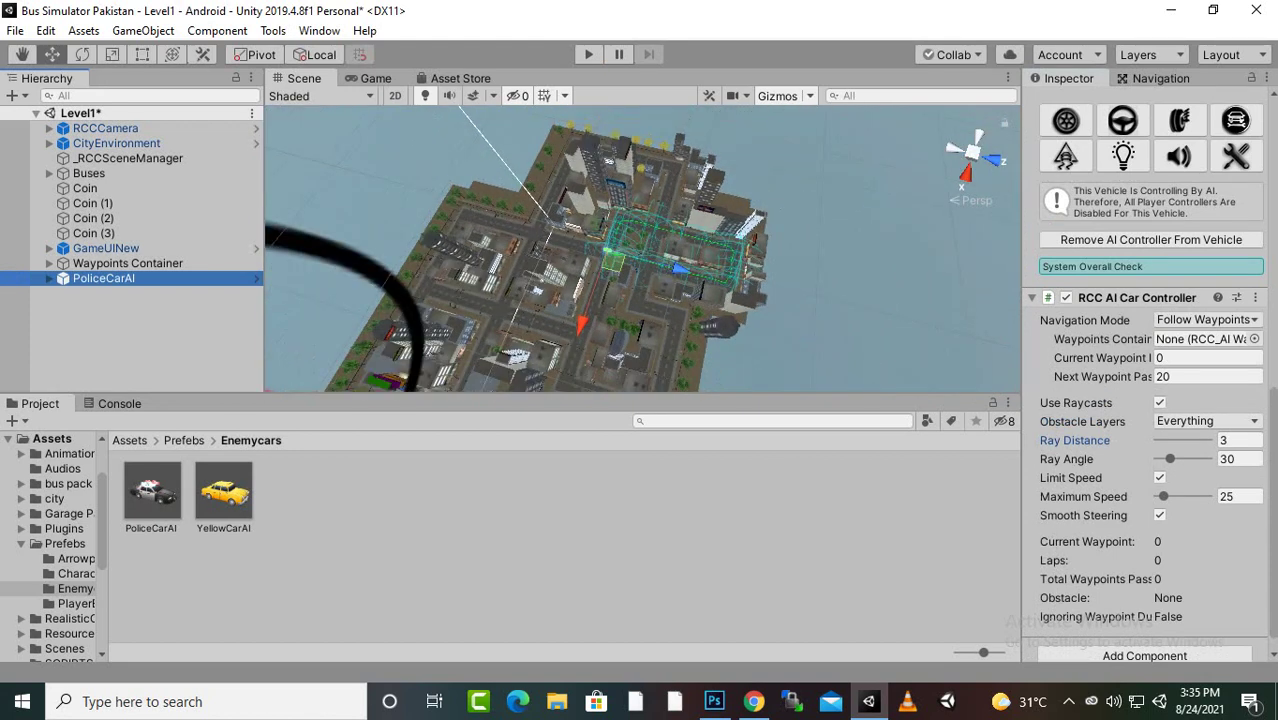
{"action": "scroll", "coordinate": [366, 320], "scroll_direction": "up", "scroll_amount": 10}
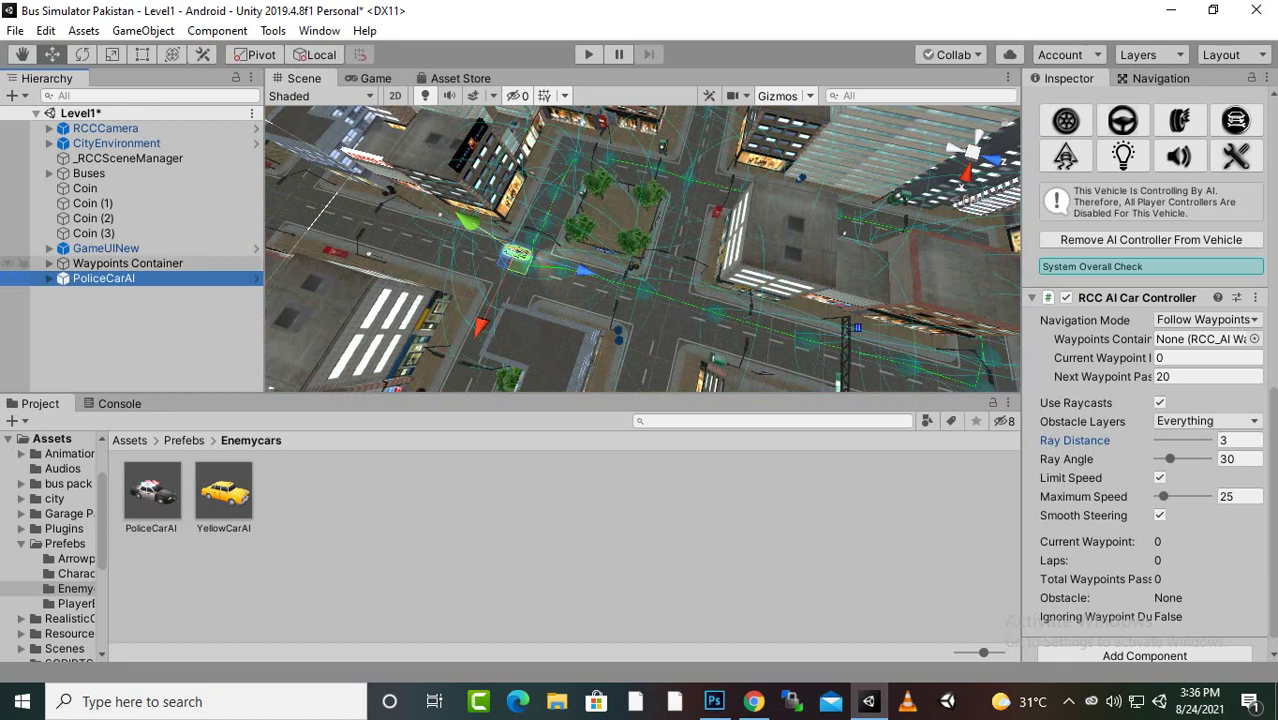
{"action": "left_click", "coordinate": [127, 263]}
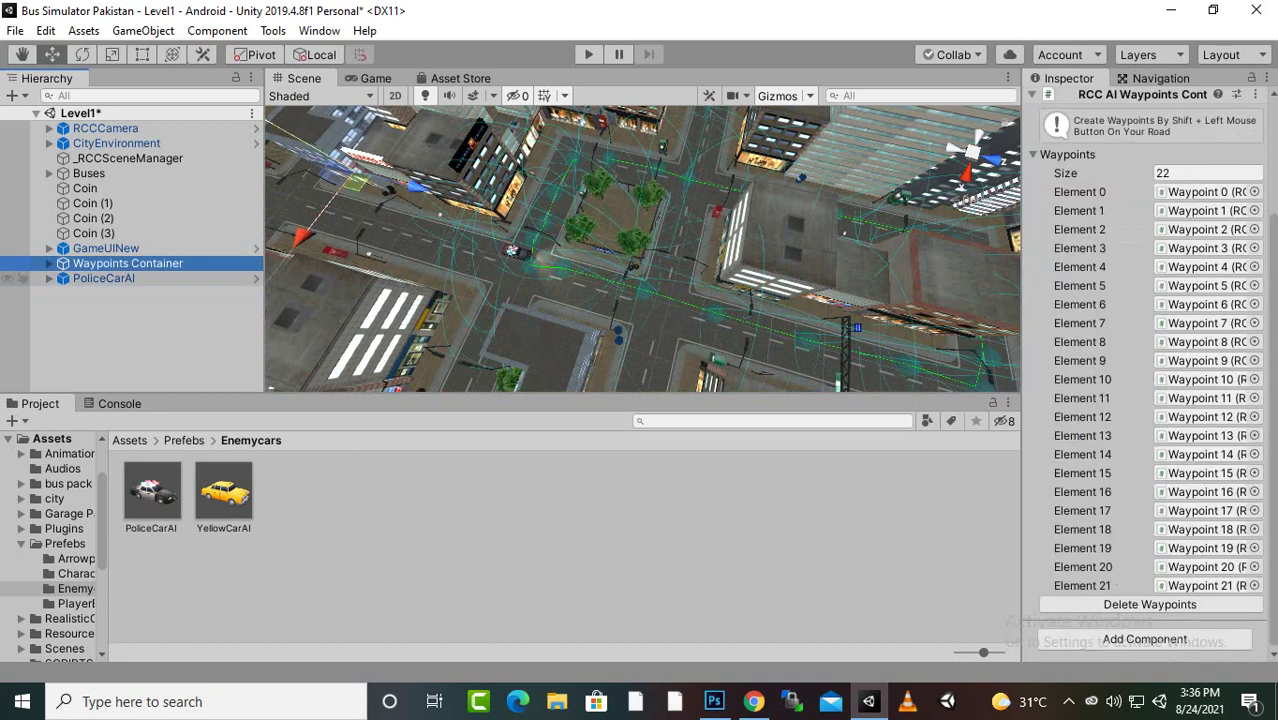
{"action": "key", "text": "Delete"}
{"action": "left_click", "coordinate": [103, 263]}
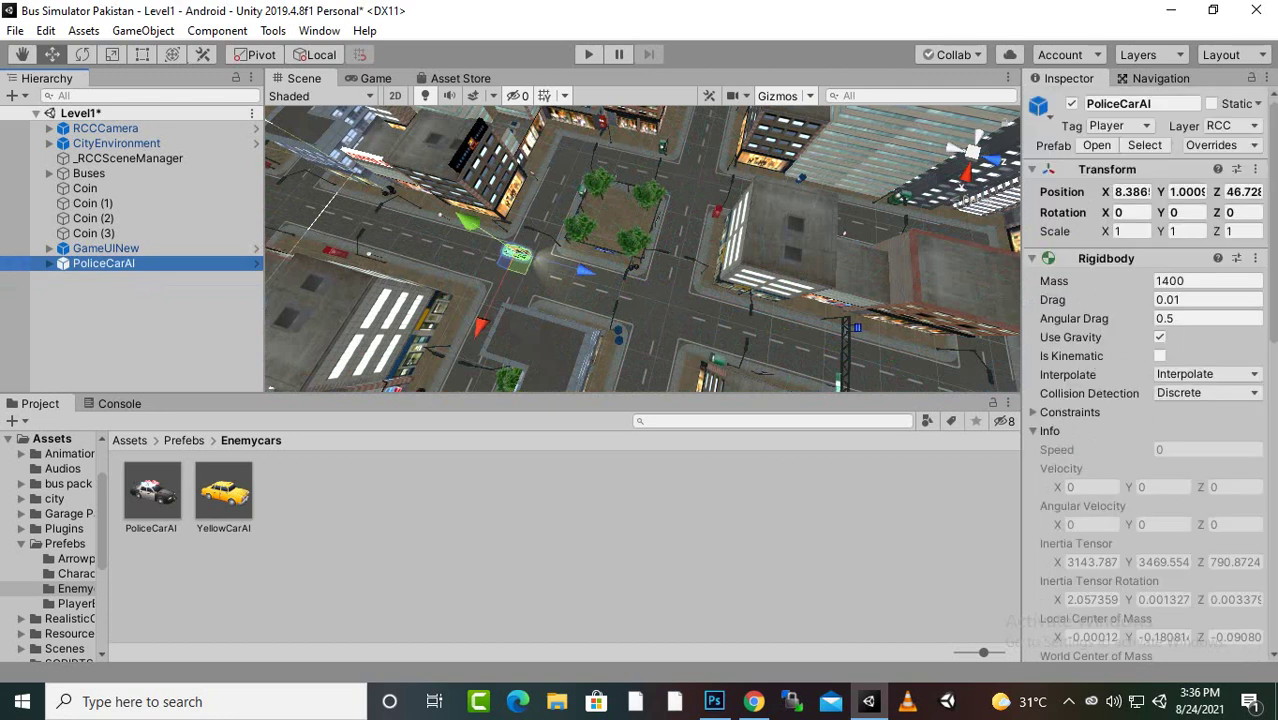
{"action": "key", "text": "Delete"}
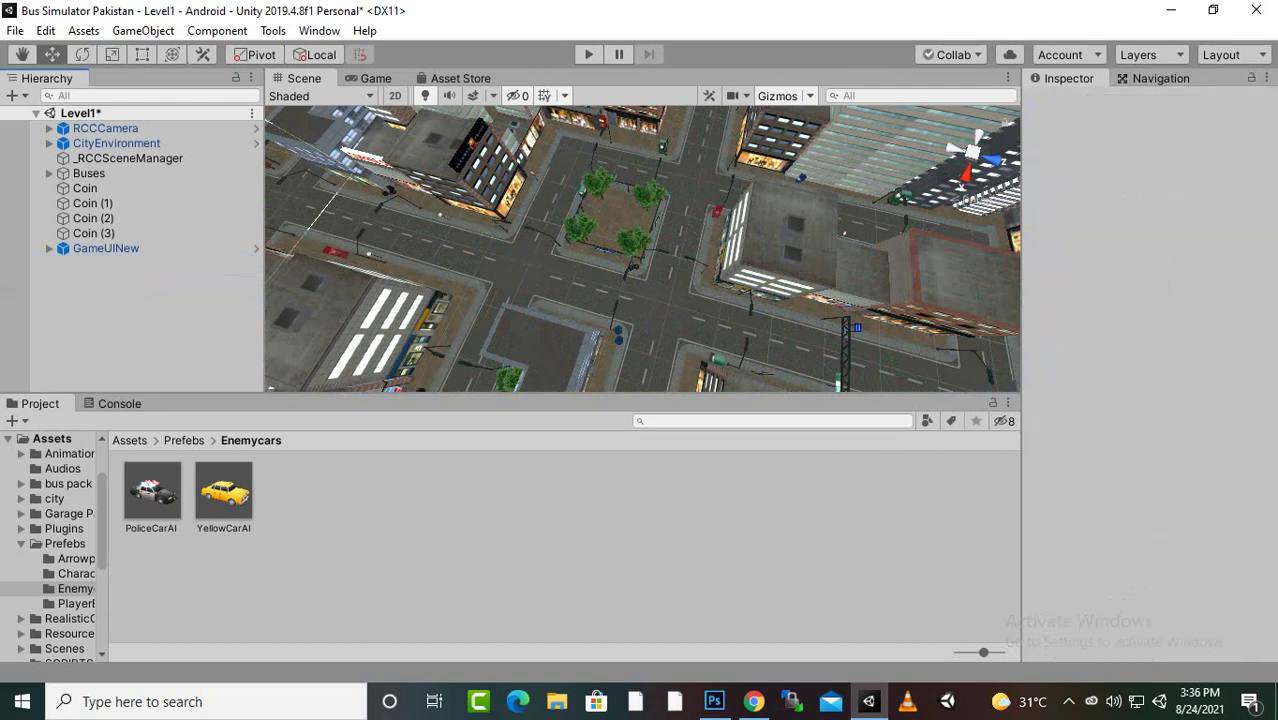